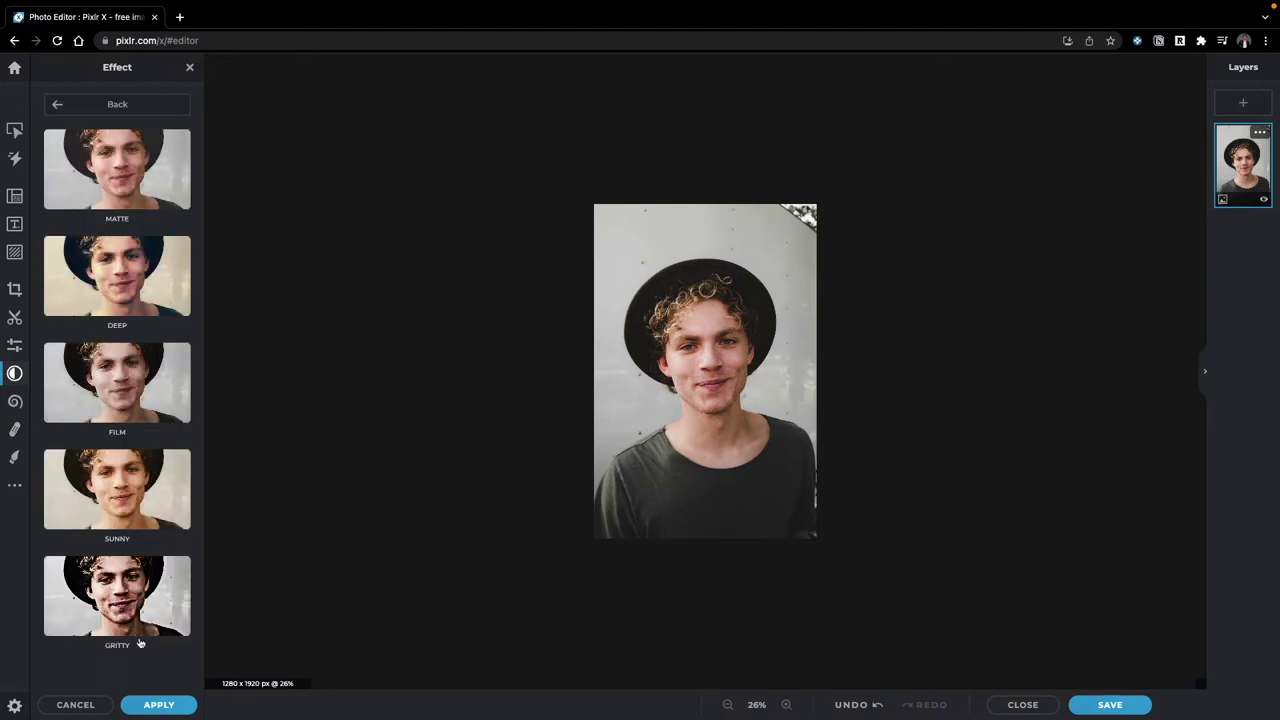
Try the Matte, Deep, Film, Sunny and Gritty effects on the portrait one after another.
{"action": "left_click", "coordinate": [149, 183]}
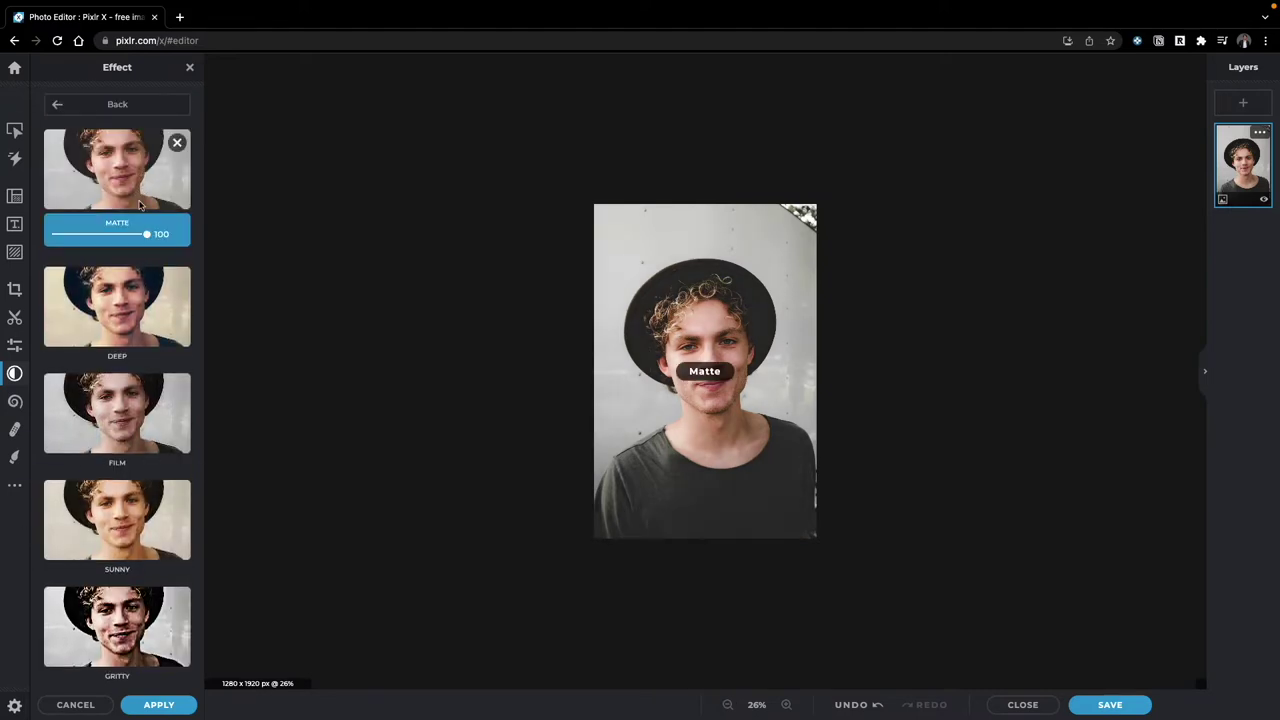
{"action": "left_click", "coordinate": [150, 316]}
{"action": "left_click", "coordinate": [176, 429]}
{"action": "left_click", "coordinate": [155, 520]}
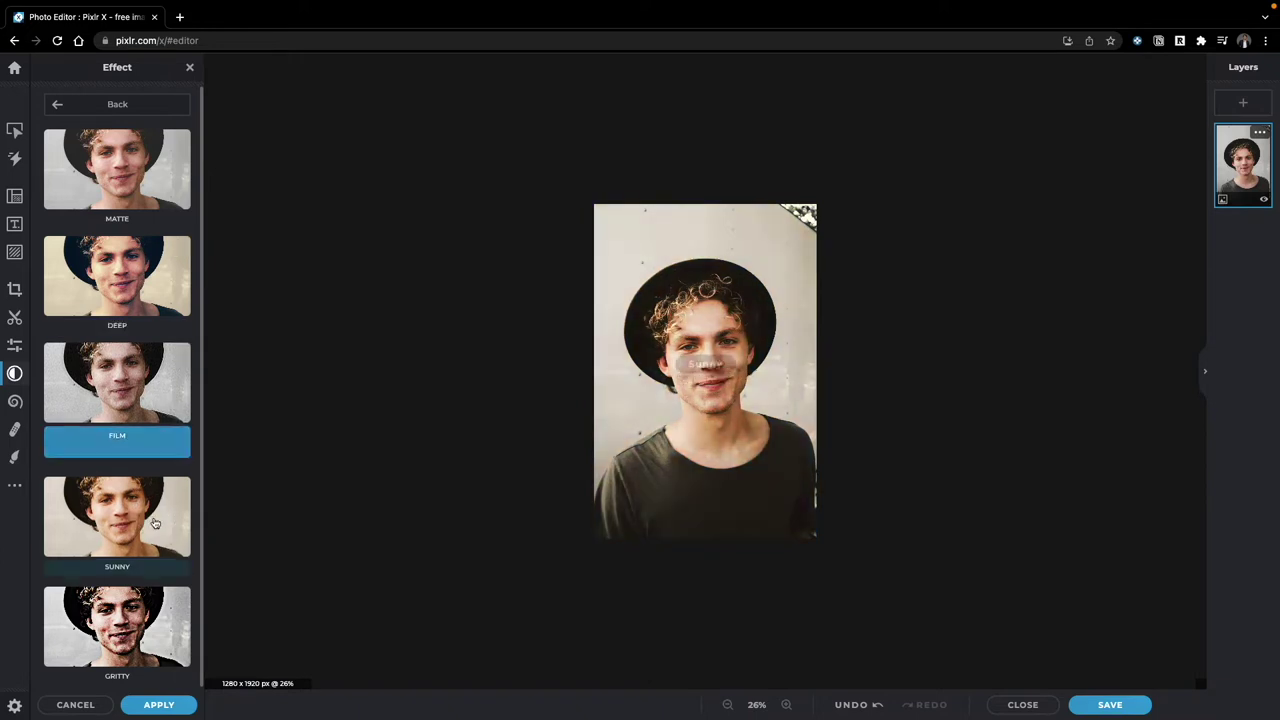
{"action": "left_click", "coordinate": [142, 640]}
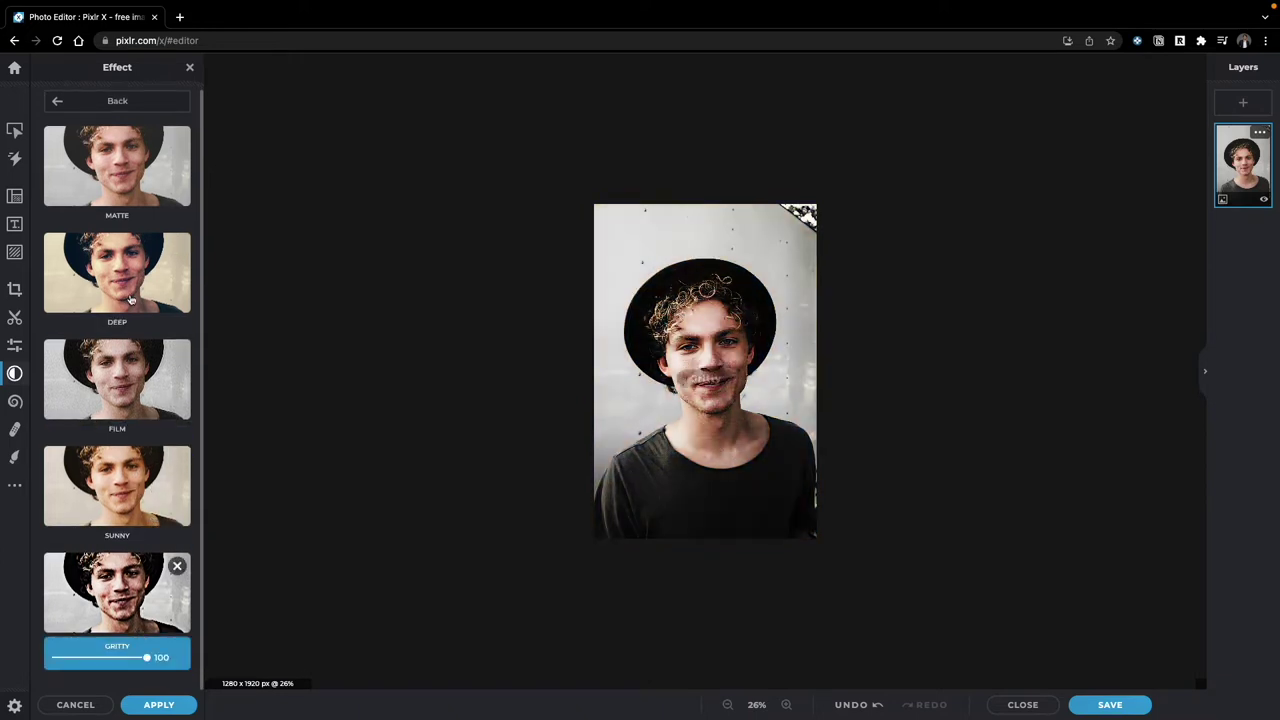
Choose the Matte effect for the portrait and test its amount, leaving it at 100.
{"action": "left_click", "coordinate": [127, 198]}
{"action": "mouse_move", "coordinate": [146, 231]}
{"action": "left_mouse_down"}
{"action": "mouse_move", "coordinate": [69, 231]}
{"action": "mouse_move", "coordinate": [149, 233]}
{"action": "left_mouse_up"}
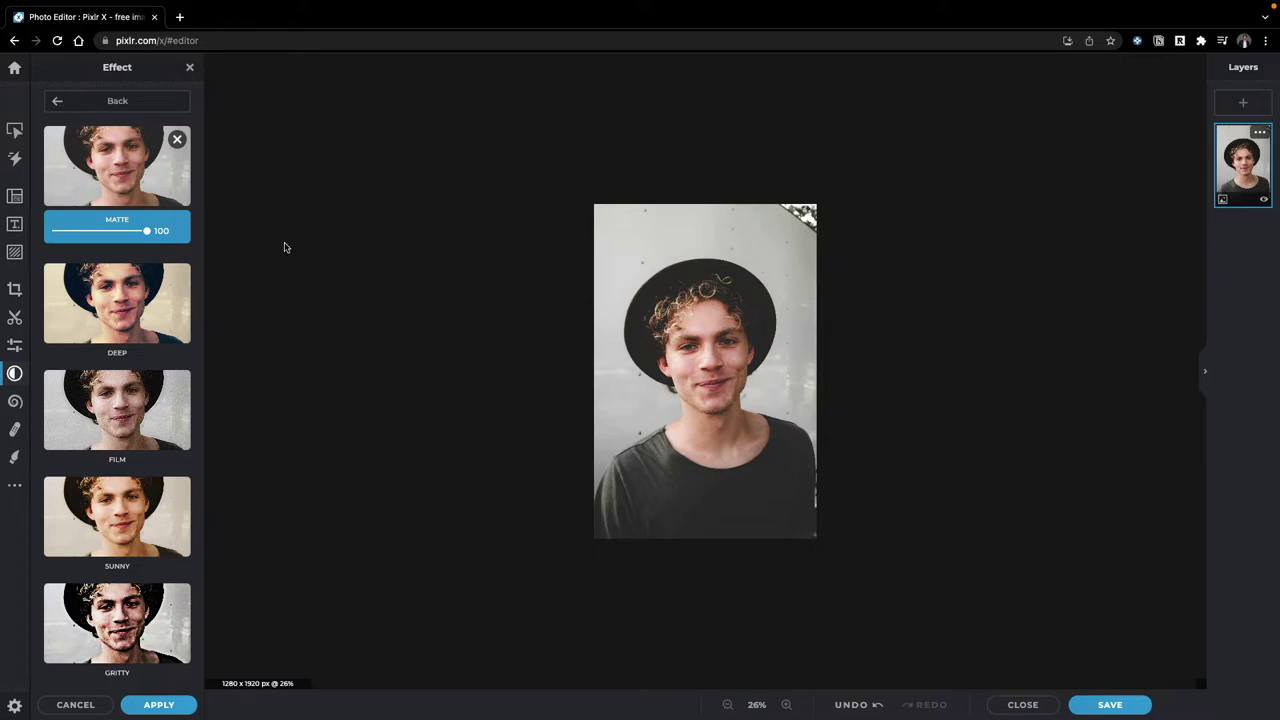
{"action": "left_click_drag", "start_coordinate": [146, 231], "coordinate": [69, 237]}
{"action": "scroll", "coordinate": [58, 321], "scroll_direction": "down", "scroll_amount": 10}
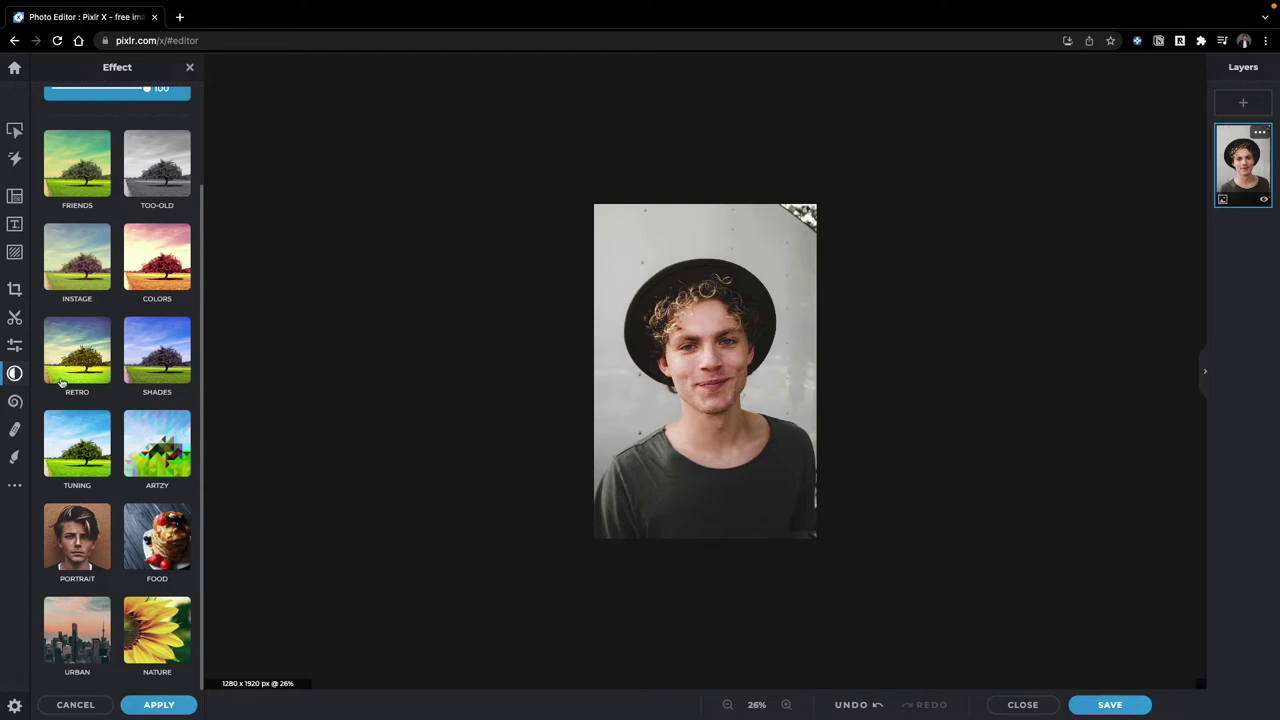
Open Liquify and try to push the jawline below the man's ear on the image's left side with a 50 px brush.
{"action": "left_click", "coordinate": [15, 401]}
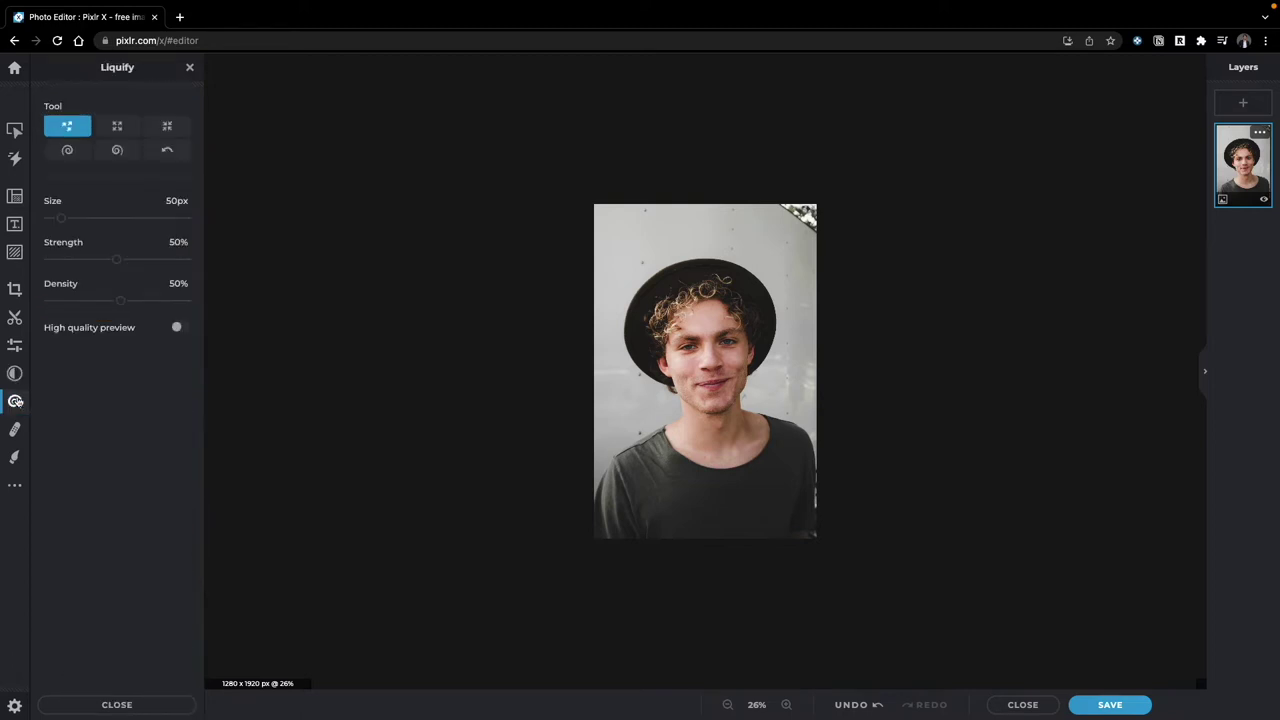
{"action": "scroll", "coordinate": [789, 352], "scroll_direction": "up", "scroll_amount": 5}
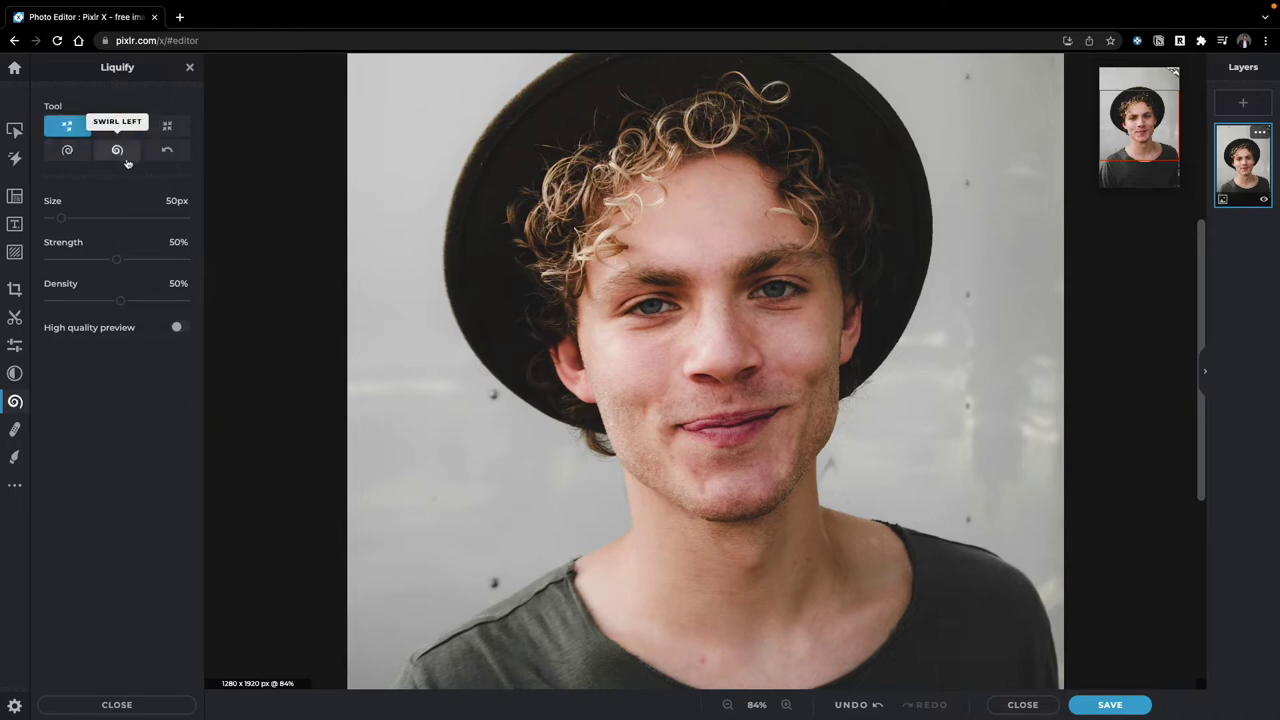
{"action": "scroll", "coordinate": [640, 455], "scroll_direction": "down", "scroll_amount": 2}
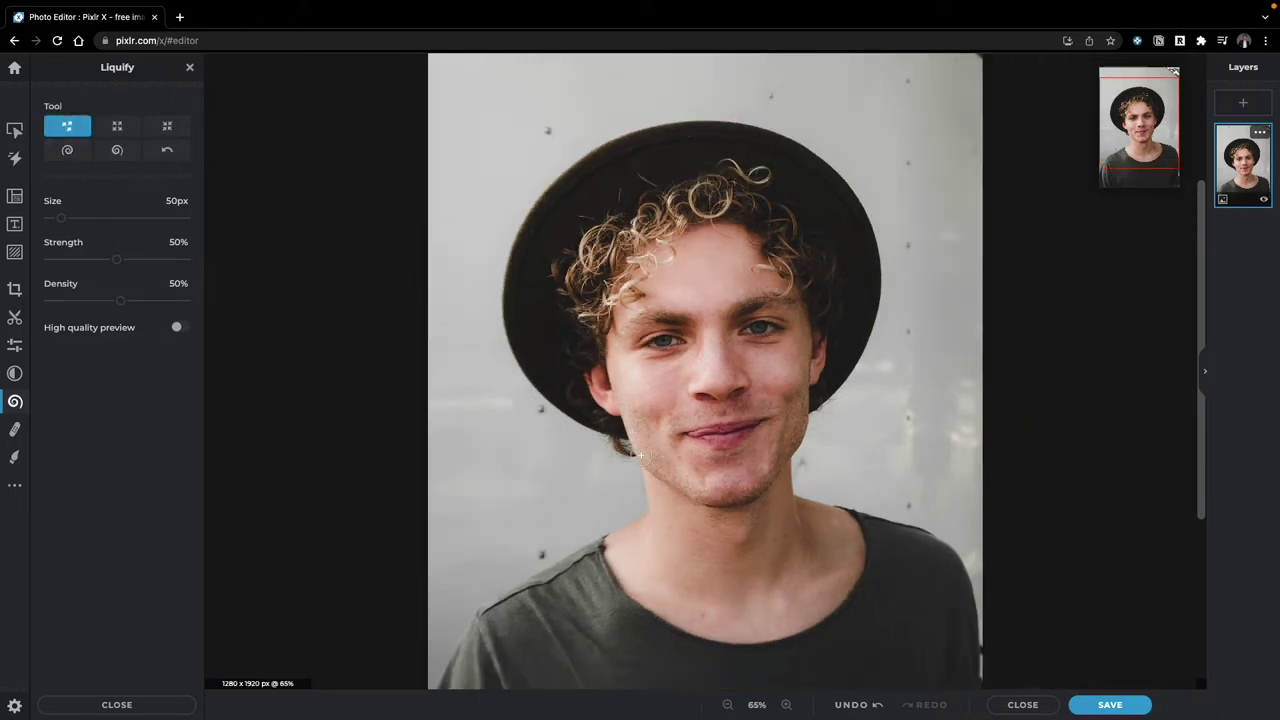
{"action": "scroll", "coordinate": [640, 455], "scroll_direction": "up", "scroll_amount": 3}
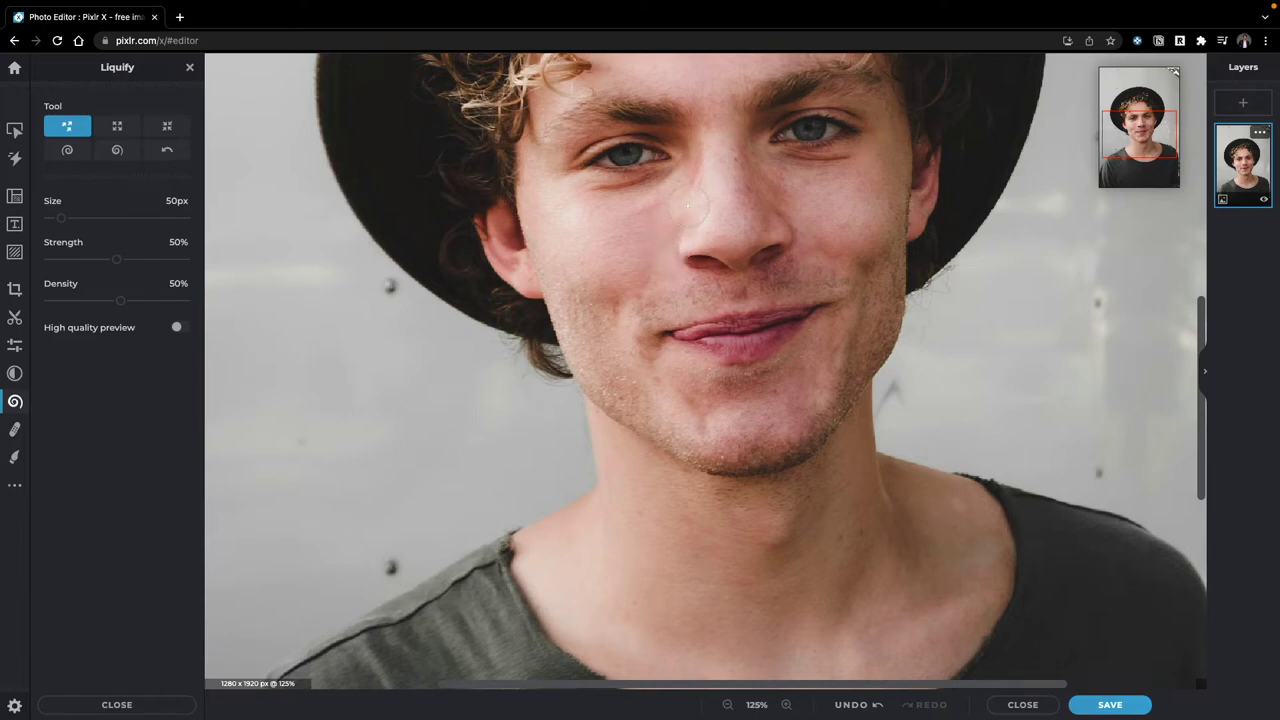
{"action": "scroll", "coordinate": [686, 210], "scroll_direction": "up", "scroll_amount": 1}
{"action": "scroll", "coordinate": [687, 205], "scroll_direction": "down", "scroll_amount": 3}
{"action": "scroll", "coordinate": [627, 297], "scroll_direction": "up", "scroll_amount": 5}
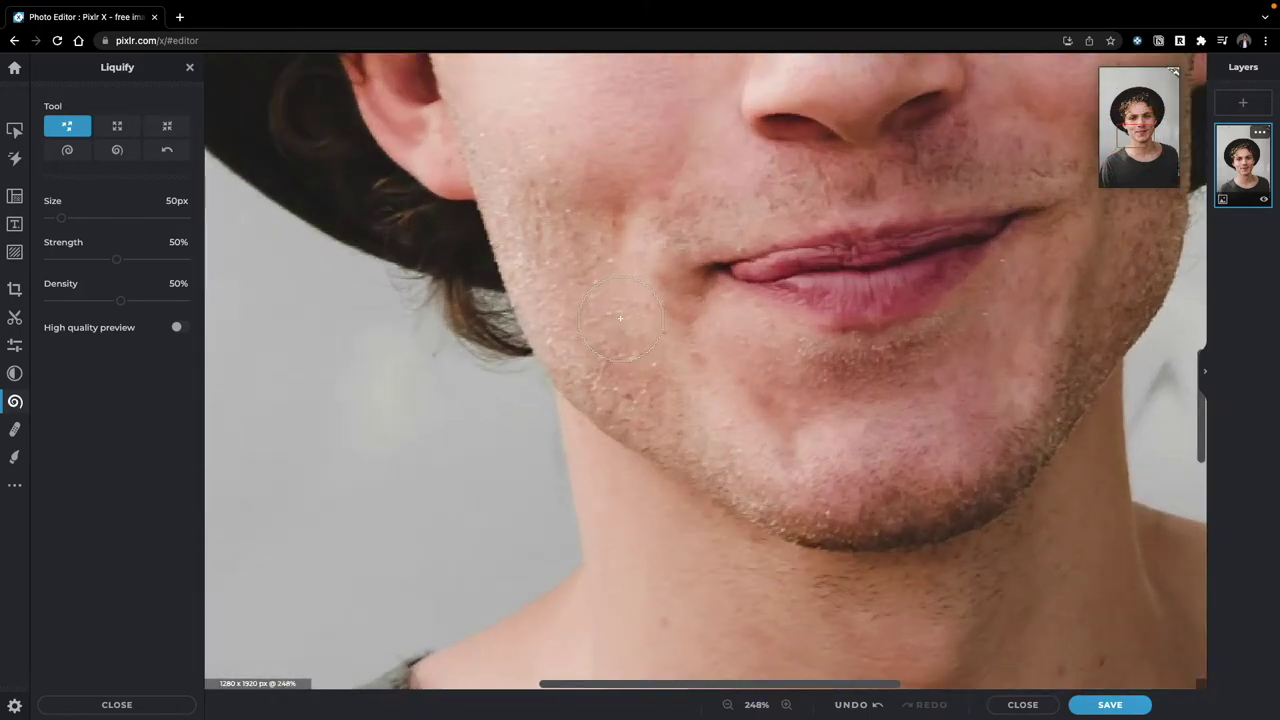
{"action": "mouse_move", "coordinate": [543, 385]}
{"action": "left_mouse_down"}
{"action": "mouse_move", "coordinate": [554, 374]}
{"action": "mouse_move", "coordinate": [564, 465]}
{"action": "left_mouse_up"}
{"action": "scroll", "coordinate": [566, 523], "scroll_direction": "down", "scroll_amount": 3}
Set the Liquify brush size to 116 px and push the jawline on the image's right side slightly inward.
{"action": "left_click_drag", "start_coordinate": [61, 218], "coordinate": [75, 218]}
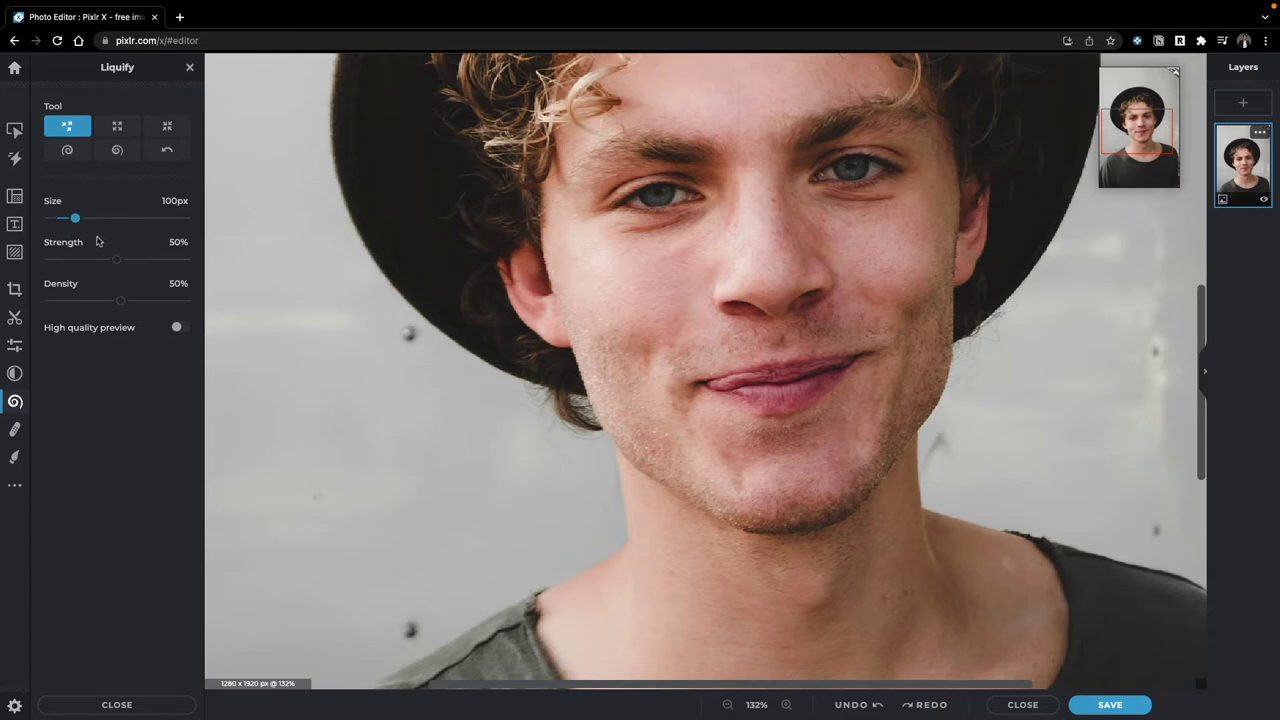
{"action": "left_click_drag", "start_coordinate": [75, 218], "coordinate": [81, 219]}
{"action": "left_click_drag", "start_coordinate": [956, 395], "coordinate": [946, 389]}
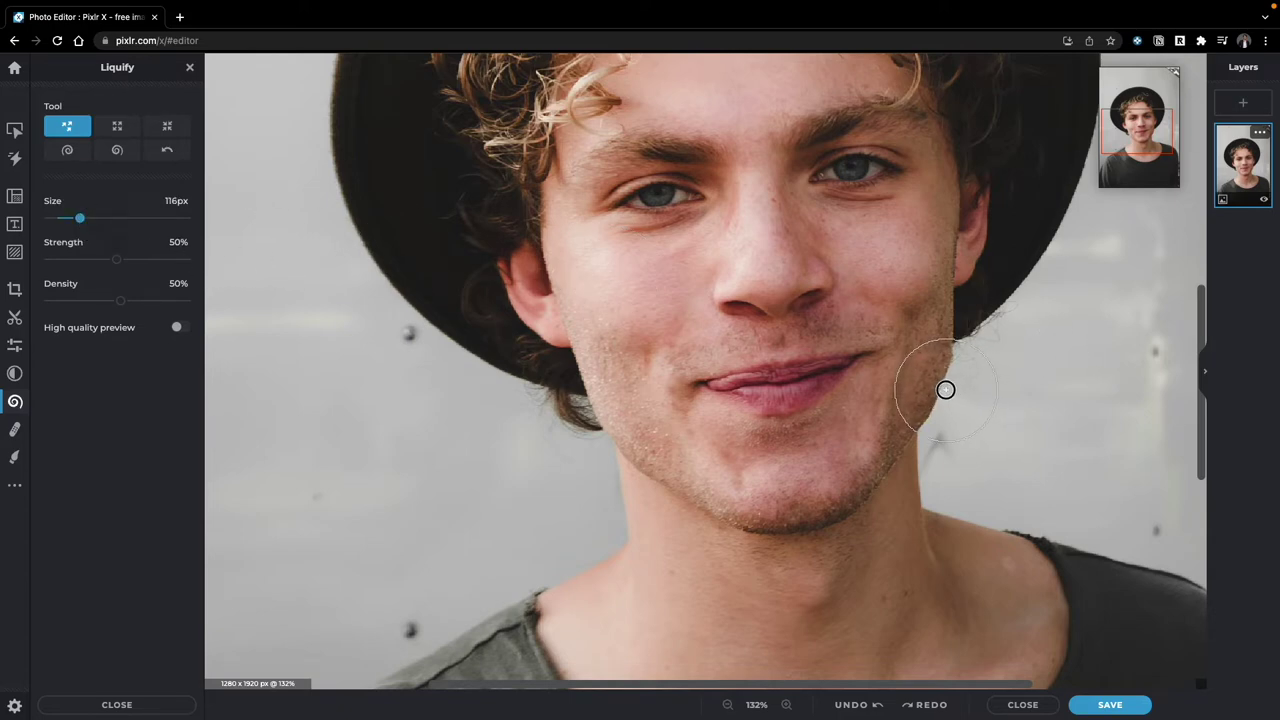
{"action": "scroll", "coordinate": [900, 400], "scroll_direction": "up", "scroll_amount": 3}
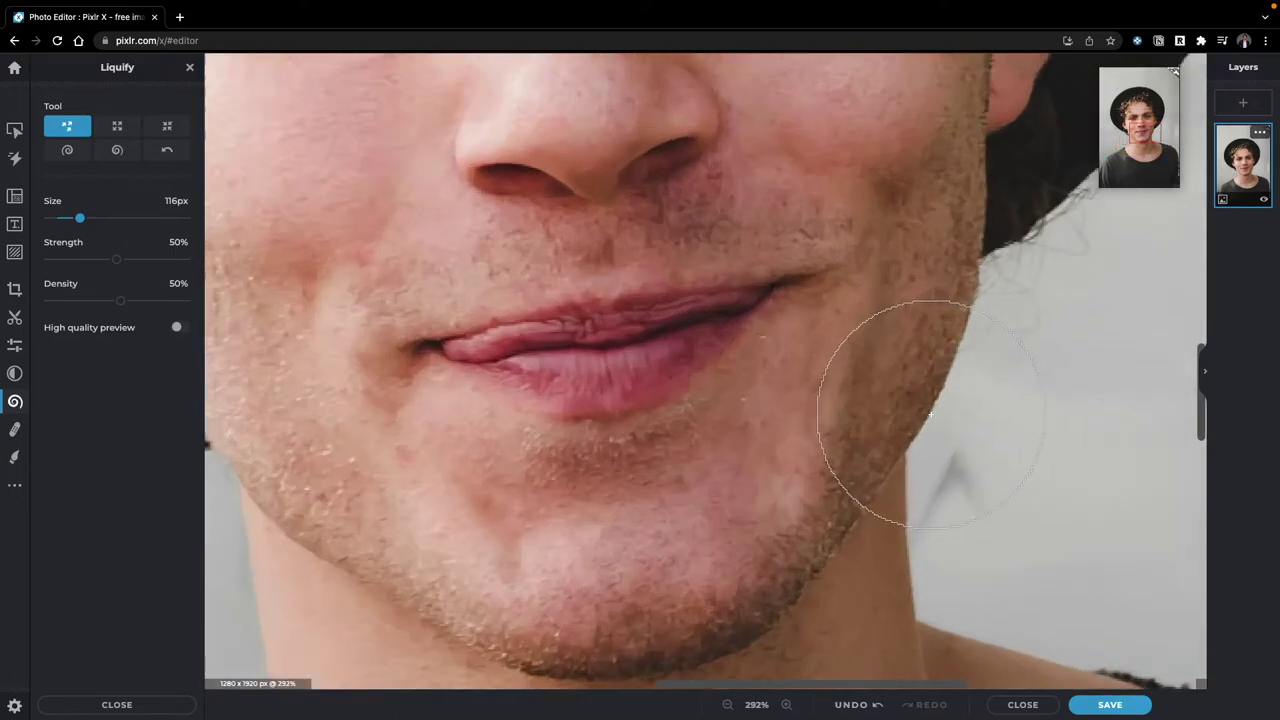
{"action": "scroll", "coordinate": [538, 284], "scroll_direction": "down", "scroll_amount": 5}
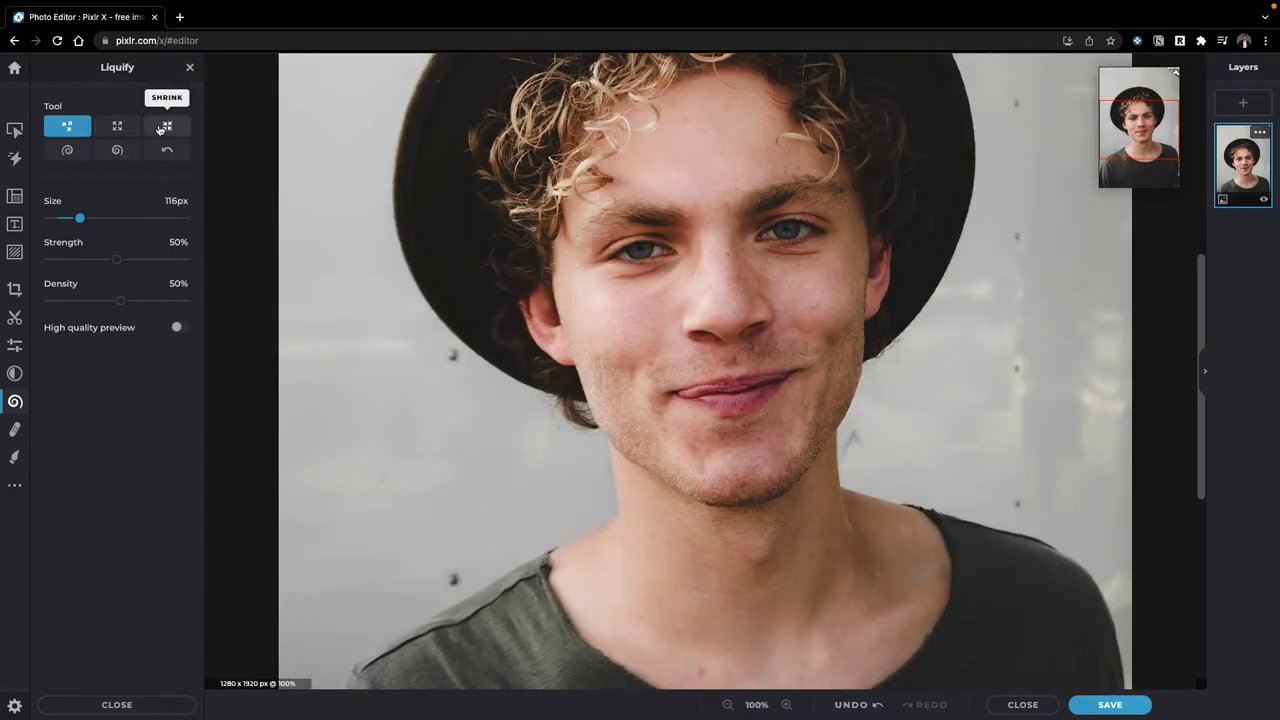
Enlarge the man's eyes with the Liquify Enlarge tool at 18% strength.
{"action": "left_click", "coordinate": [120, 127]}
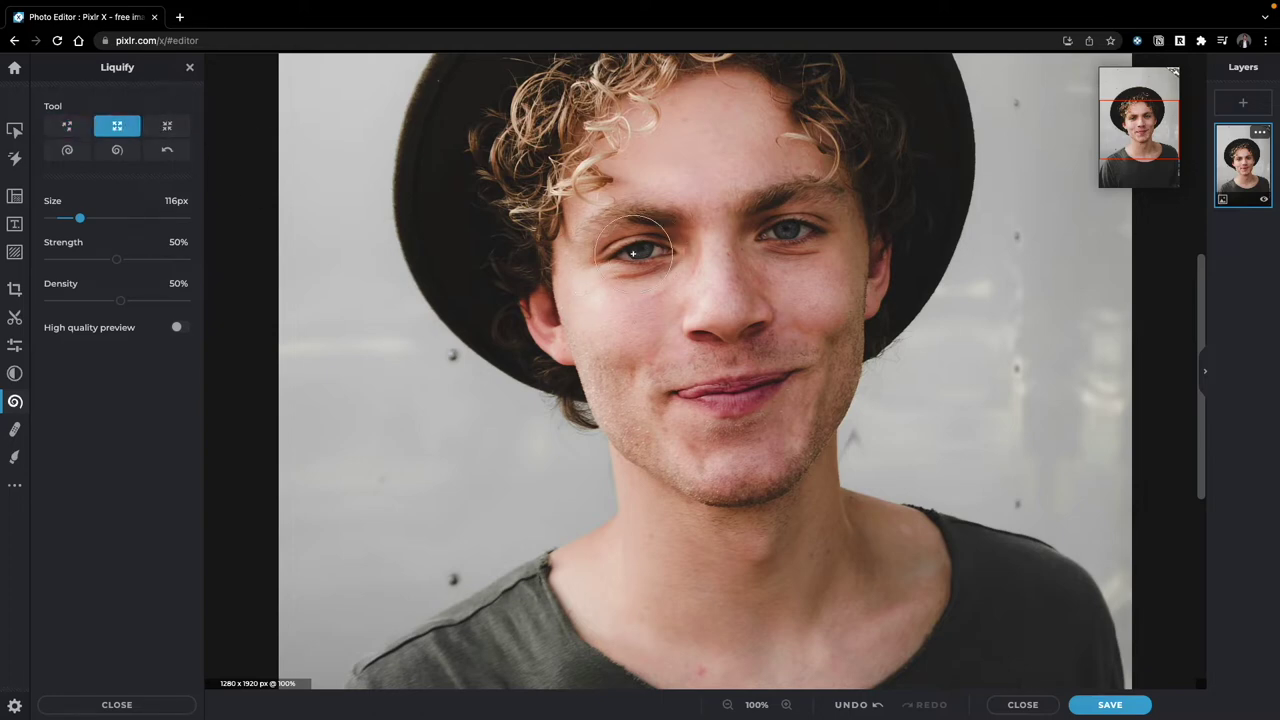
{"action": "left_click_drag", "start_coordinate": [117, 262], "coordinate": [73, 260]}
{"action": "left_click_drag", "start_coordinate": [631, 253], "coordinate": [631, 253]}
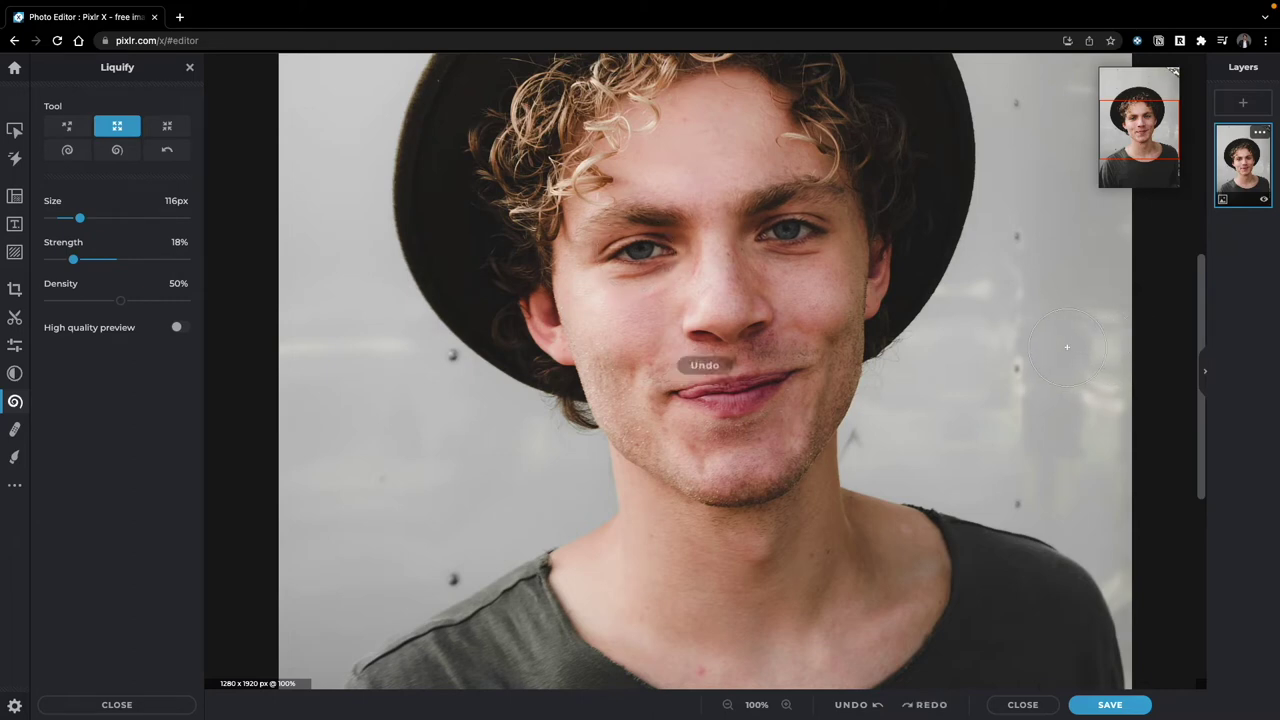
{"action": "left_click_drag", "start_coordinate": [786, 231], "coordinate": [786, 231]}
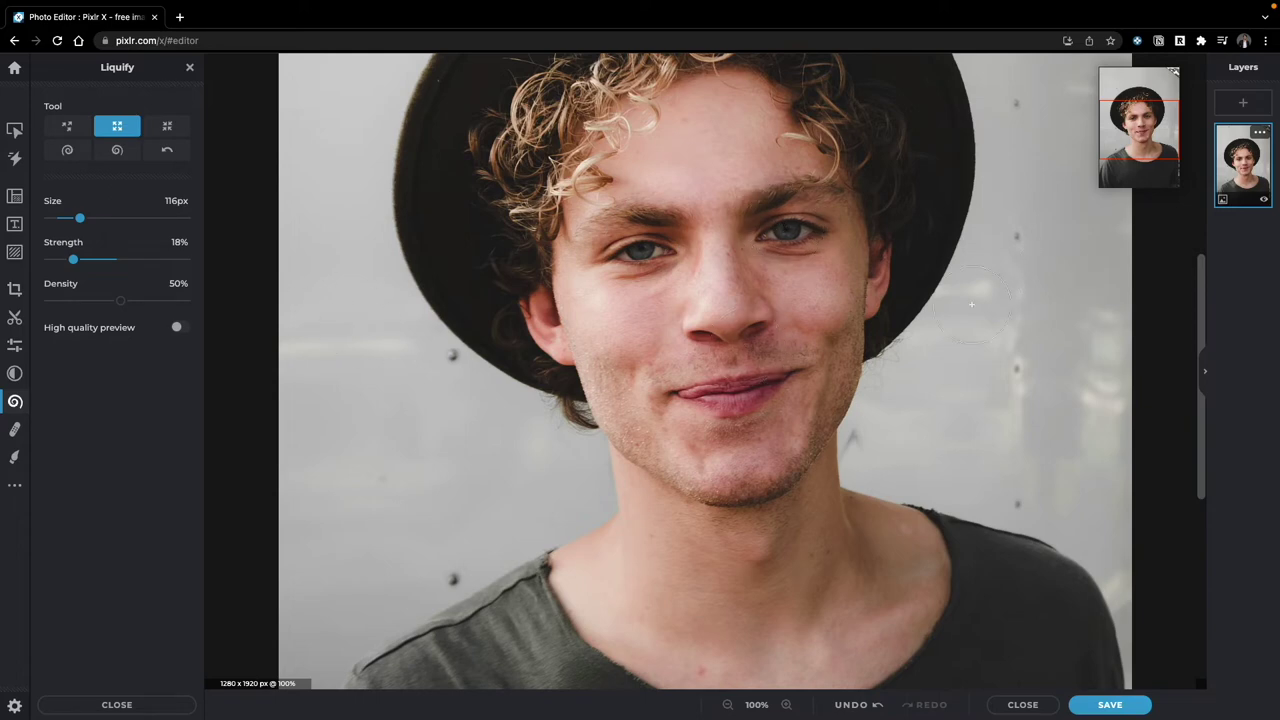
Try to shrink the man's nose with the Liquify Shrink tool at a 208 px brush size, undoing the change.
{"action": "left_click", "coordinate": [169, 129]}
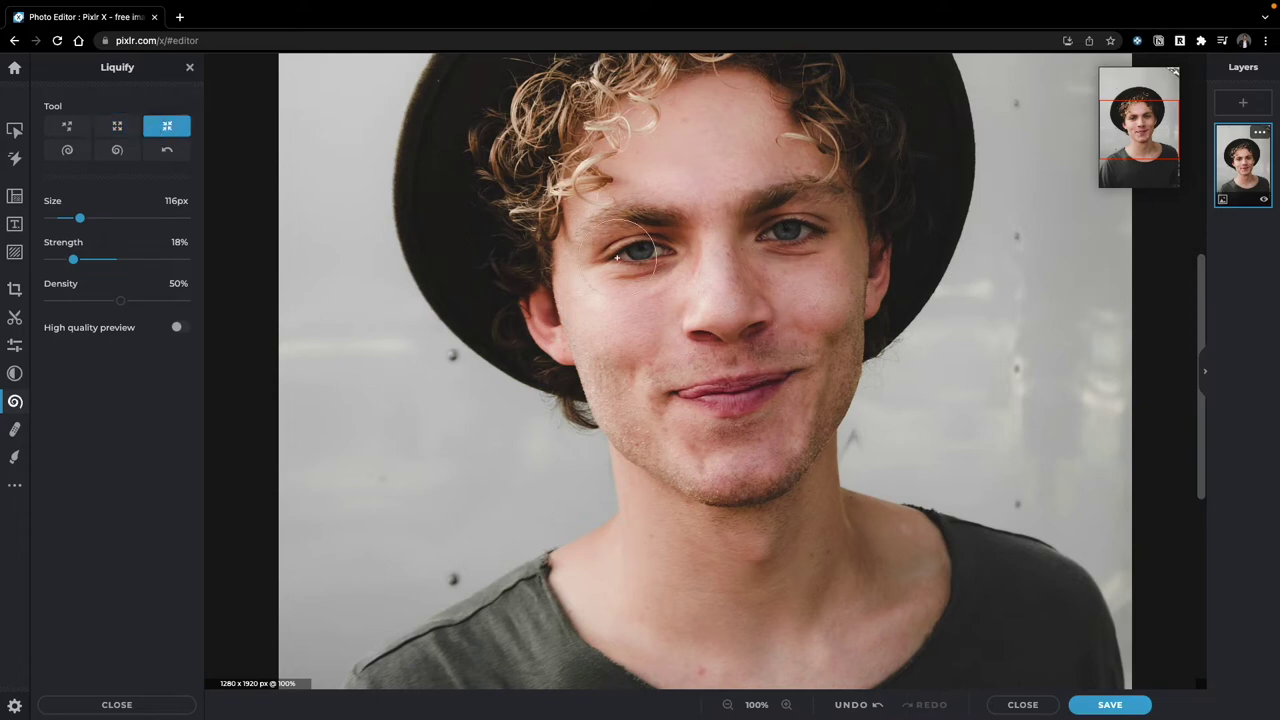
{"action": "left_click_drag", "start_coordinate": [79, 217], "coordinate": [105, 218]}
{"action": "left_click_drag", "start_coordinate": [721, 275], "coordinate": [721, 275]}
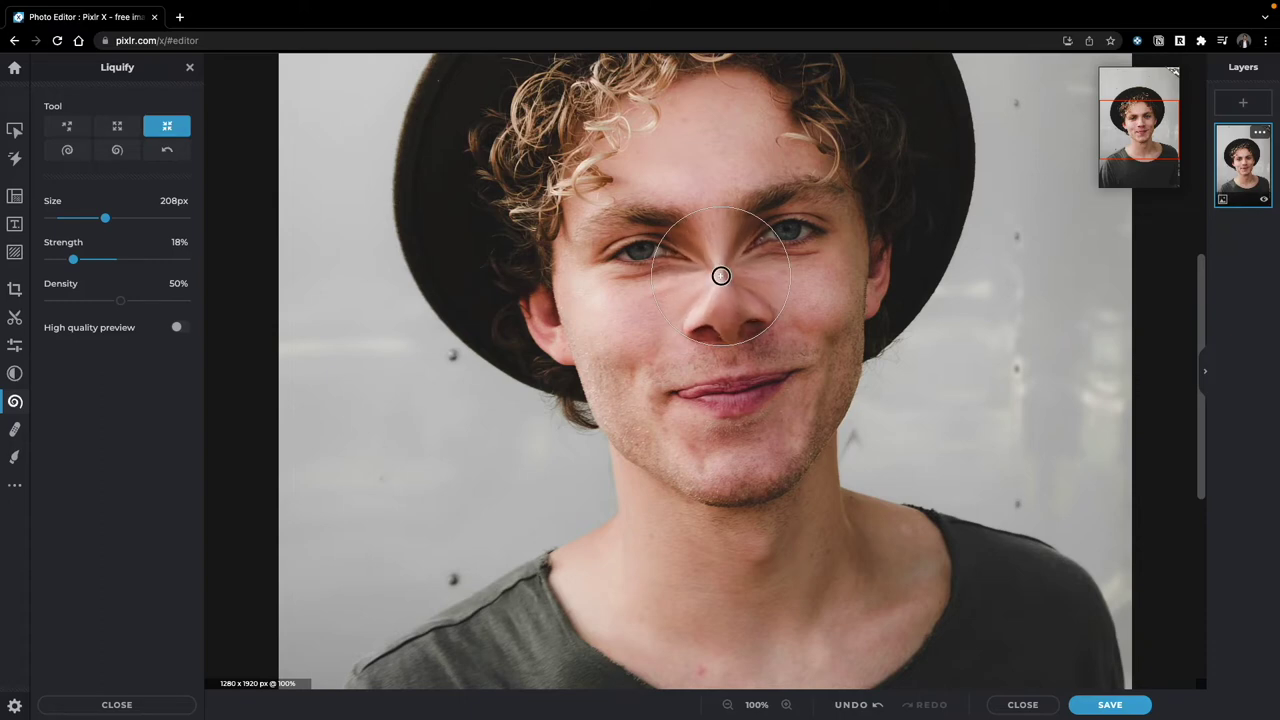
{"action": "key", "text": "ctrl+z"}
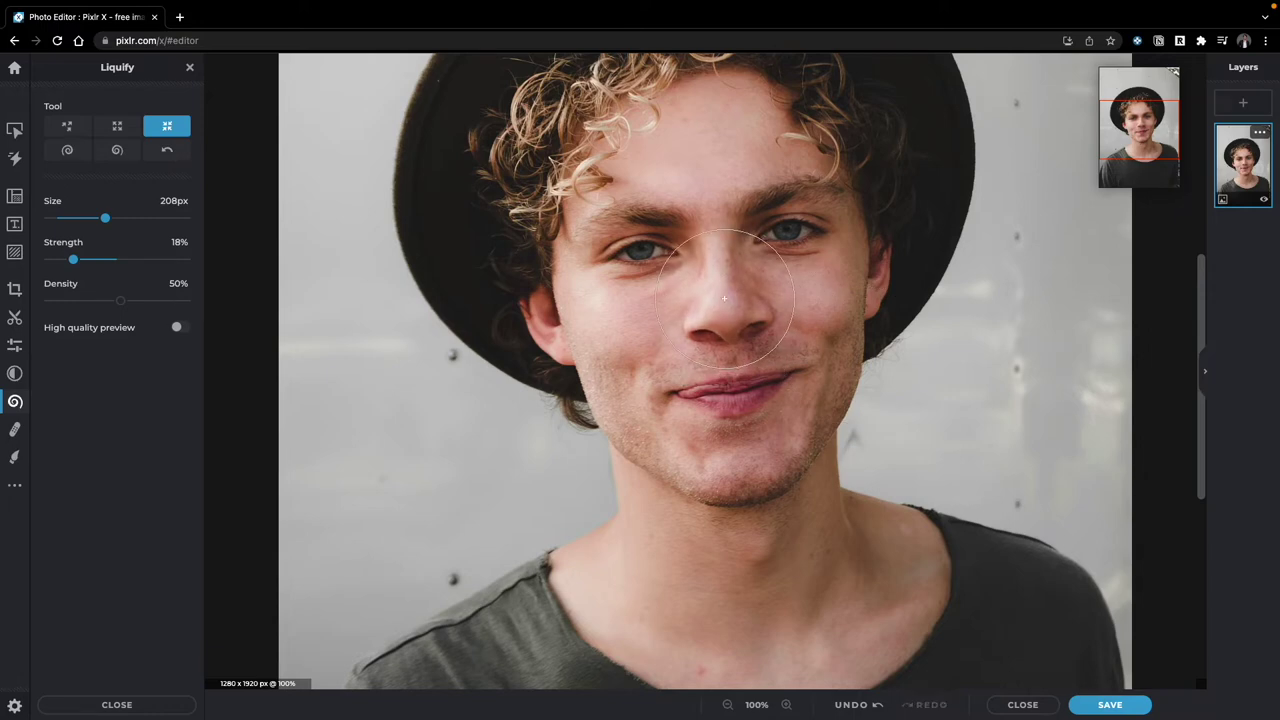
{"action": "key", "text": "ctrl+0"}
{"action": "key", "text": "ctrl+z"}
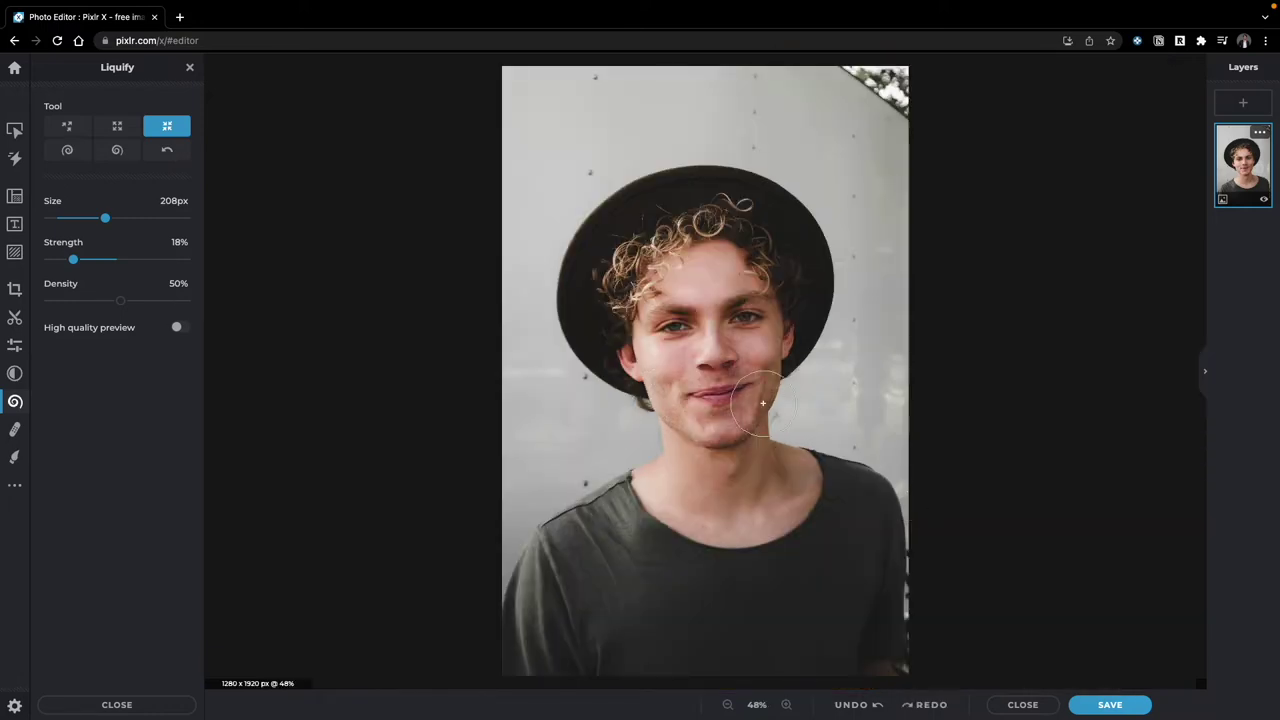
Leave Liquify and show the options of the man's photo layer.
{"action": "key", "text": "ctrl+plus"}
{"action": "left_click", "coordinate": [1260, 132]}
{"action": "left_click", "coordinate": [189, 67]}
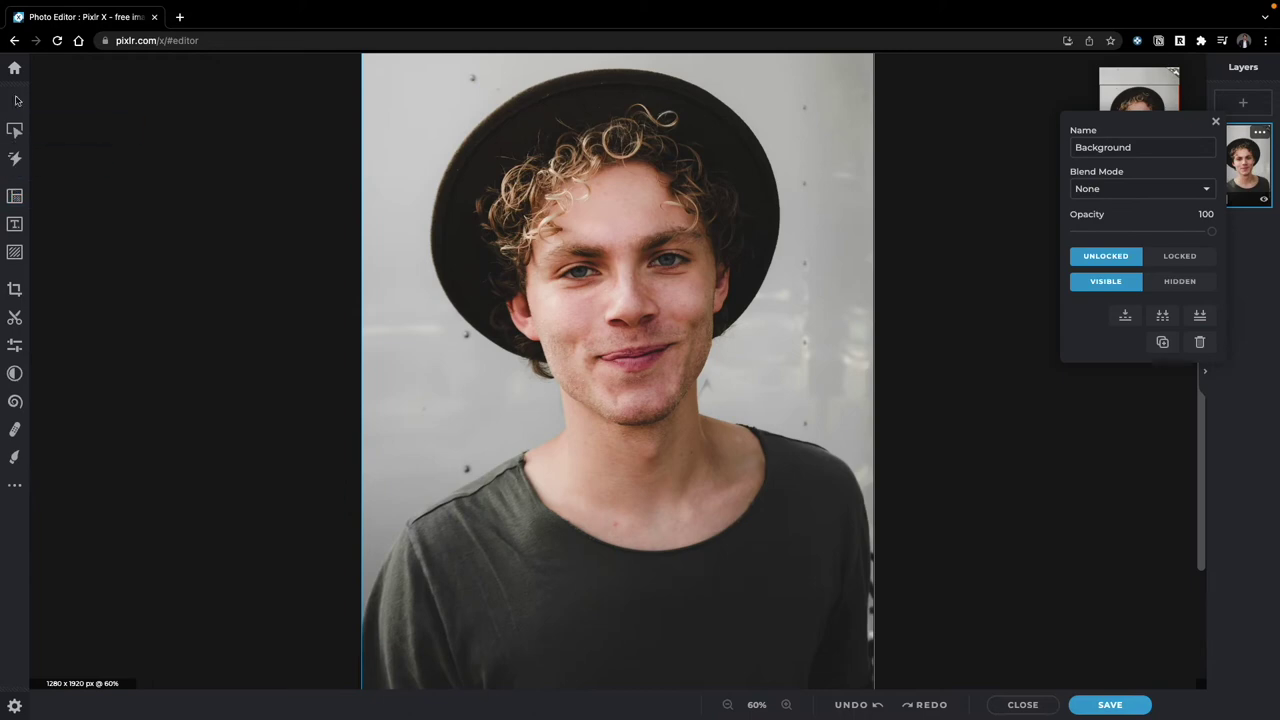
Search the stock images for "portrait" and open the smiling woman with a hair bun as a new Full HD document.
{"action": "left_click", "coordinate": [15, 67]}
{"action": "type", "text": "portrait"}
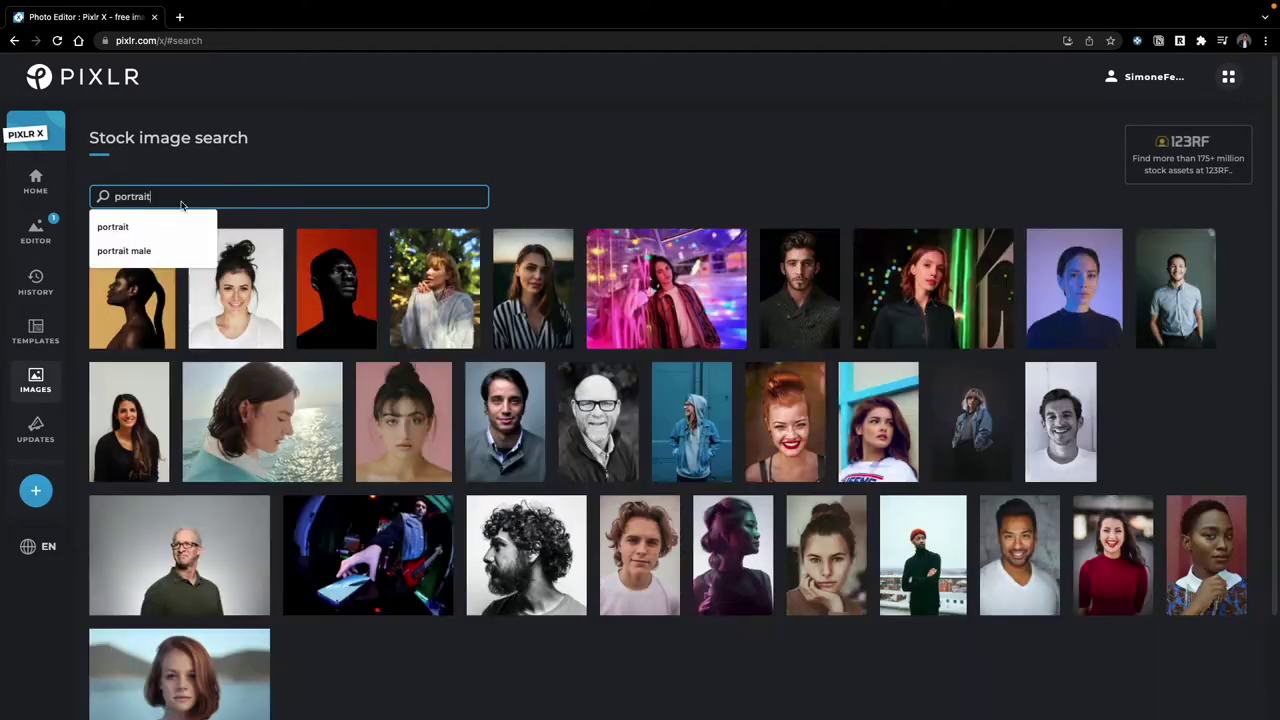
{"action": "left_click", "coordinate": [262, 288]}
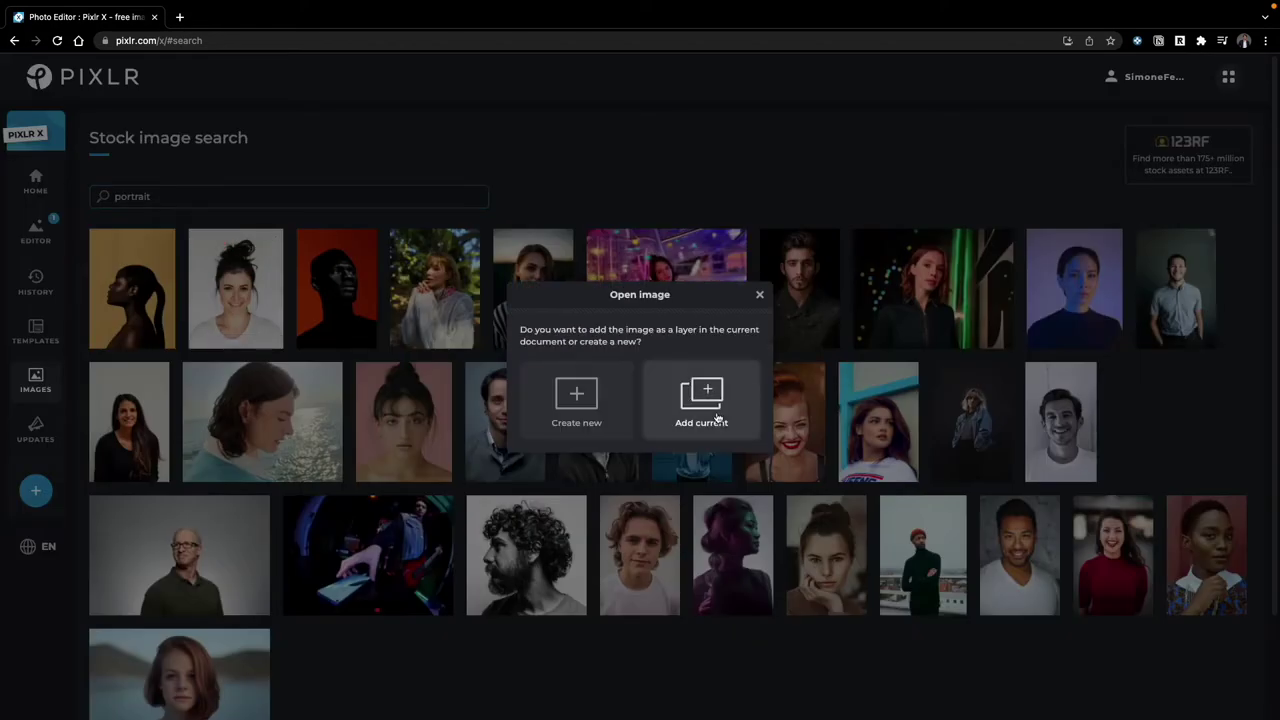
{"action": "left_click", "coordinate": [576, 398]}
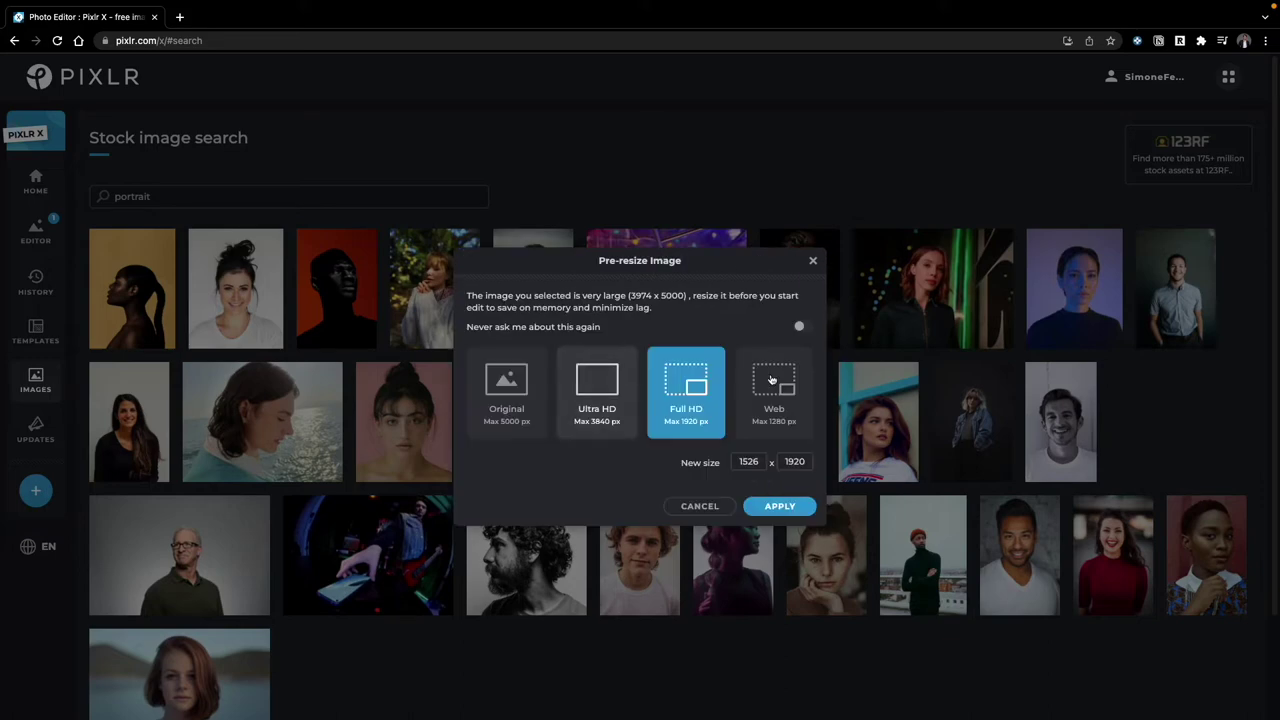
{"action": "left_click", "coordinate": [799, 507]}
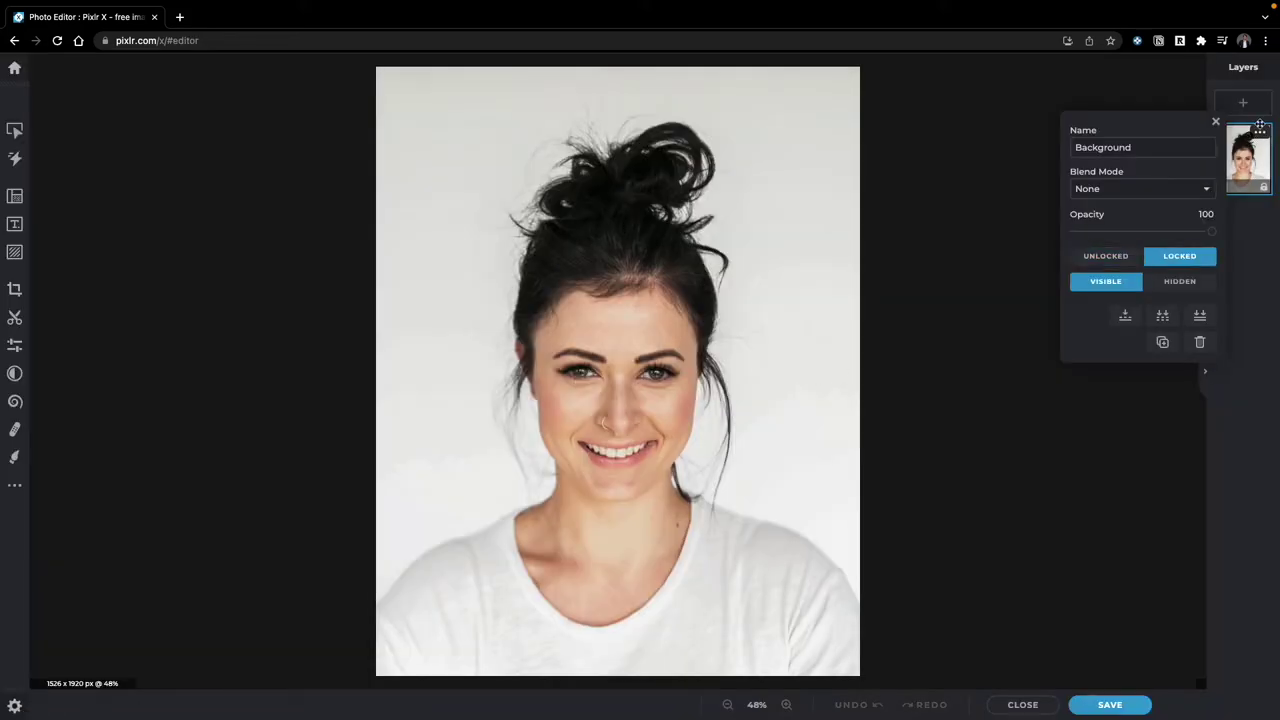
Duplicate the locked background layer and make the copy the active layer.
{"action": "left_click", "coordinate": [1162, 342]}
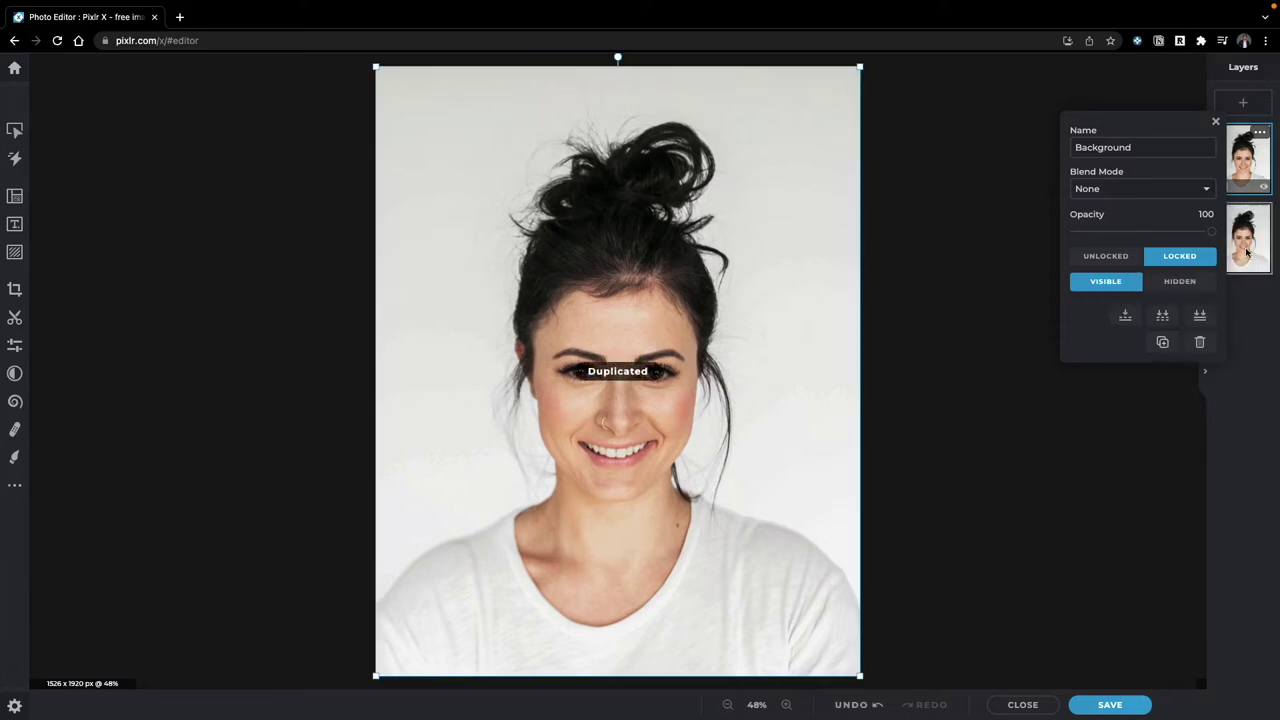
{"action": "left_click", "coordinate": [1229, 157]}
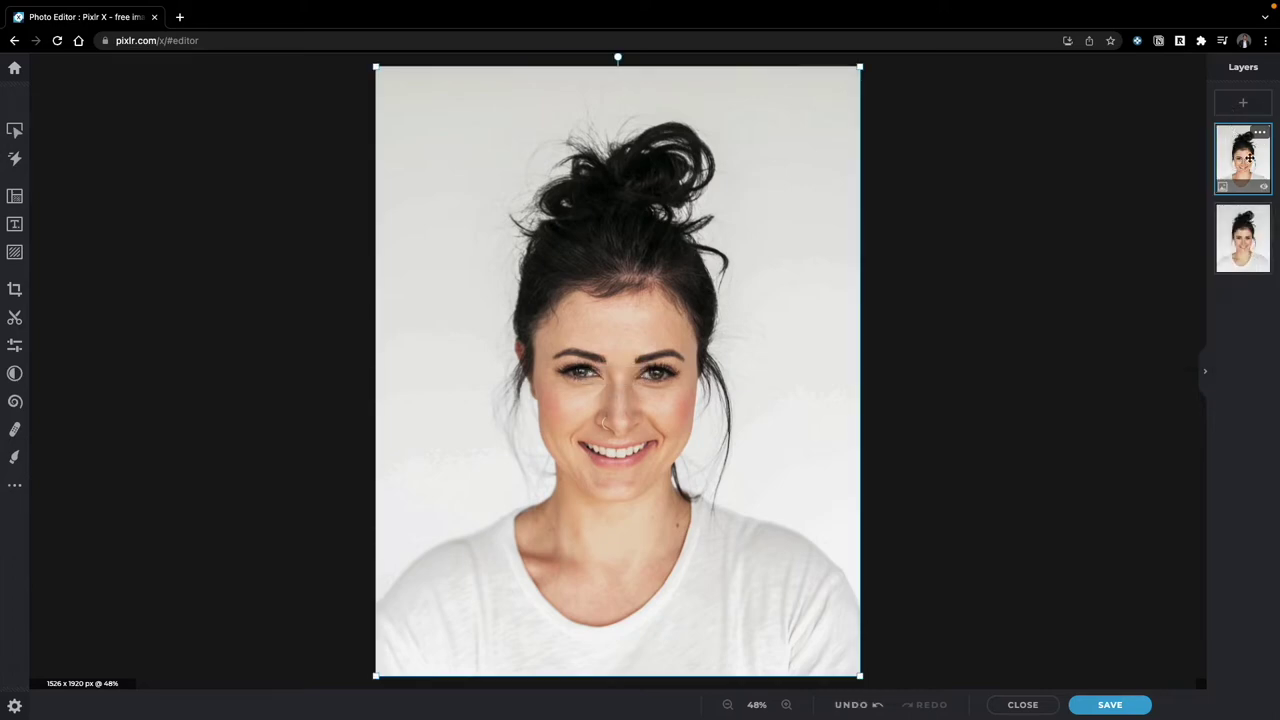
Enlarge both of the woman's eyes on the duplicate layer with the Liquify Enlarge tool at a 104 px brush size.
{"action": "scroll", "coordinate": [669, 411], "scroll_direction": "up", "scroll_amount": 6}
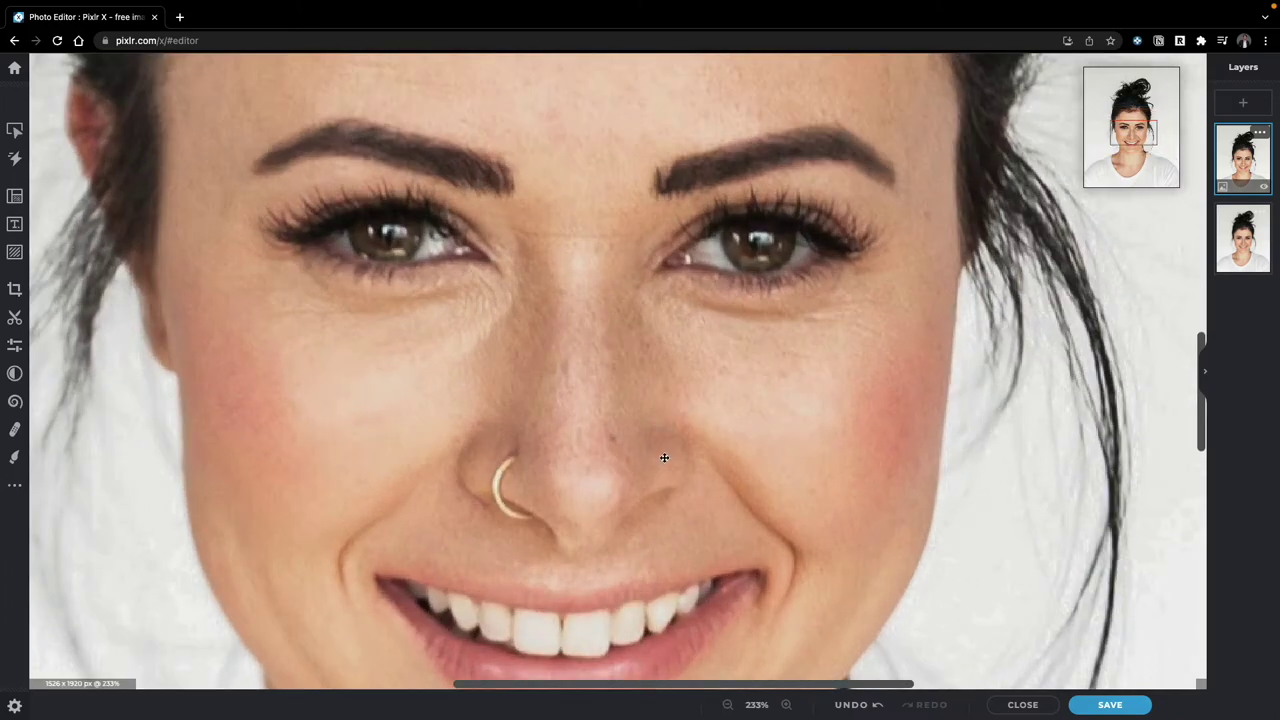
{"action": "left_click", "coordinate": [15, 401]}
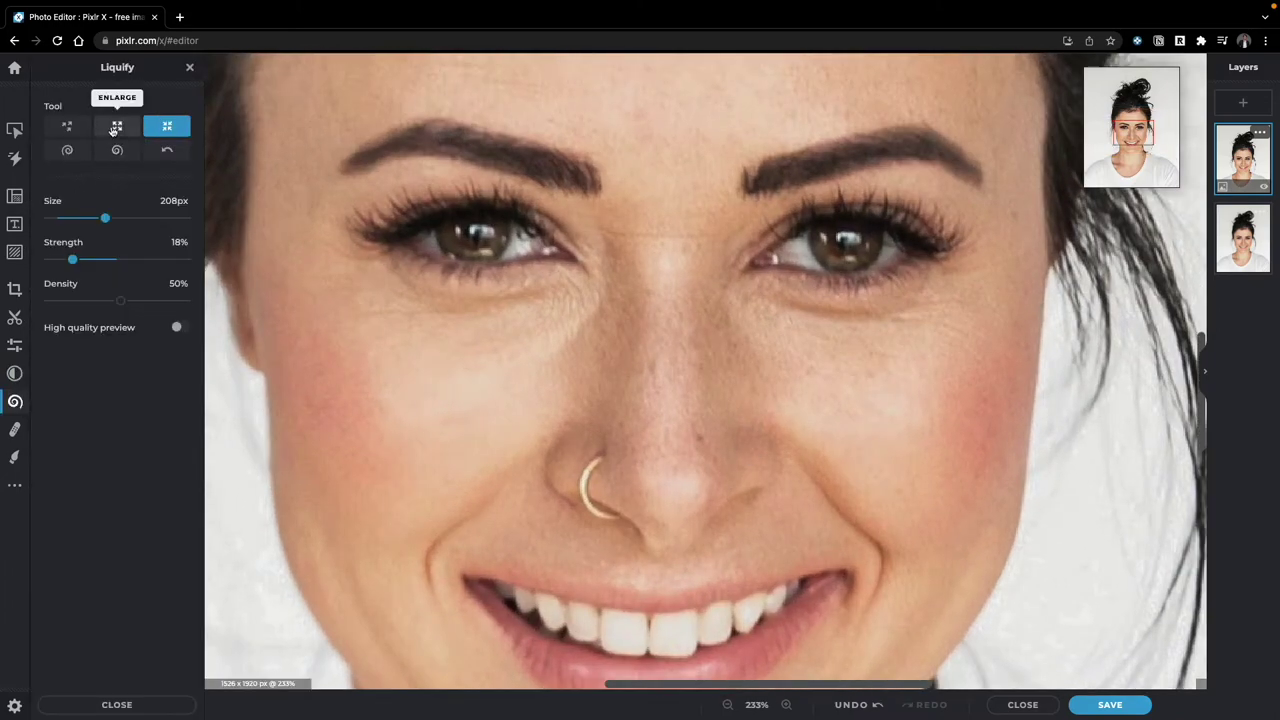
{"action": "left_click", "coordinate": [117, 125]}
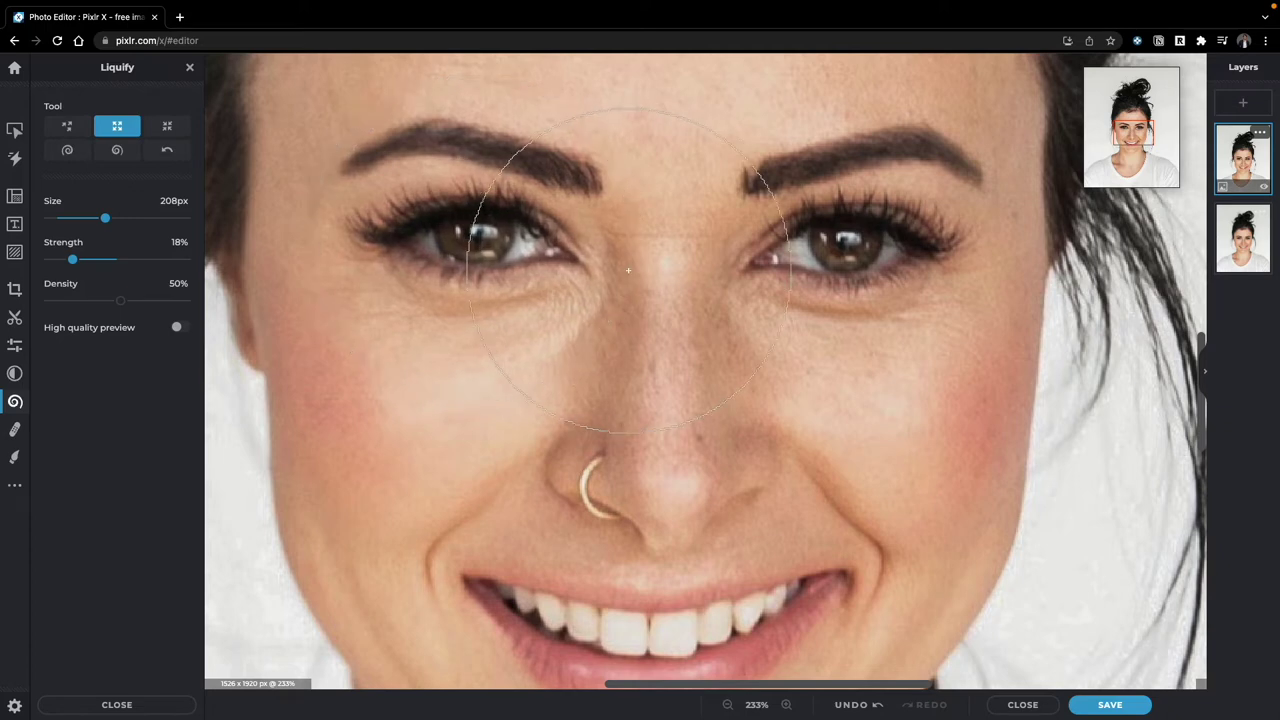
{"action": "key", "text": "ctrl+z"}
{"action": "left_click_drag", "start_coordinate": [102, 218], "coordinate": [76, 218]}
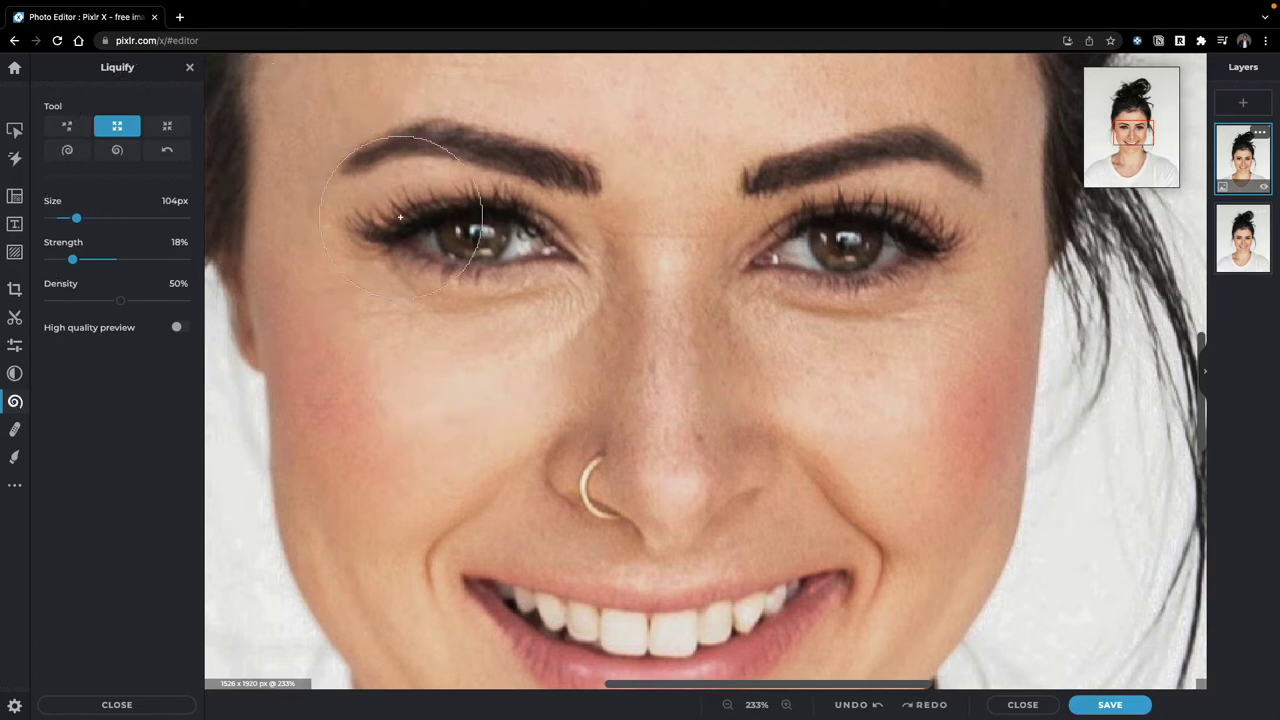
{"action": "left_click", "coordinate": [533, 234]}
{"action": "left_click", "coordinate": [862, 240]}
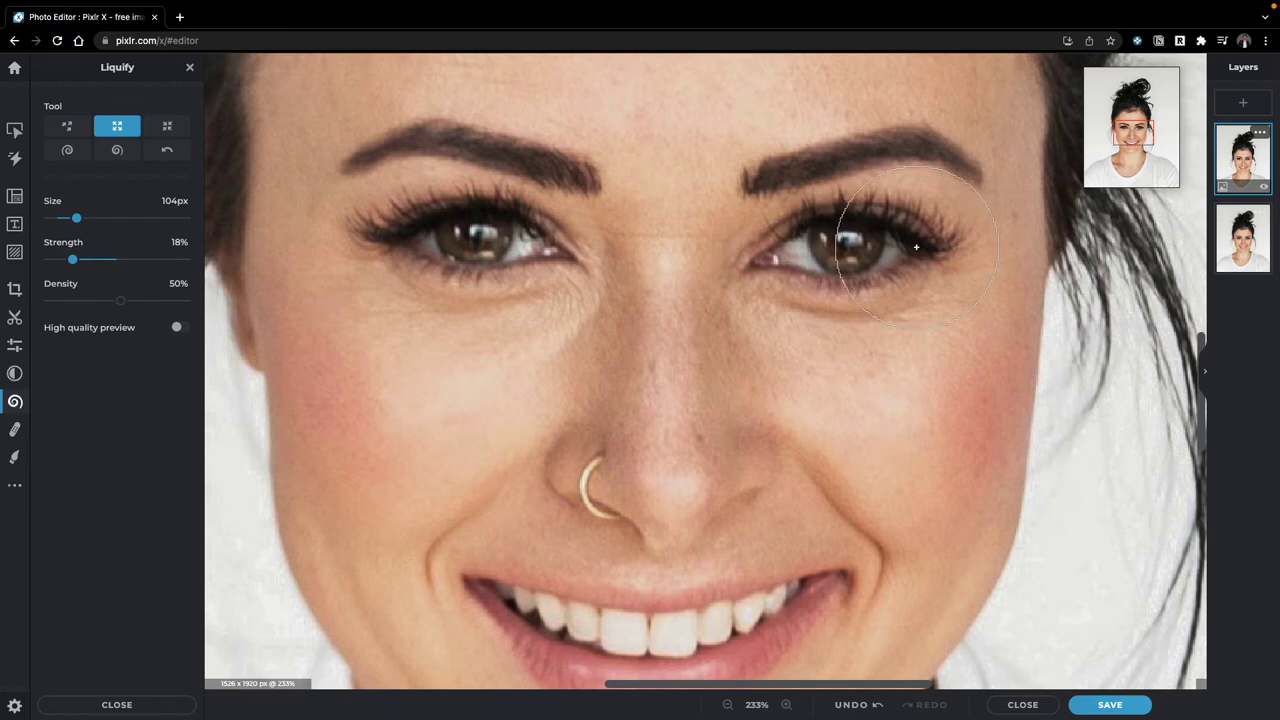
Slim the woman's nose with the Liquify shrink tool at a 104 px brush size and 18% strength.
{"action": "left_click", "coordinate": [167, 126]}
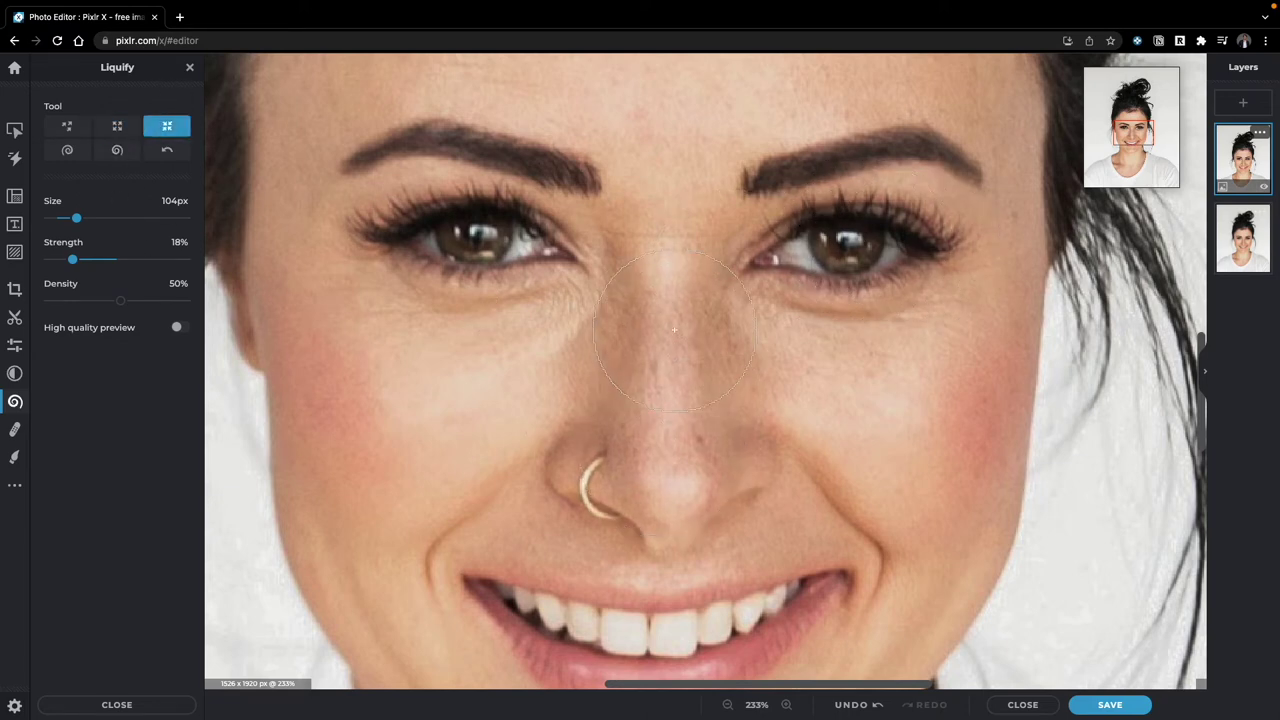
{"action": "scroll", "coordinate": [610, 480], "scroll_direction": "down", "scroll_amount": 5}
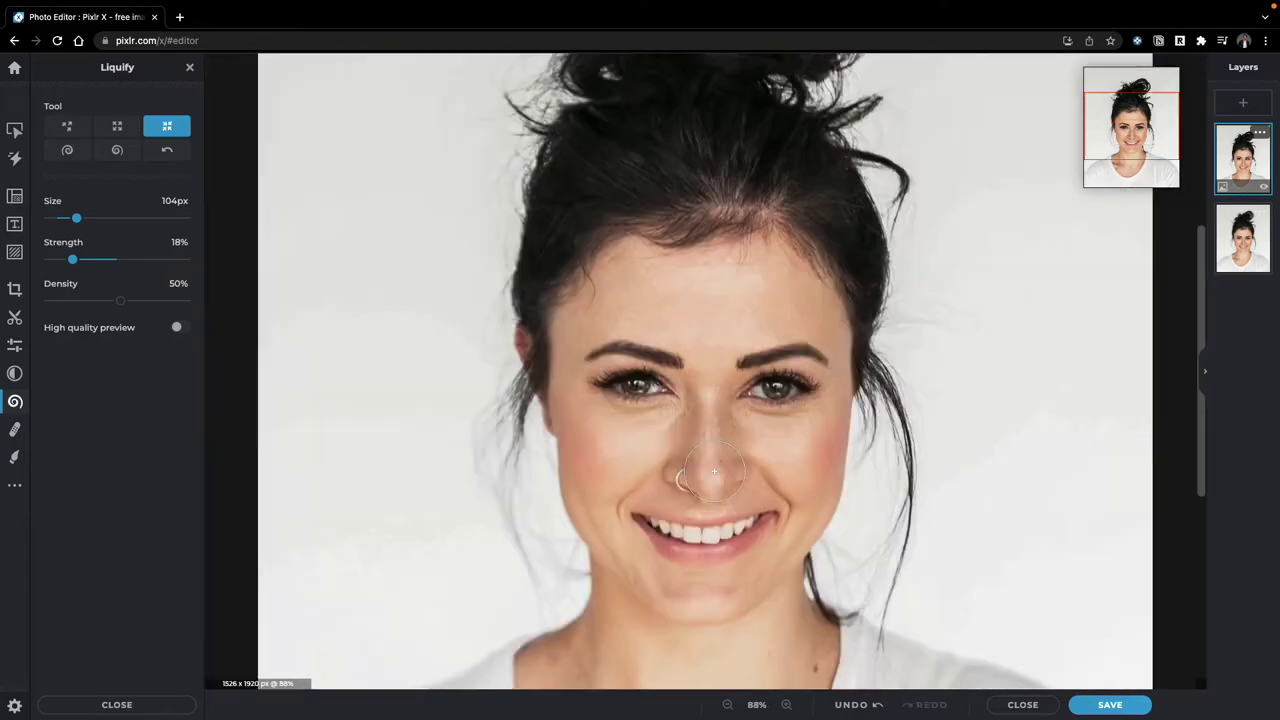
{"action": "scroll", "coordinate": [640, 480], "scroll_direction": "up", "scroll_amount": 5}
{"action": "left_click_drag", "start_coordinate": [683, 500], "coordinate": [689, 306]}
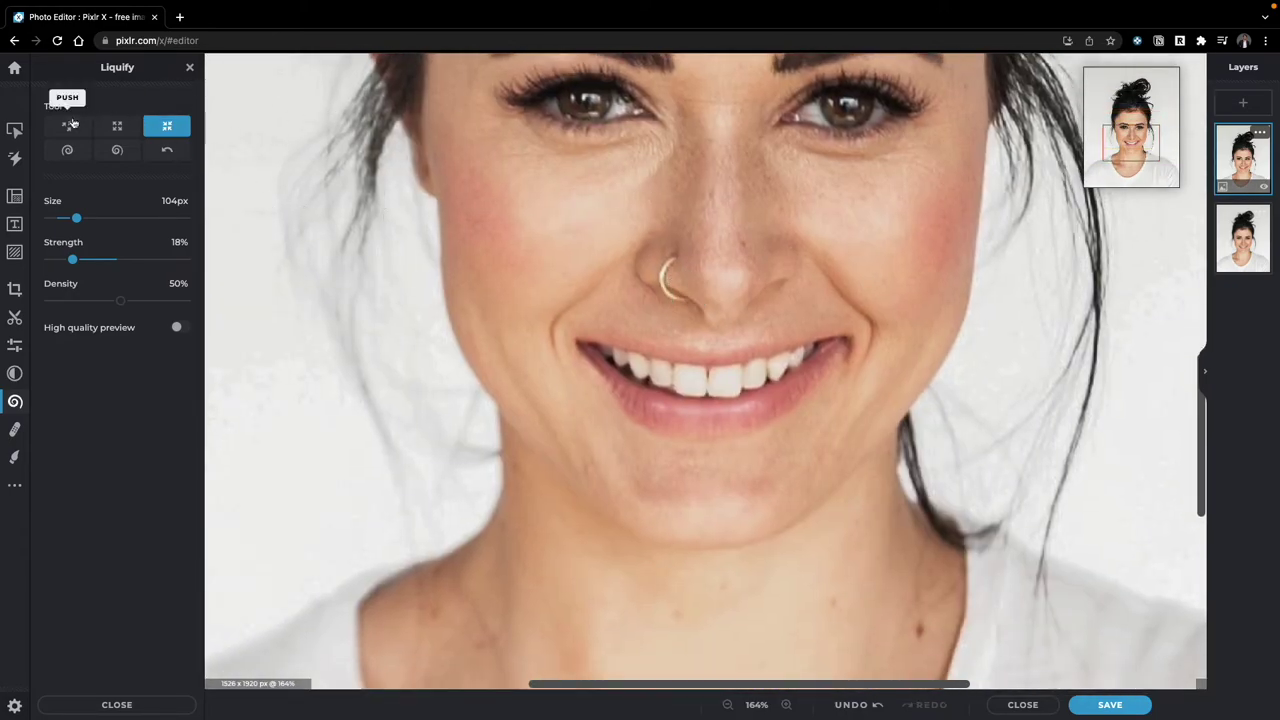
Lift both corners of the woman's mouth upward with the Liquify Push tool at a 104 px brush size.
{"action": "left_click", "coordinate": [67, 125]}
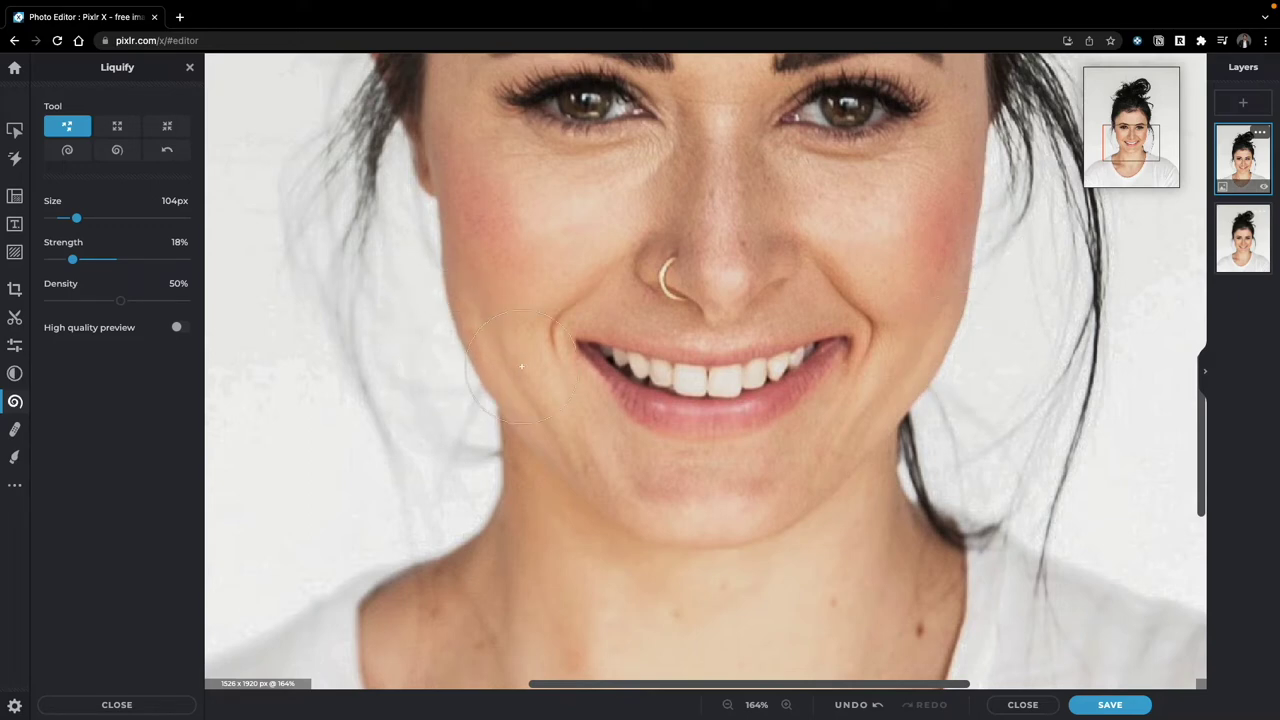
{"action": "left_click_drag", "start_coordinate": [840, 345], "coordinate": [838, 319]}
{"action": "left_click_drag", "start_coordinate": [578, 340], "coordinate": [581, 303]}
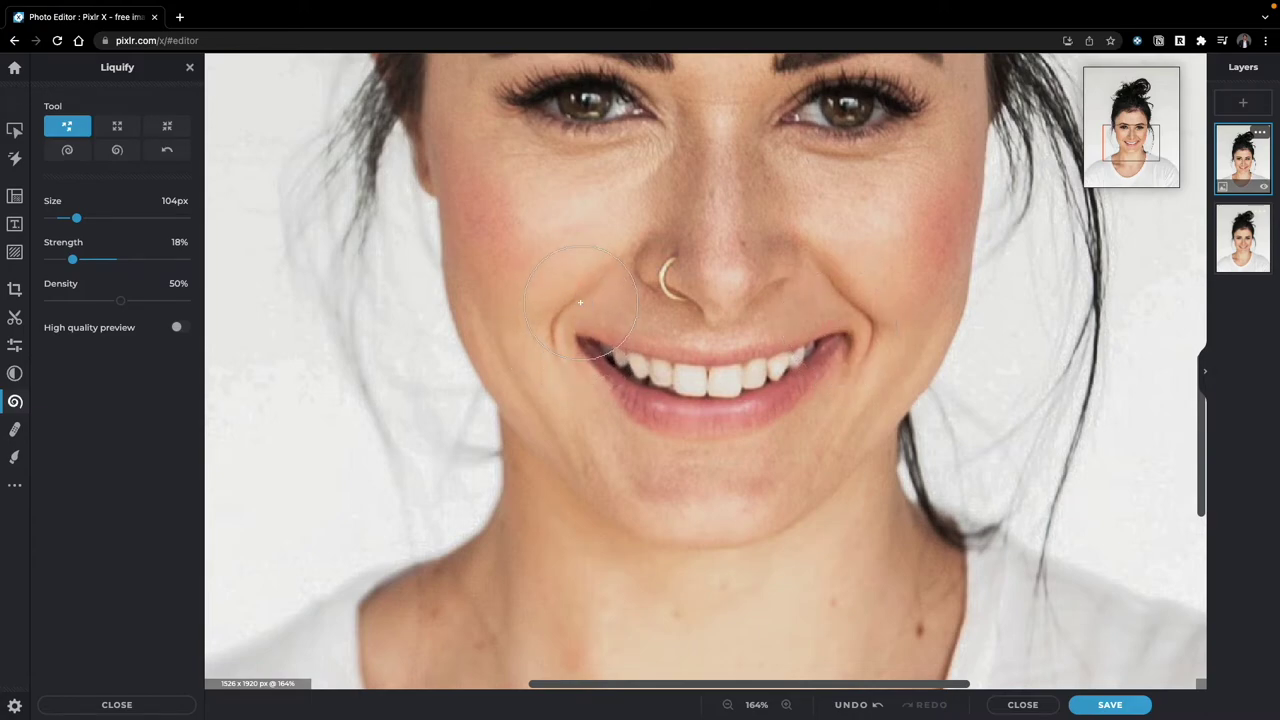
Compare the liquified face with the original by repeatedly hiding and showing the duplicate layer.
{"action": "scroll", "coordinate": [580, 302], "scroll_direction": "up", "scroll_amount": 3}
{"action": "scroll", "coordinate": [650, 280], "scroll_direction": "down", "scroll_amount": 5}
{"action": "scroll", "coordinate": [735, 266], "scroll_direction": "up", "scroll_amount": 3}
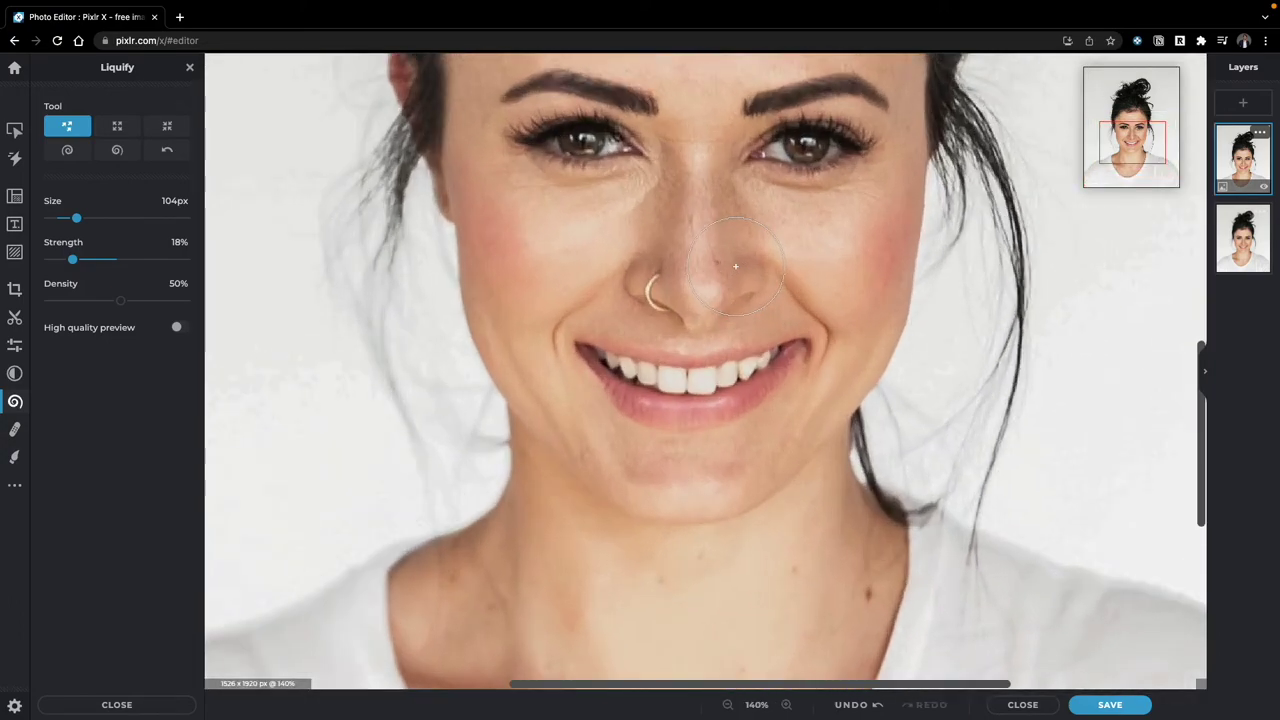
{"action": "scroll", "coordinate": [743, 236], "scroll_direction": "down", "scroll_amount": 5}
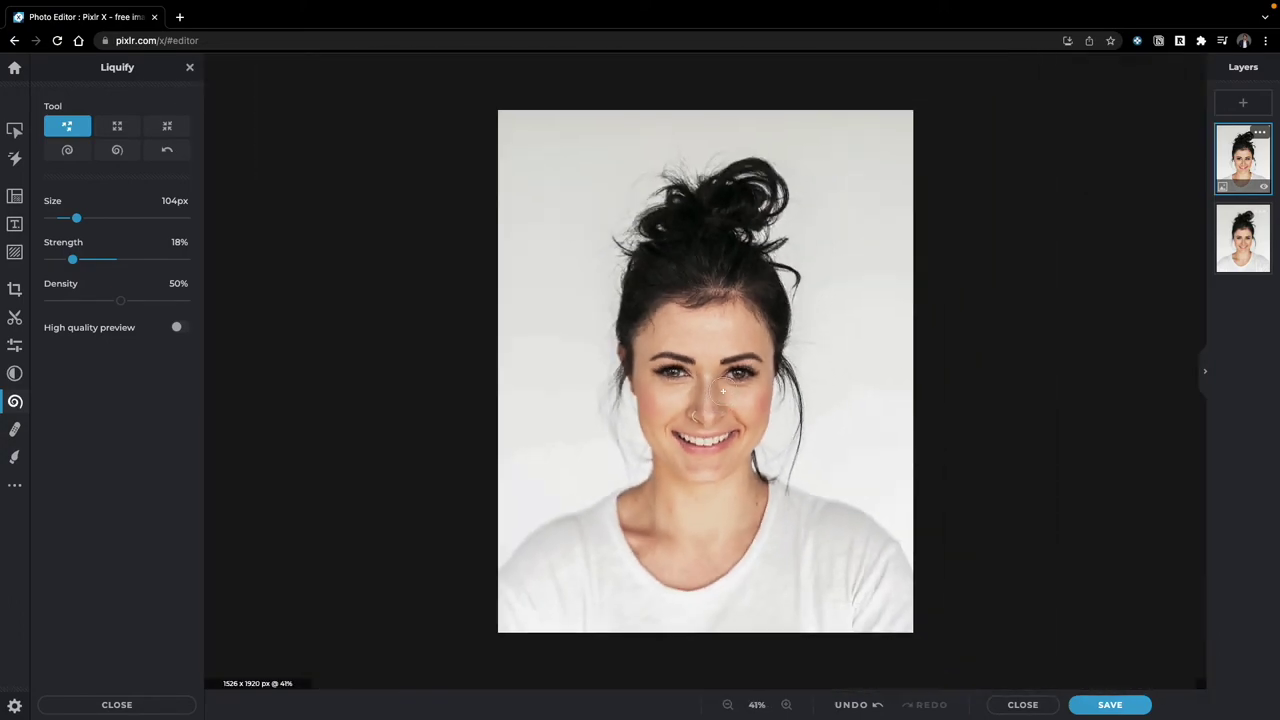
{"action": "scroll", "coordinate": [722, 390], "scroll_direction": "up", "scroll_amount": 3}
{"action": "scroll", "coordinate": [722, 390], "scroll_direction": "up", "scroll_amount": 1}
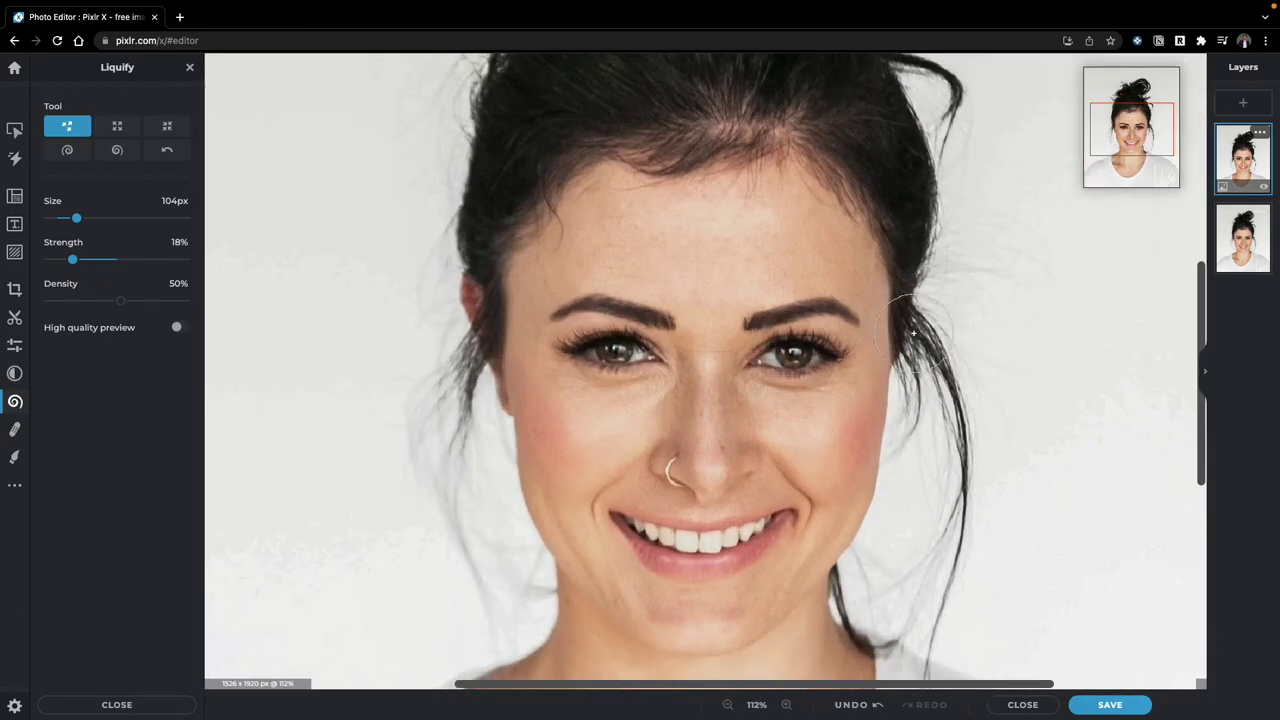
{"action": "left_click", "coordinate": [1265, 188]}
{"action": "left_click", "coordinate": [1265, 188]}
{"action": "left_click", "coordinate": [1265, 188]}
{"action": "left_click", "coordinate": [1265, 188]}
Try a Liquify twirl on the bridge of the woman's nose and undo it.
{"action": "left_click", "coordinate": [15, 402]}
{"action": "left_click", "coordinate": [16, 402]}
{"action": "left_click", "coordinate": [80, 153]}
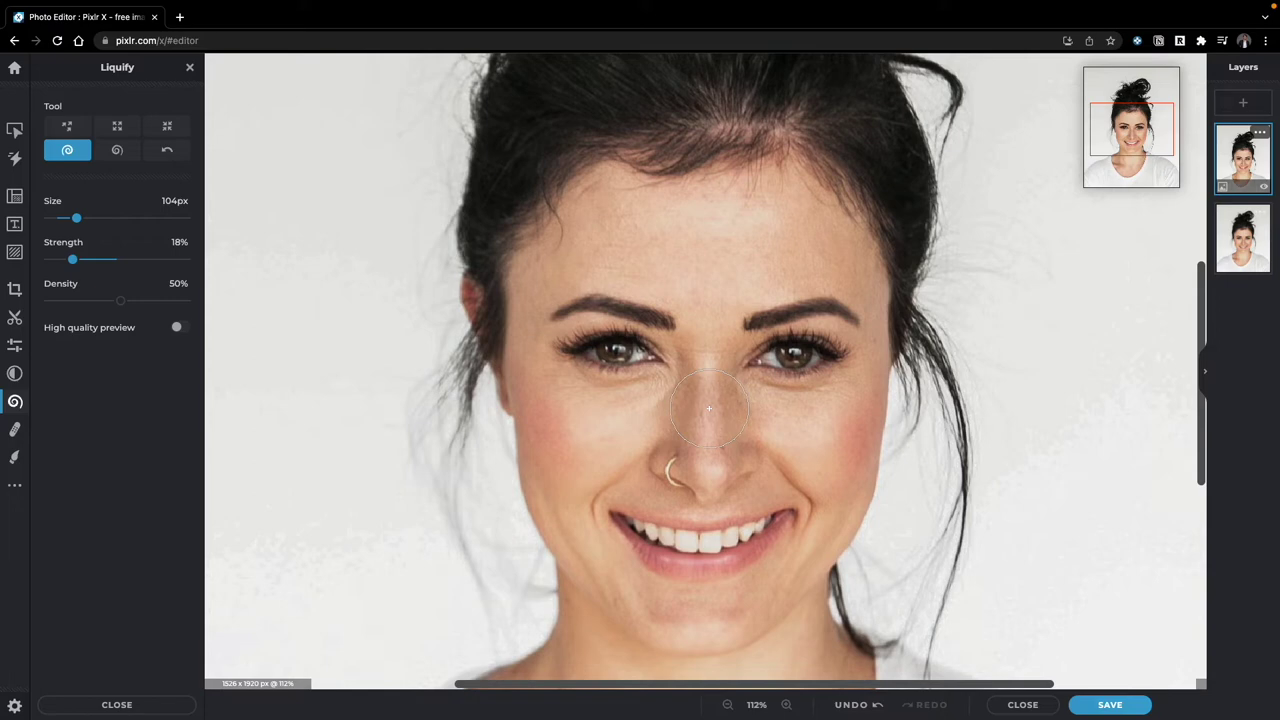
{"action": "left_click_drag", "start_coordinate": [709, 408], "coordinate": [709, 408]}
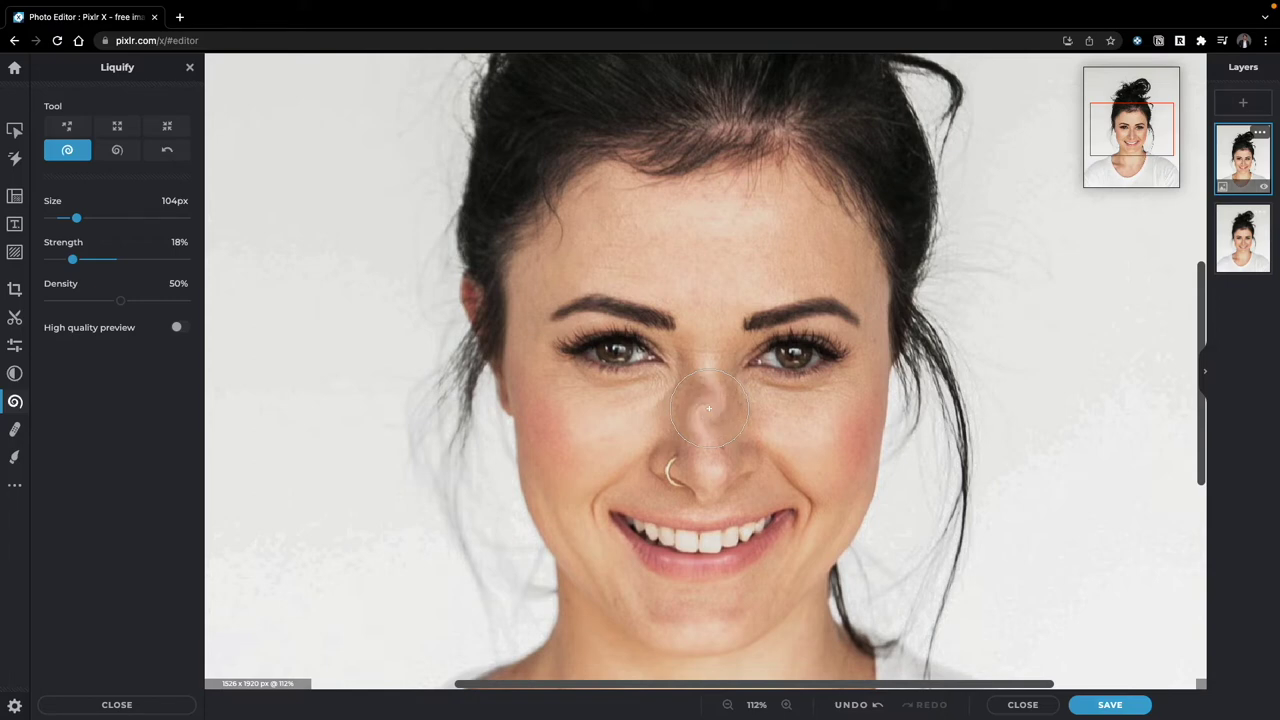
{"action": "key", "text": "ctrl+z"}
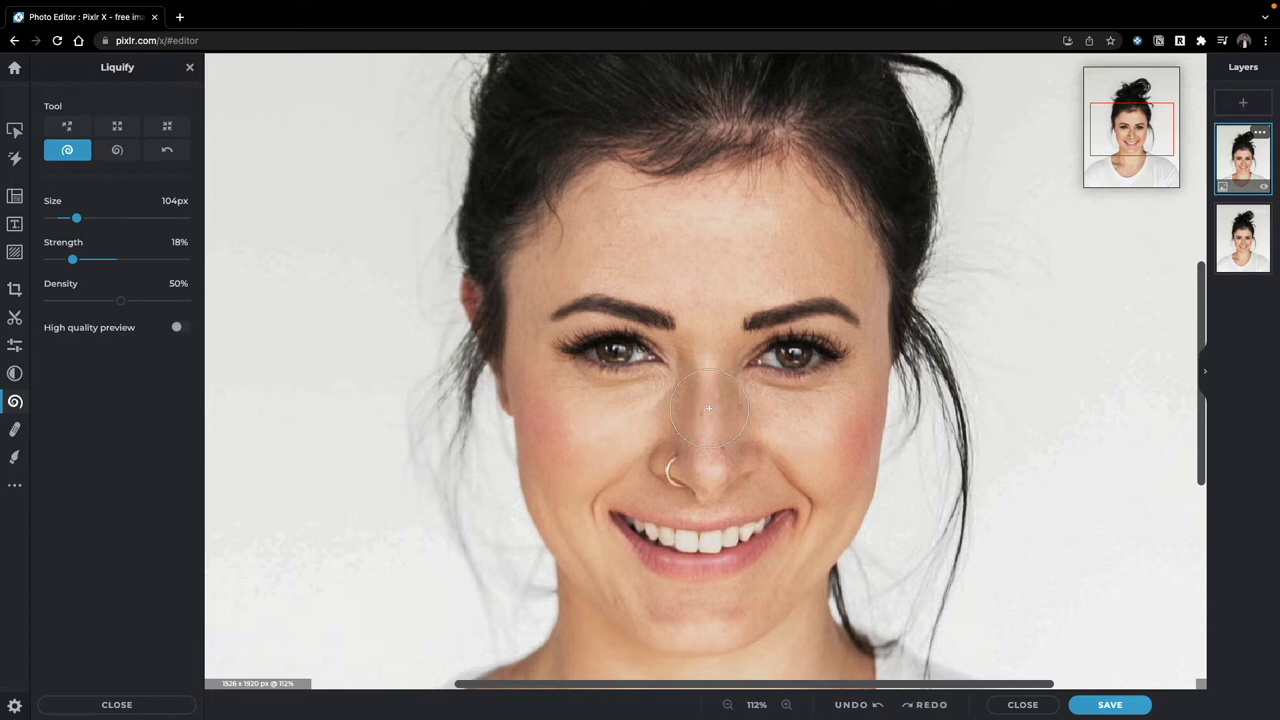
Remove the small blemishes on the woman's neck and chest with the Heal / Repair tool's Spot method, using a reduced brush size.
{"action": "left_click", "coordinate": [15, 430]}
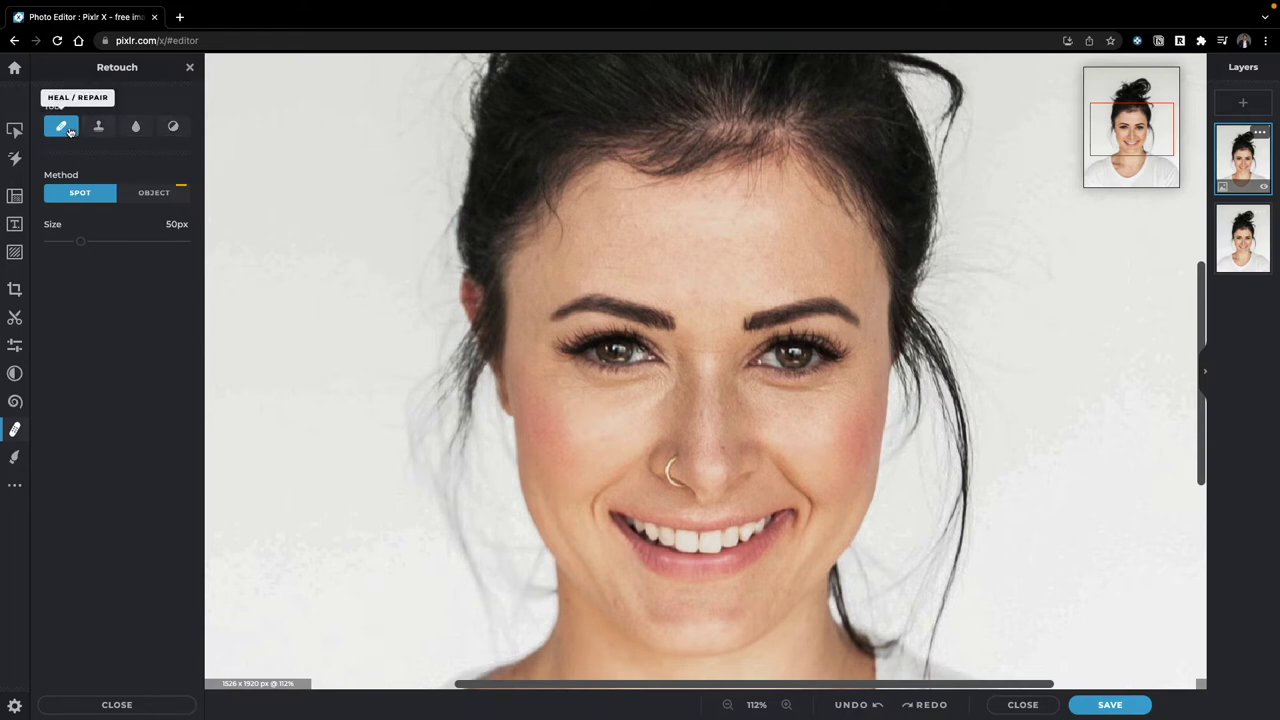
{"action": "scroll", "coordinate": [858, 443], "scroll_direction": "down", "scroll_amount": 1}
{"action": "scroll", "coordinate": [814, 520], "scroll_direction": "down", "scroll_amount": 5}
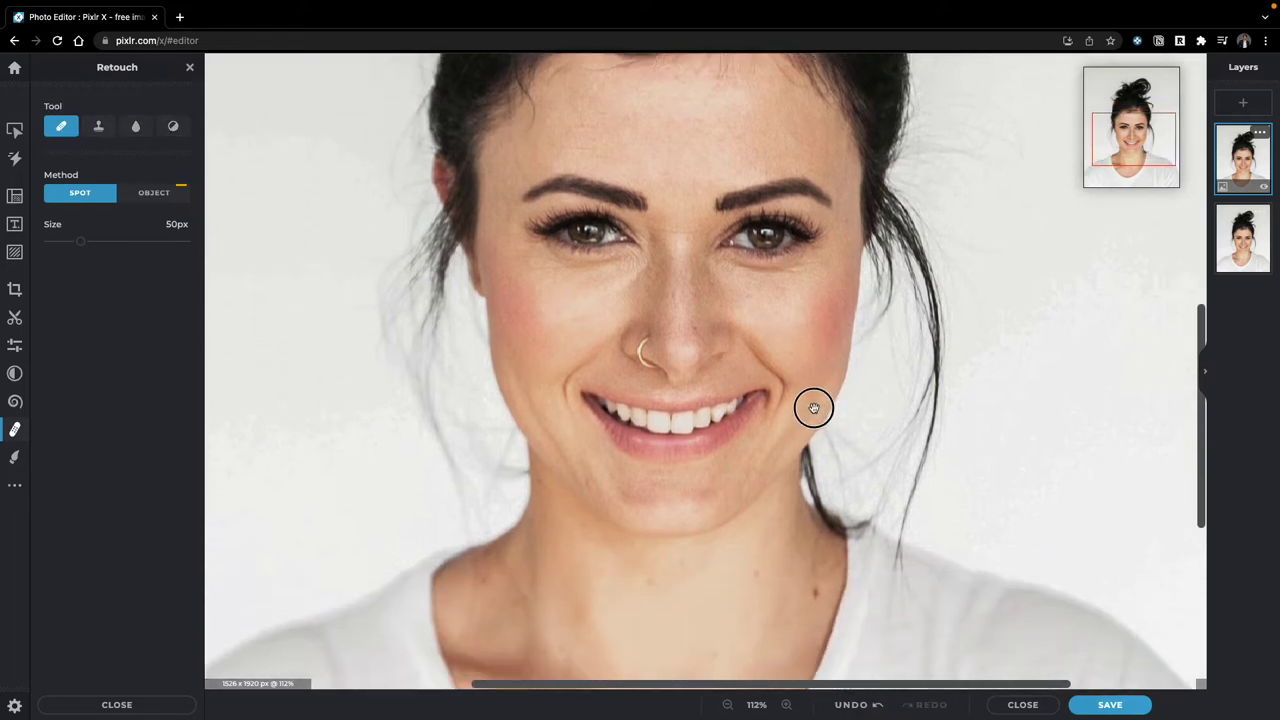
{"action": "scroll", "coordinate": [814, 380], "scroll_direction": "down", "scroll_amount": 1}
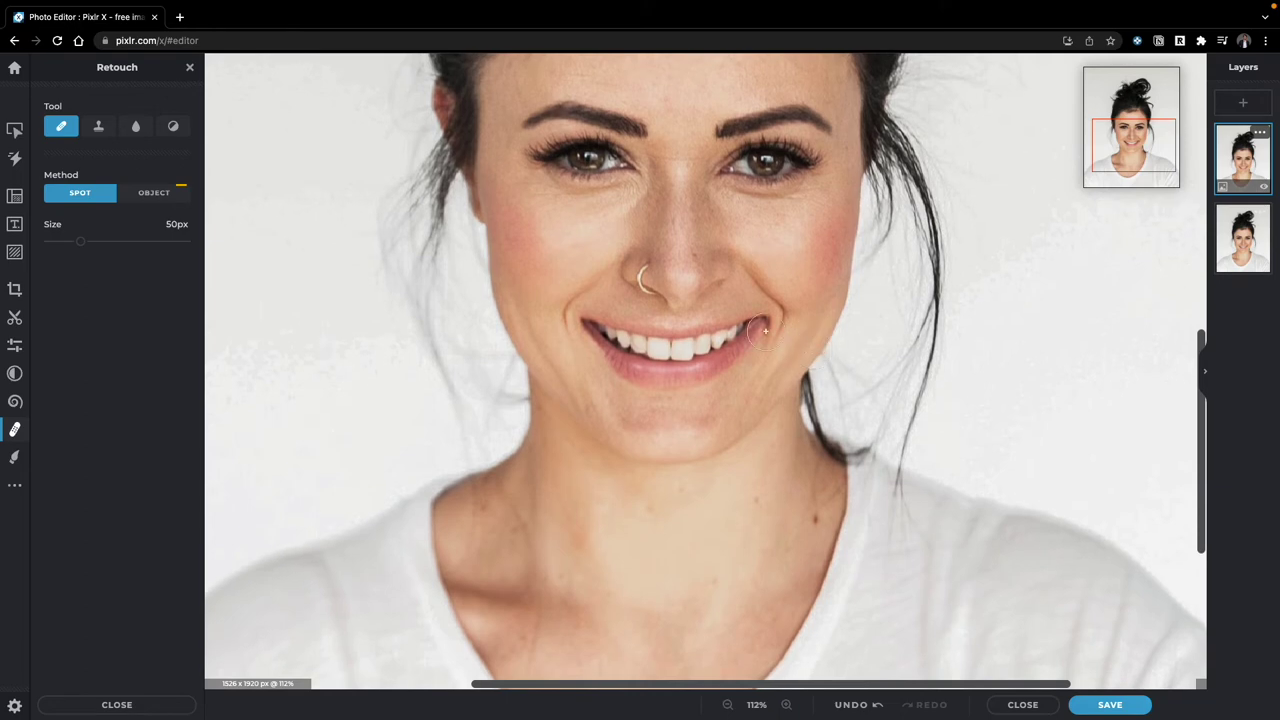
{"action": "scroll", "coordinate": [772, 490], "scroll_direction": "down", "scroll_amount": 1}
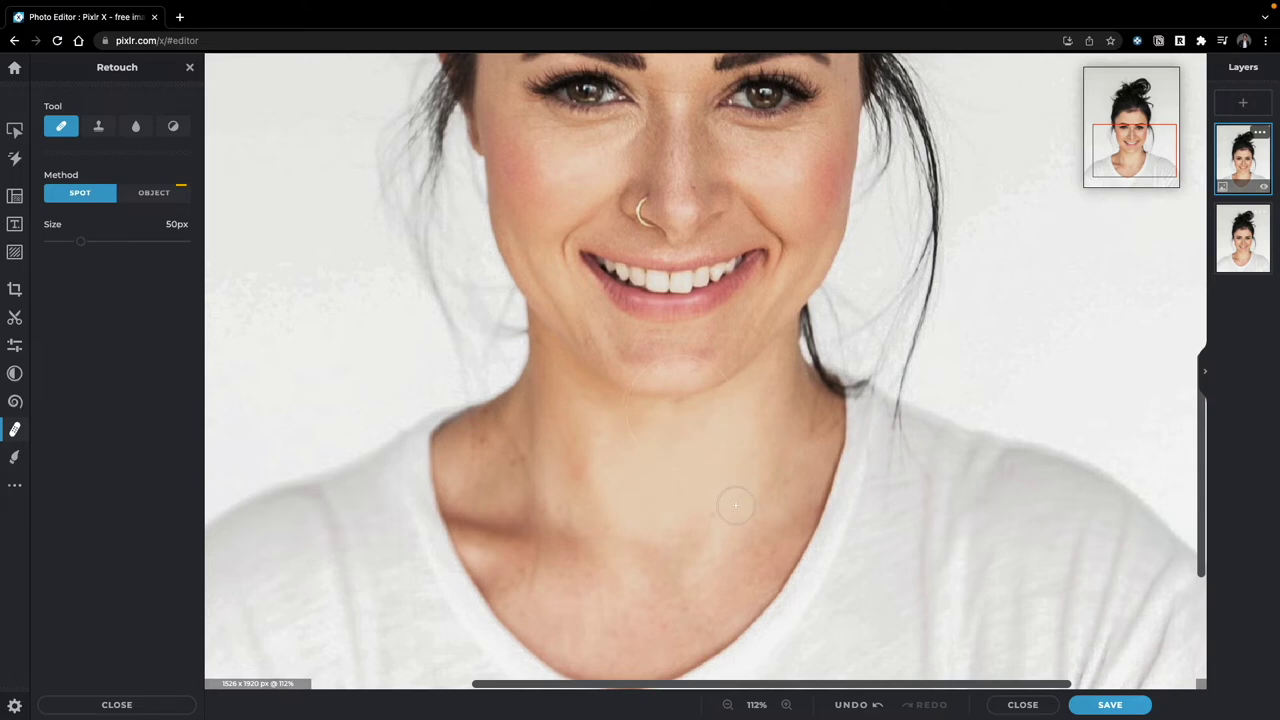
{"action": "key", "text": "ctrl+z"}
{"action": "left_click_drag", "start_coordinate": [80, 241], "coordinate": [60, 241]}
{"action": "left_click", "coordinate": [671, 414]}
{"action": "left_click", "coordinate": [645, 440]}
{"action": "left_click", "coordinate": [716, 520]}
{"action": "left_click", "coordinate": [476, 437]}
{"action": "left_click", "coordinate": [519, 466]}
Try cloning a patch of skin onto the middle of the neck with the 50 px Clone Stamp and undo the strokes.
{"action": "left_click", "coordinate": [107, 132]}
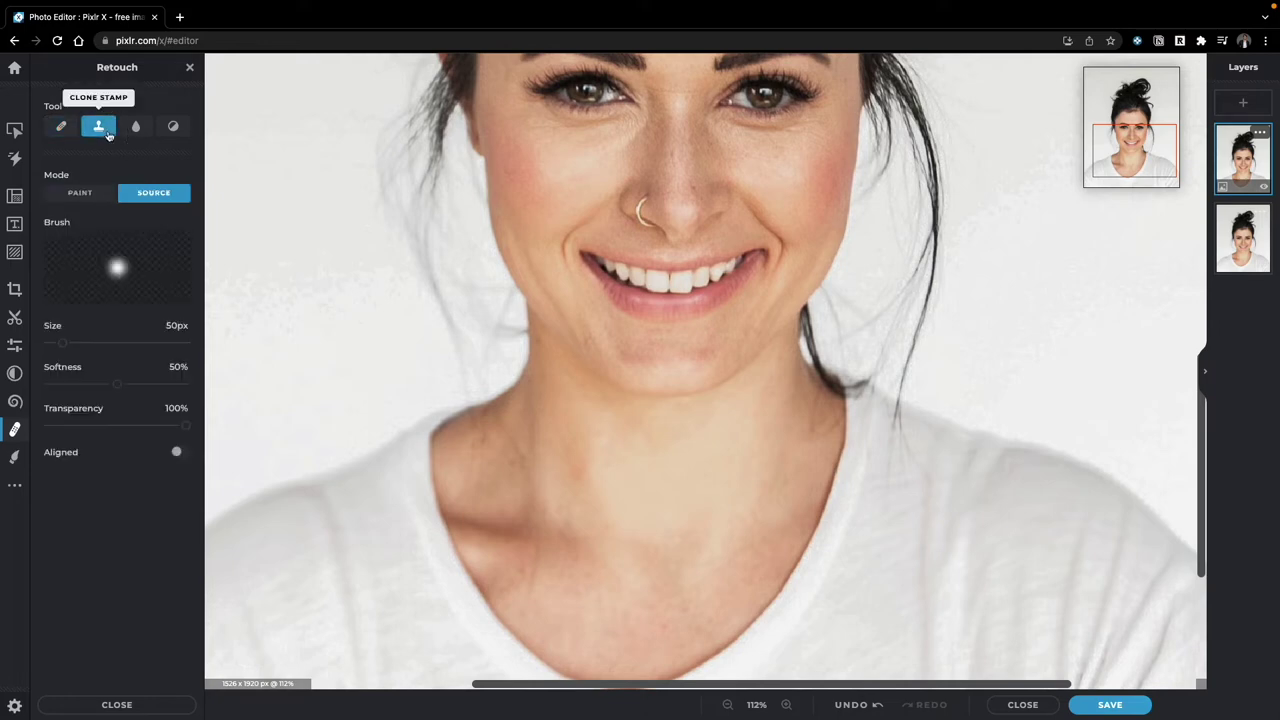
{"action": "left_click", "coordinate": [589, 468]}
{"action": "left_click", "coordinate": [611, 473]}
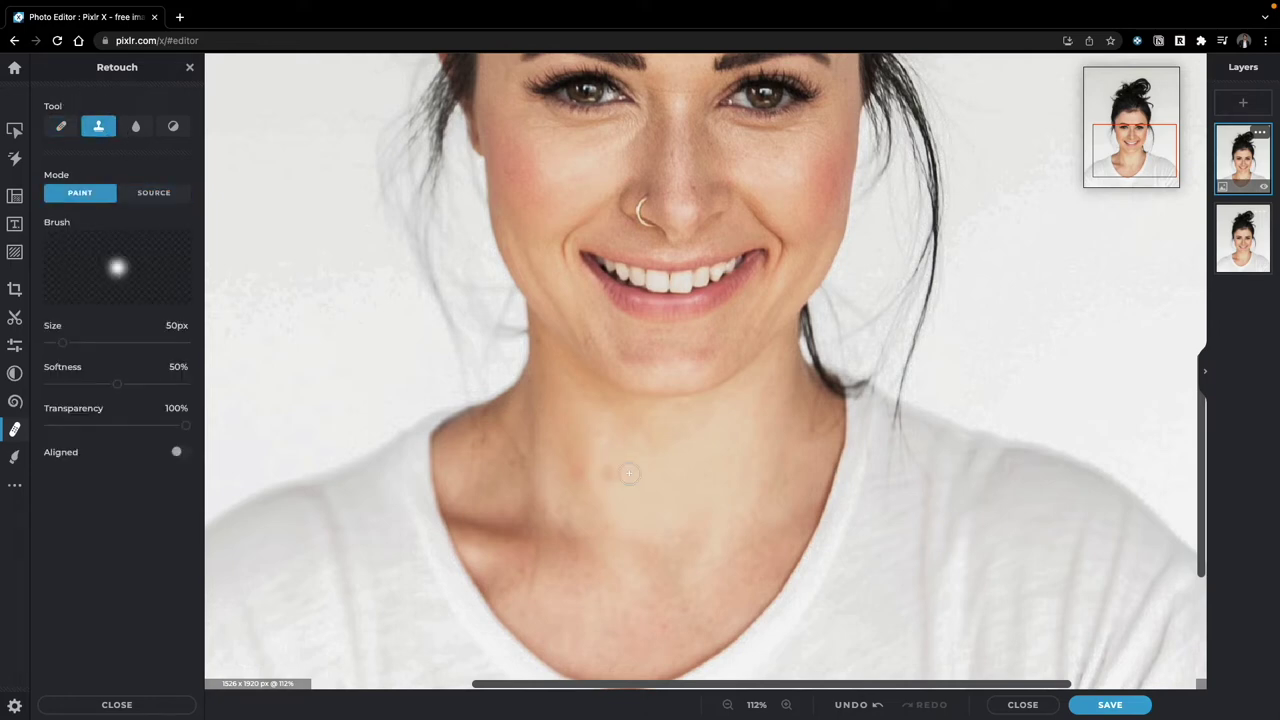
{"action": "left_click", "coordinate": [621, 489]}
{"action": "key", "text": "ctrl+z"}
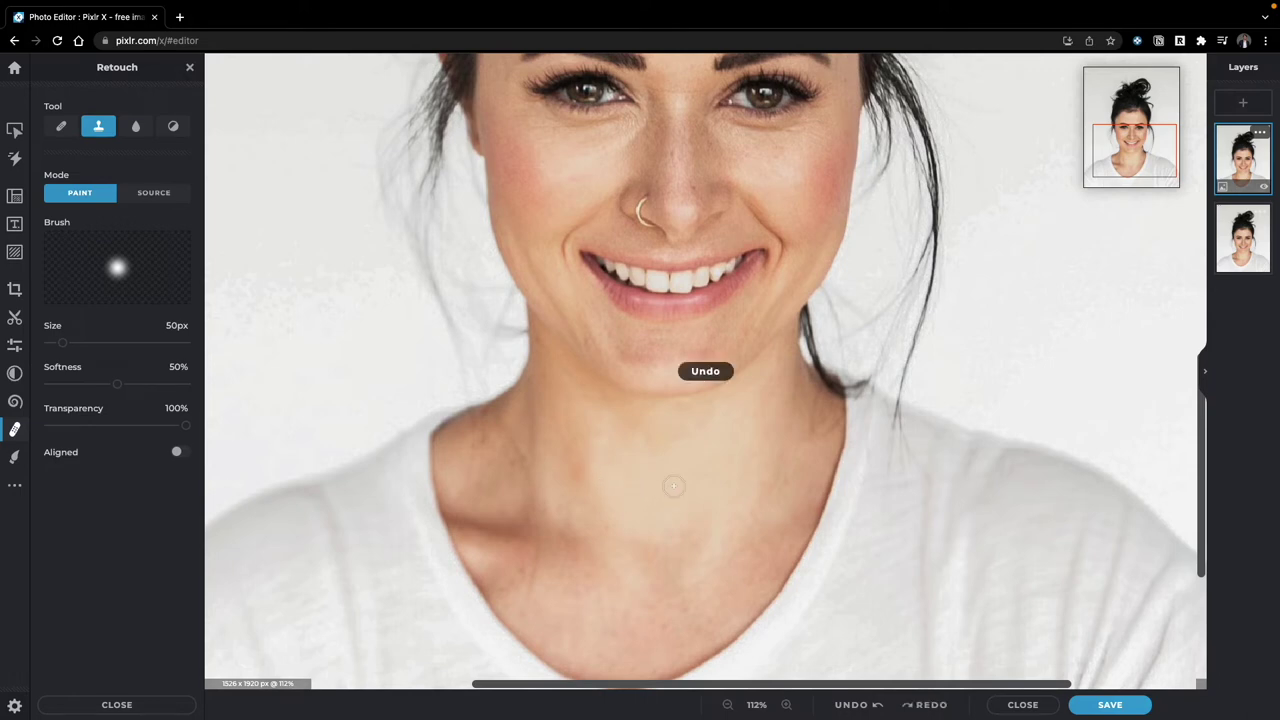
Sharpen both eyes with the Sharpen / Blur tool at 100 px and strength 40, and compare the result with the original layer.
{"action": "left_click", "coordinate": [136, 127]}
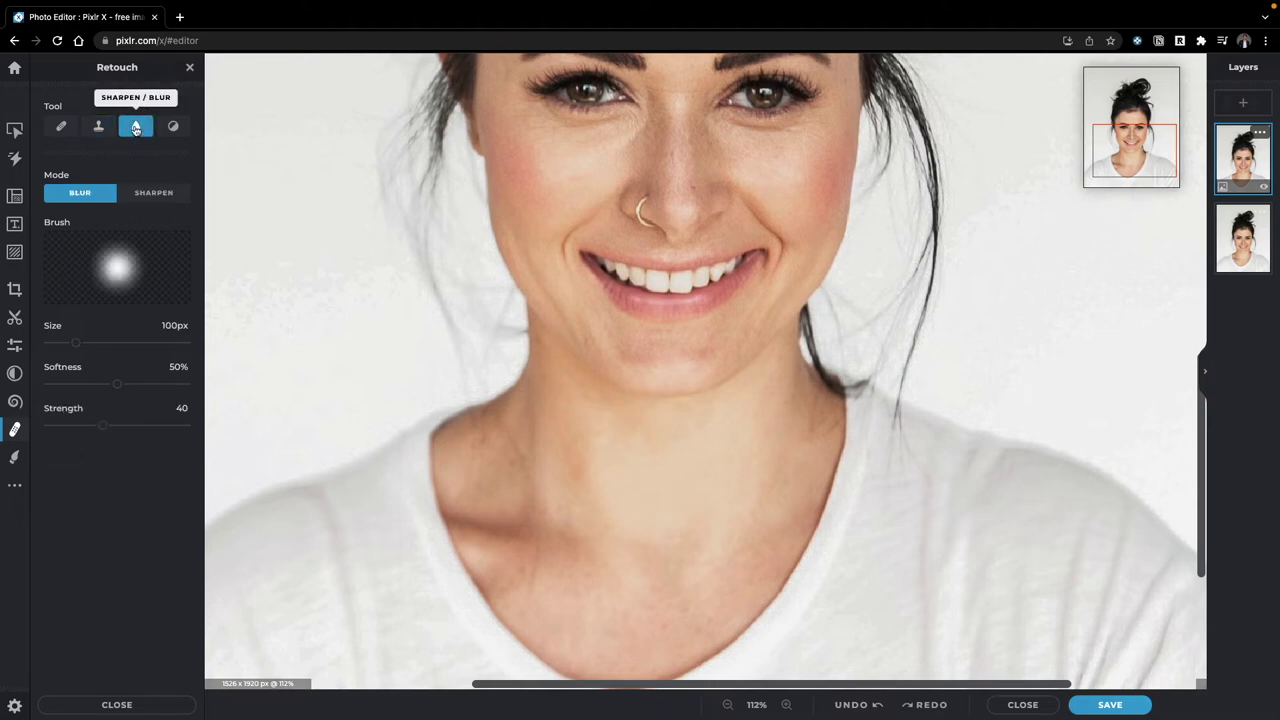
{"action": "left_click", "coordinate": [150, 195]}
{"action": "scroll", "coordinate": [500, 343], "scroll_direction": "up", "scroll_amount": 3}
{"action": "scroll", "coordinate": [650, 277], "scroll_direction": "down", "scroll_amount": 5}
{"action": "scroll", "coordinate": [691, 329], "scroll_direction": "up", "scroll_amount": 5}
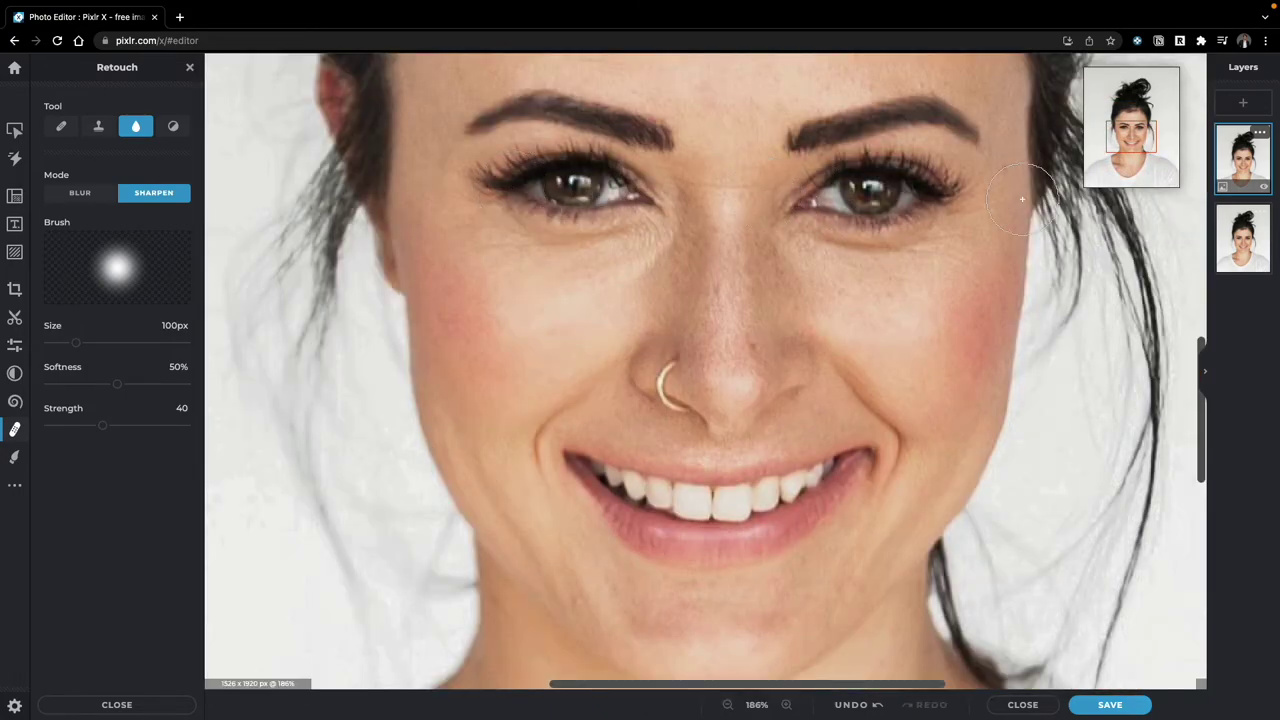
{"action": "left_click", "coordinate": [1266, 188]}
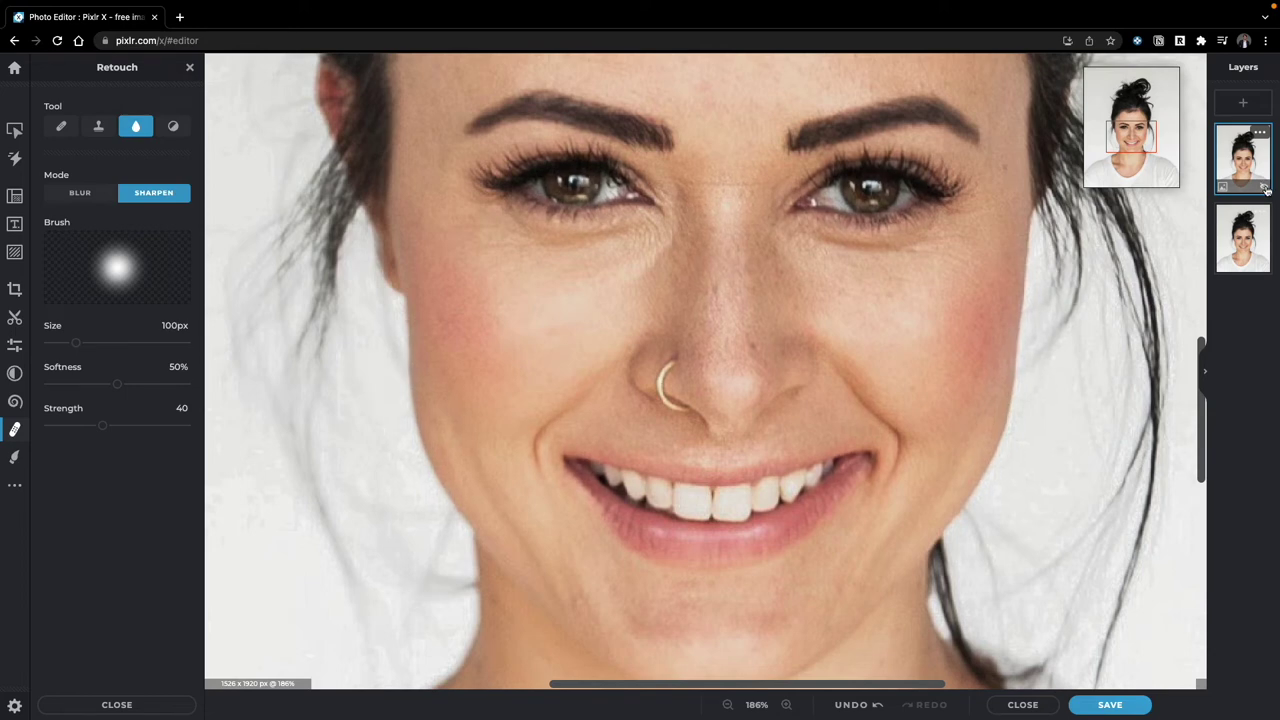
{"action": "left_click", "coordinate": [1266, 188]}
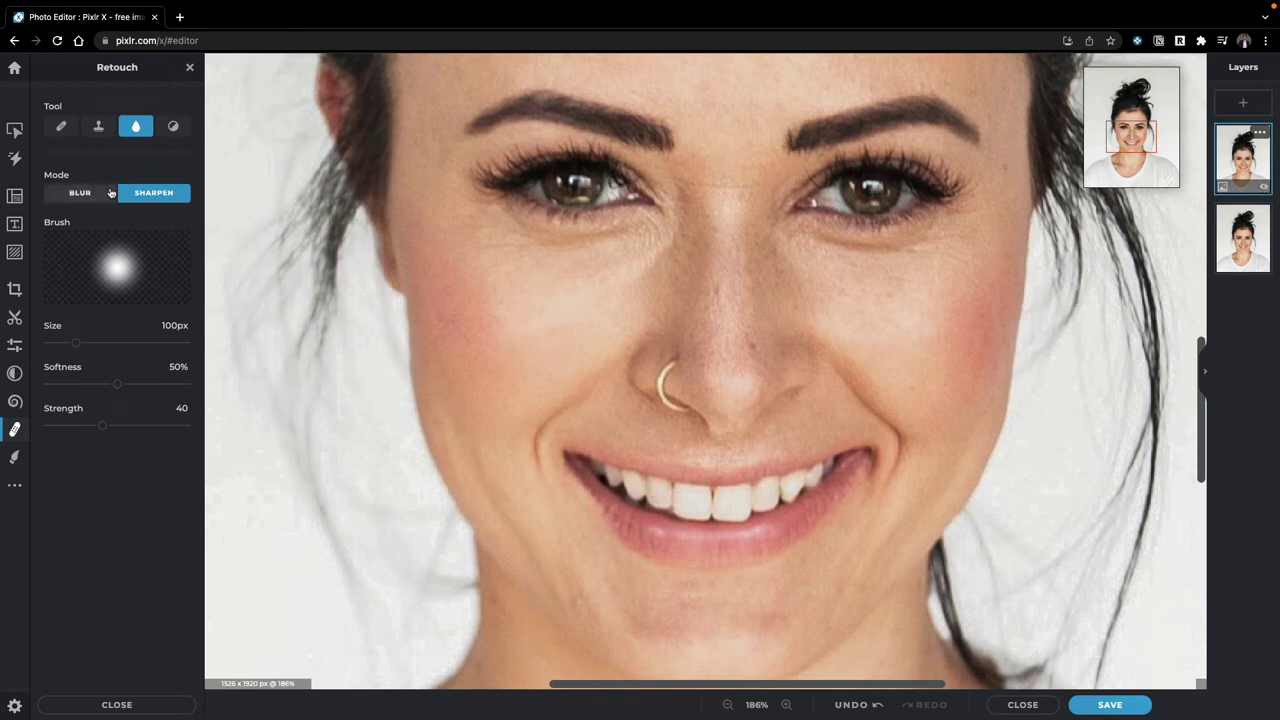
Switch the Sharpen / Blur tool to Blur mode and set its brush size to 279 px.
{"action": "left_click", "coordinate": [100, 195]}
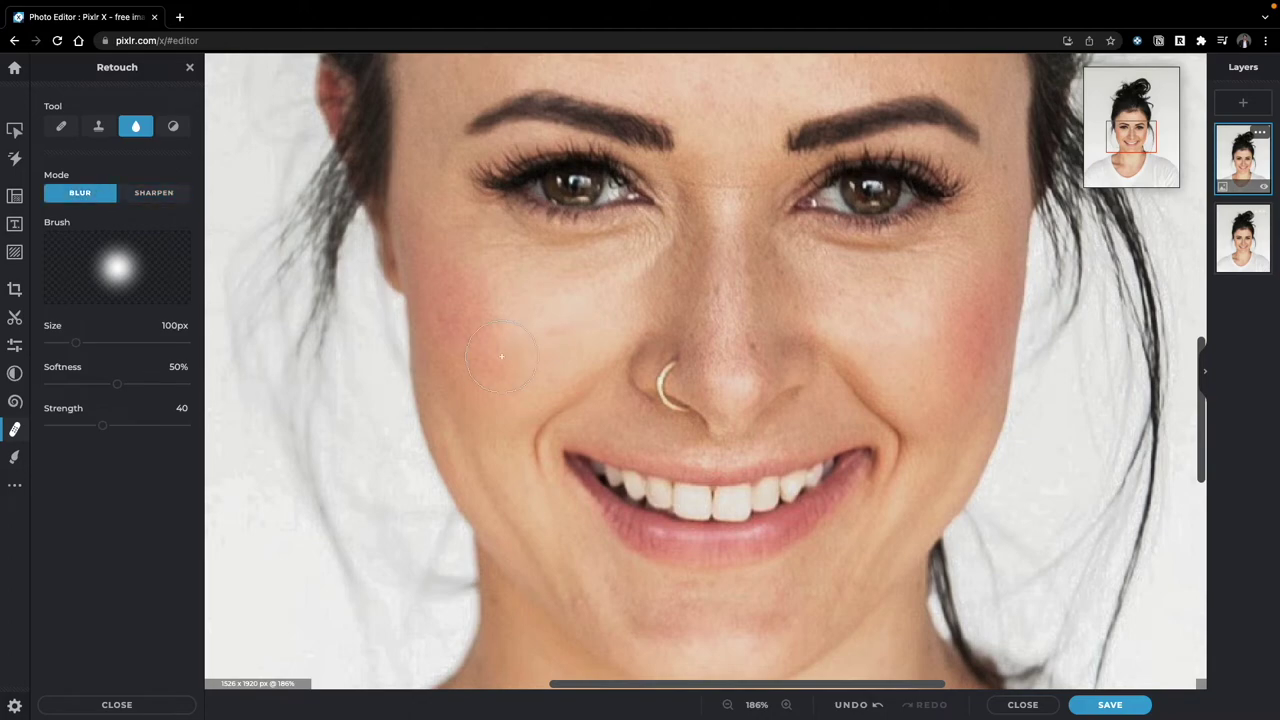
{"action": "scroll", "coordinate": [450, 282], "scroll_direction": "down", "scroll_amount": 5}
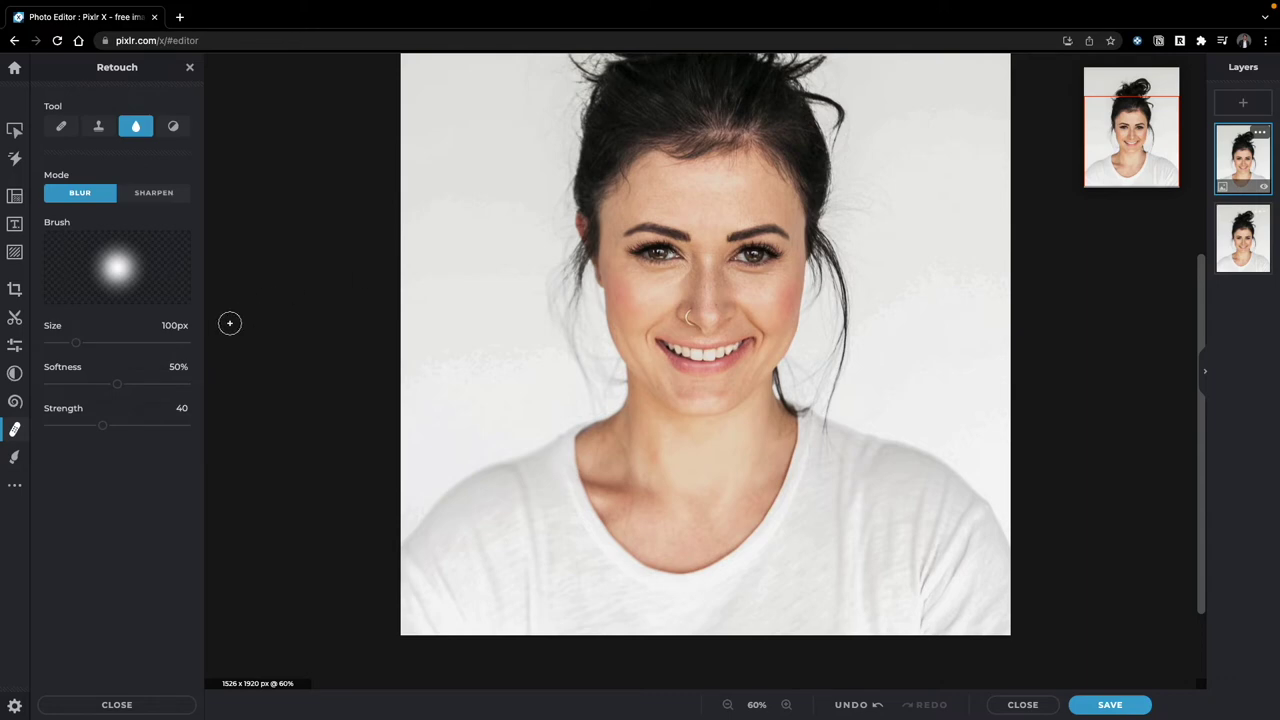
{"action": "left_click_drag", "start_coordinate": [75, 342], "coordinate": [124, 343]}
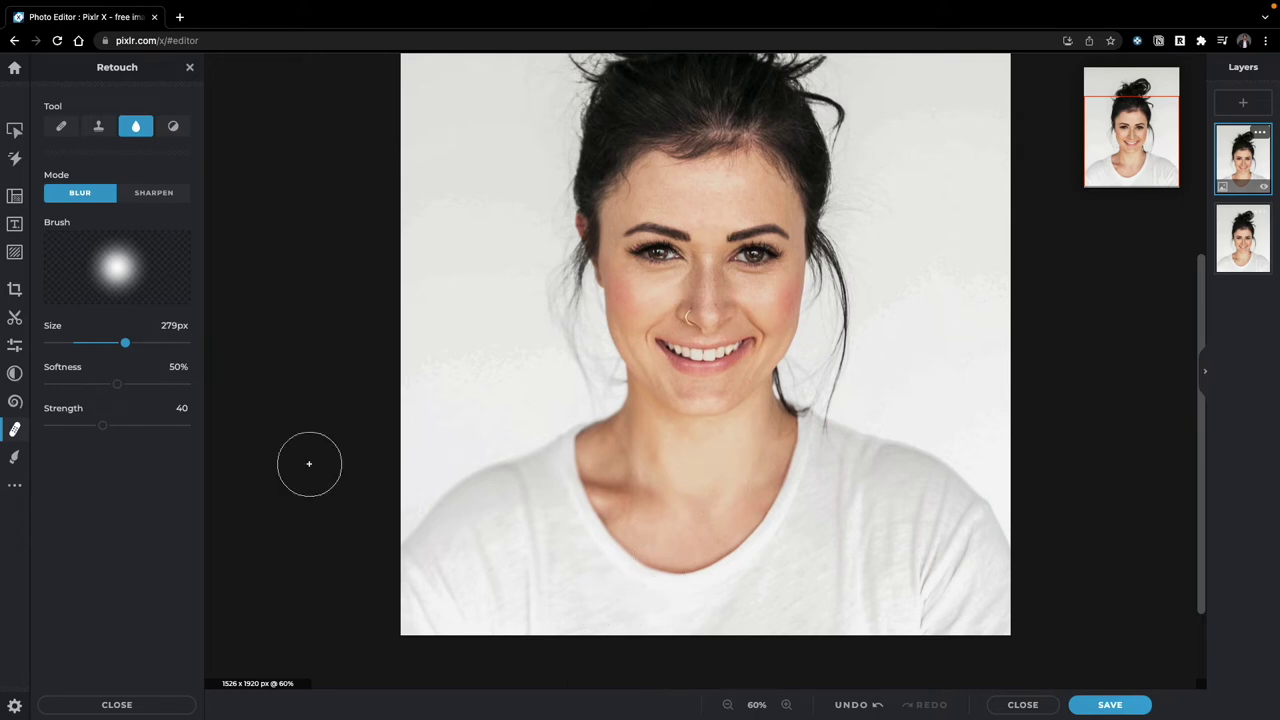
Lighten the shadows between the inner eye corners and the nose bridge with a 50 px Lighten brush in the Mid range at strength 3.
{"action": "left_click", "coordinate": [173, 127]}
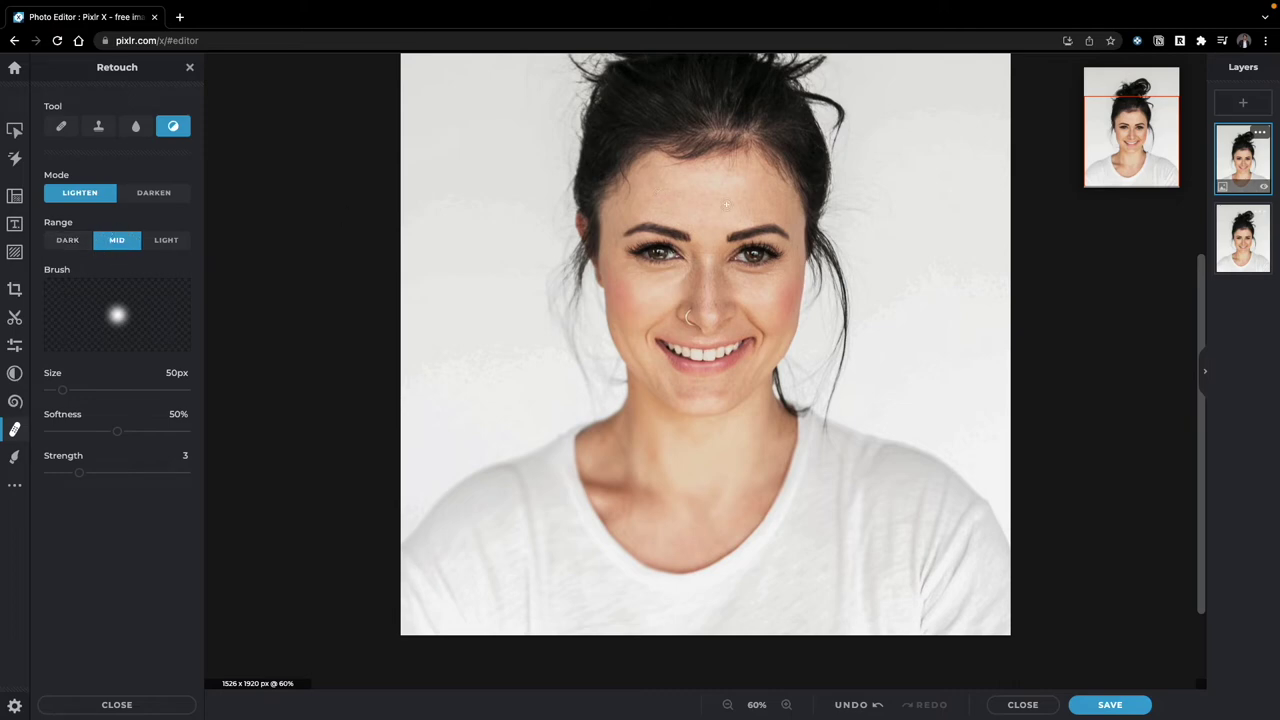
{"action": "left_click", "coordinate": [167, 245]}
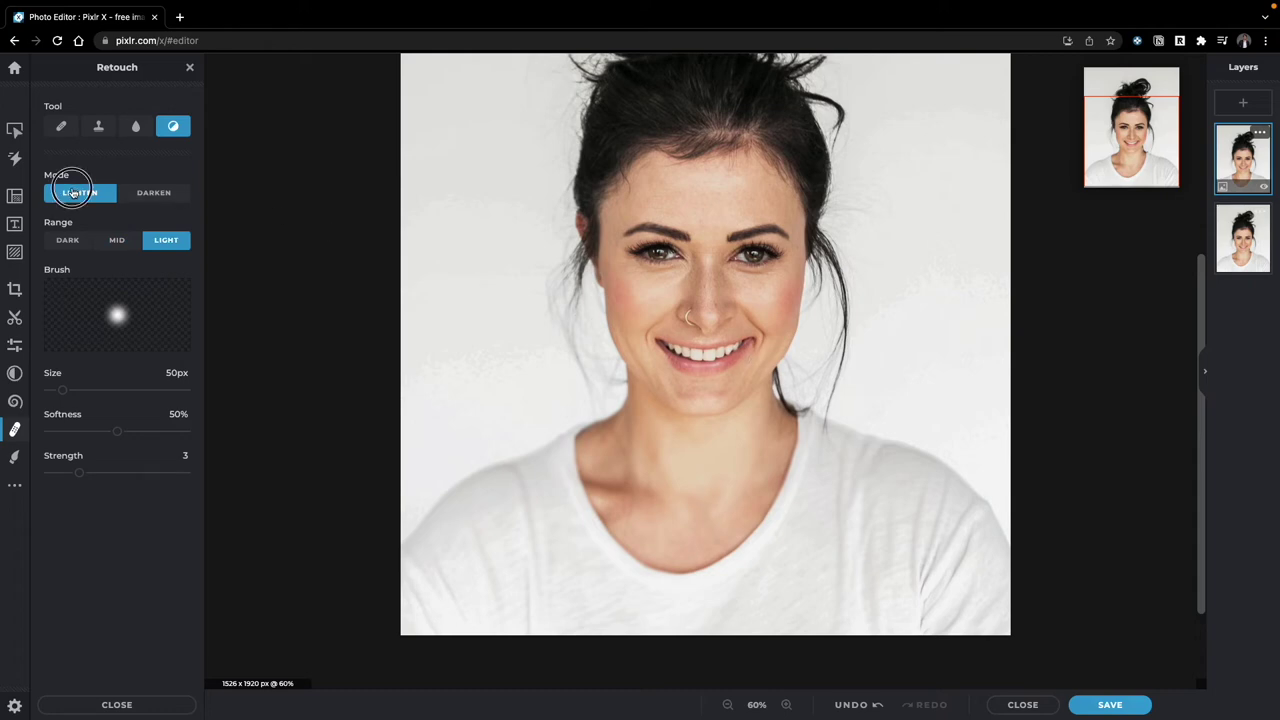
{"action": "scroll", "coordinate": [765, 246], "scroll_direction": "up", "scroll_amount": 5}
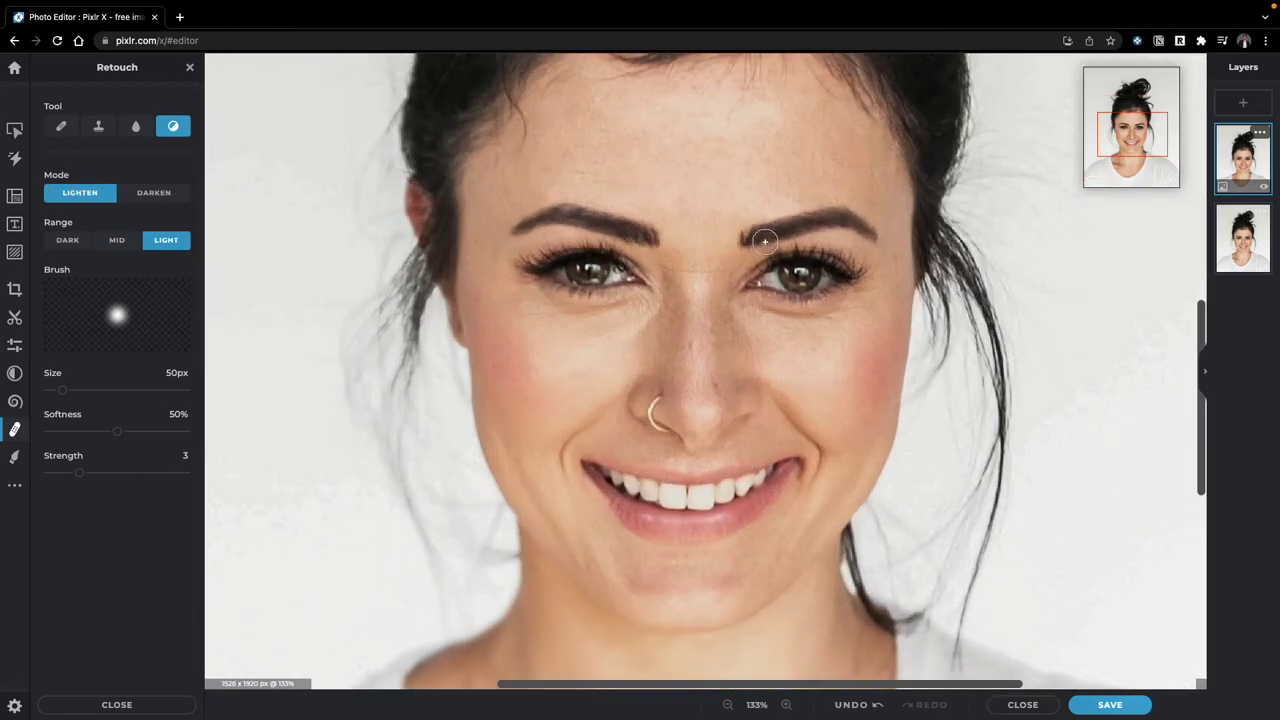
{"action": "left_click", "coordinate": [116, 240]}
{"action": "mouse_move", "coordinate": [642, 291]}
{"action": "left_mouse_down"}
{"action": "mouse_move", "coordinate": [571, 300]}
{"action": "mouse_move", "coordinate": [534, 289]}
{"action": "mouse_move", "coordinate": [648, 299]}
{"action": "mouse_move", "coordinate": [649, 317]}
{"action": "mouse_move", "coordinate": [743, 309]}
{"action": "mouse_move", "coordinate": [733, 325]}
{"action": "left_mouse_up"}
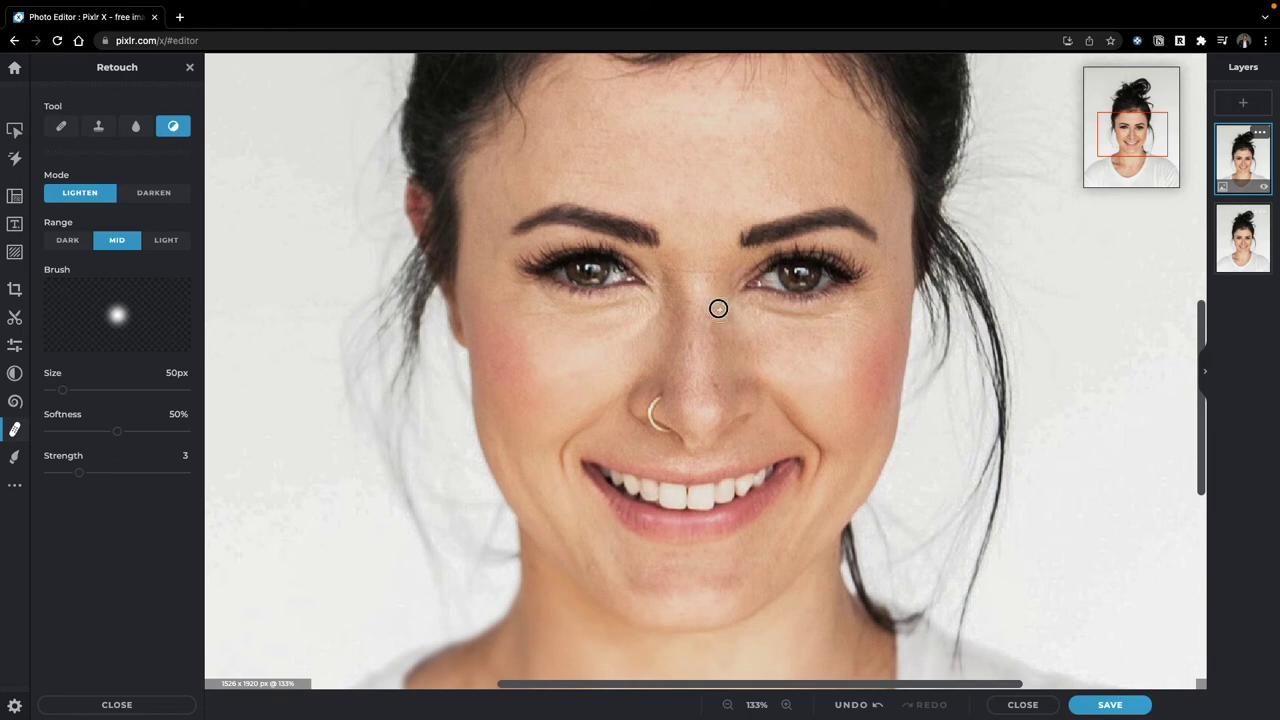
Compare the lightened eye area with the original by hiding and showing the duplicate layer, and inspect the whole face.
{"action": "left_click", "coordinate": [1263, 188]}
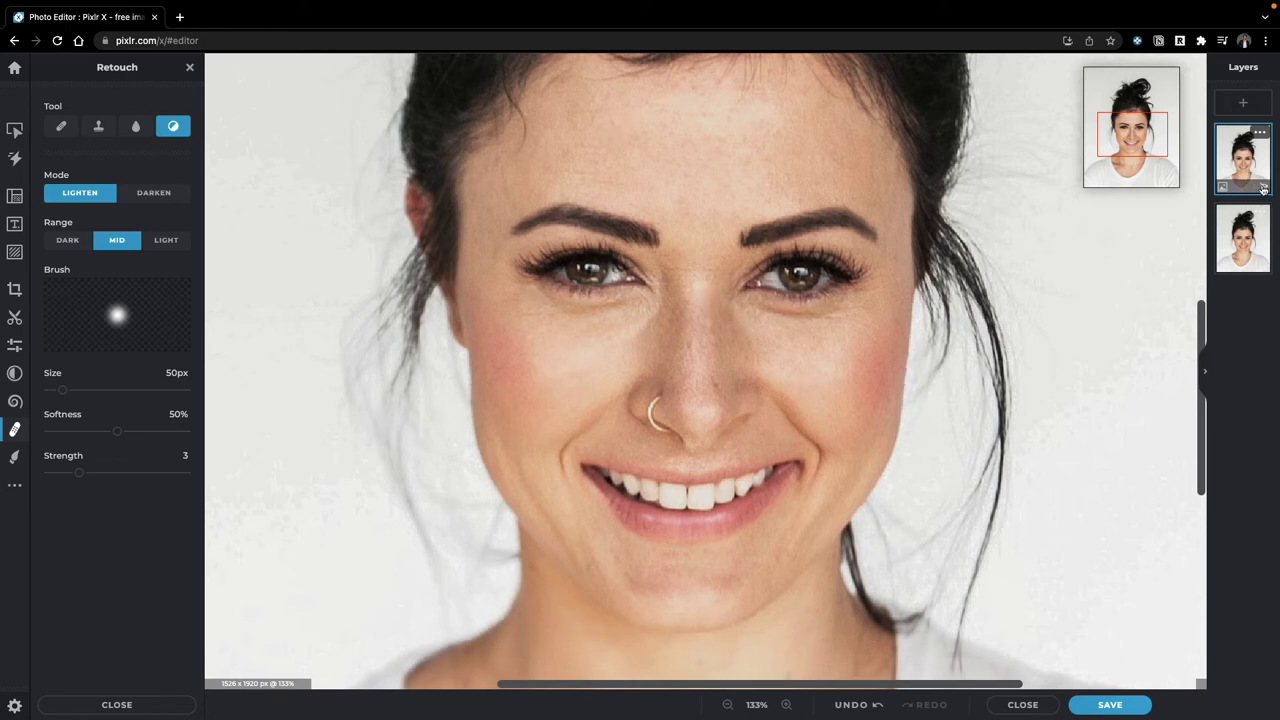
{"action": "left_click", "coordinate": [1263, 188]}
{"action": "scroll", "coordinate": [712, 404], "scroll_direction": "down", "scroll_amount": 5}
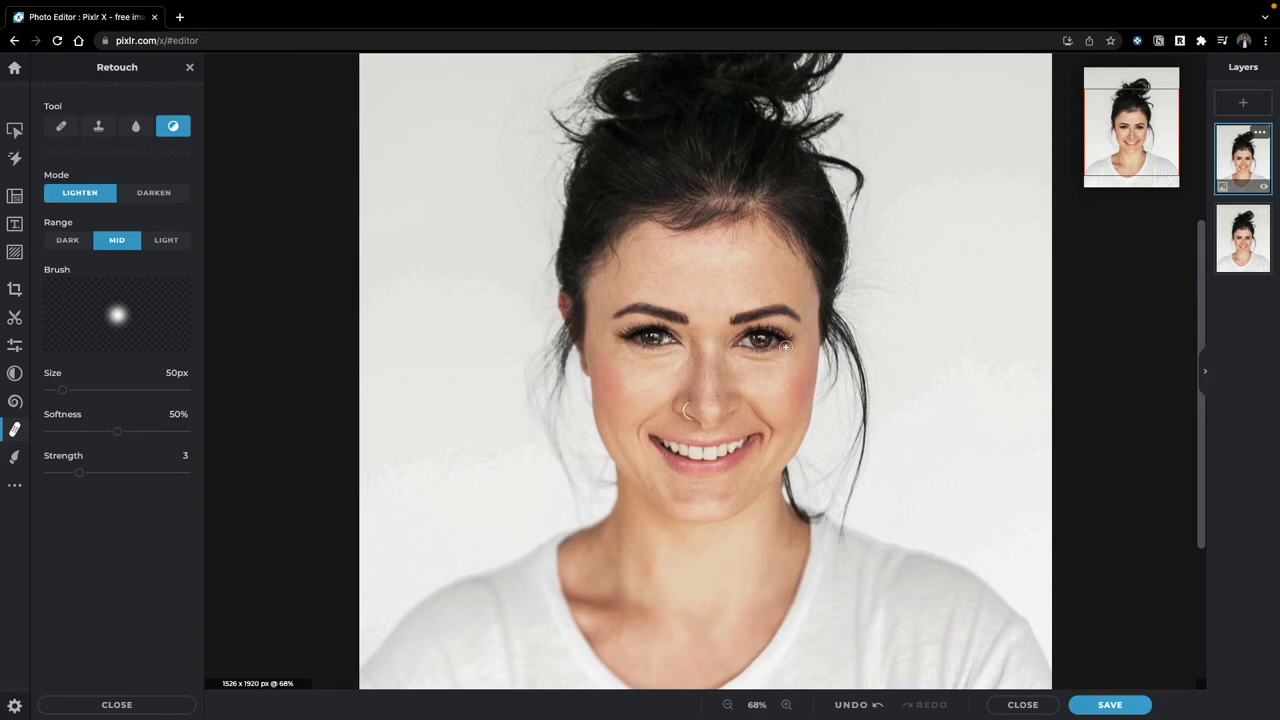
{"action": "scroll", "coordinate": [785, 346], "scroll_direction": "up", "scroll_amount": 4}
{"action": "scroll", "coordinate": [786, 352], "scroll_direction": "down", "scroll_amount": 4}
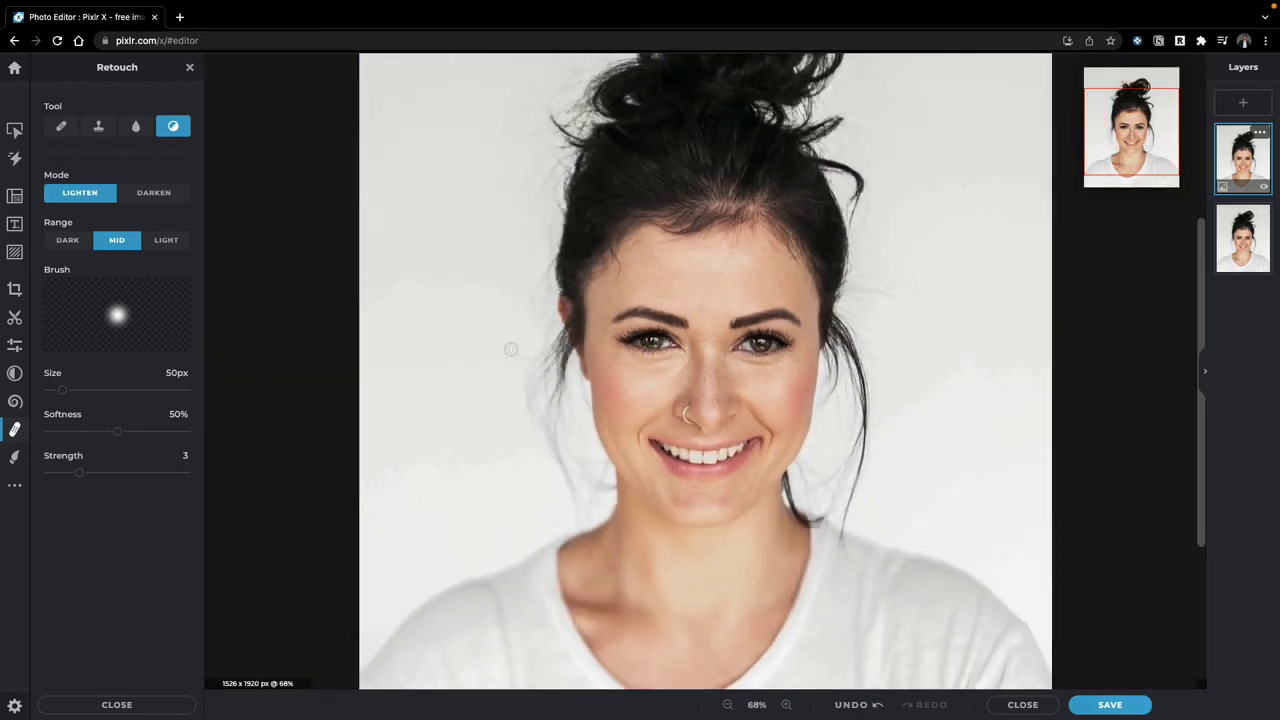
Darken the hair on top of the head with a 155 px Darken brush limited to the Dark range.
{"action": "left_click", "coordinate": [155, 194]}
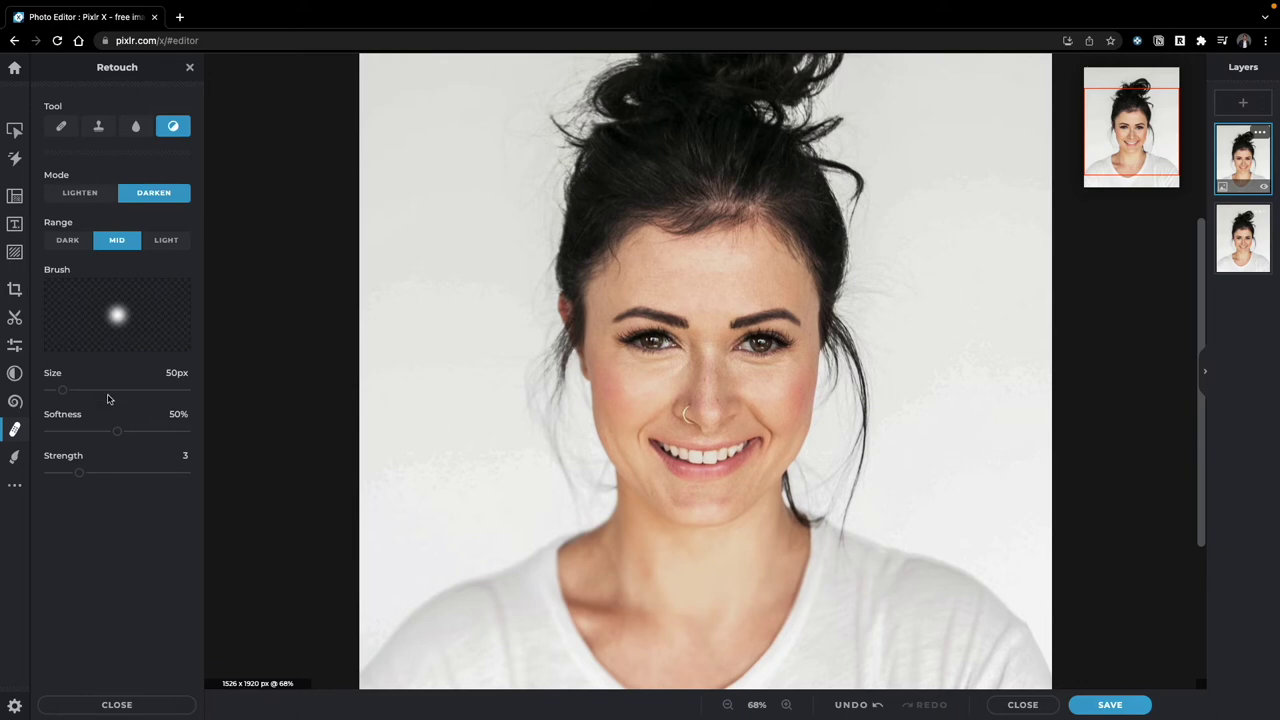
{"action": "left_click_drag", "start_coordinate": [62, 390], "coordinate": [91, 390]}
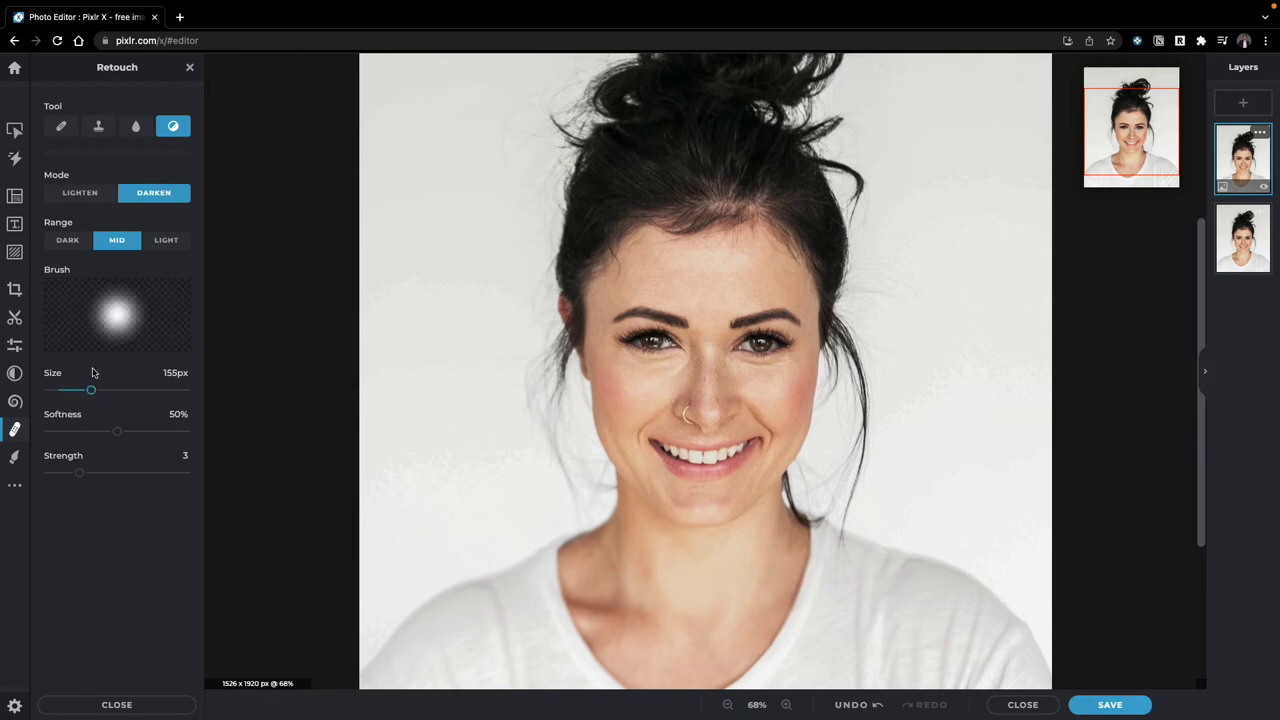
{"action": "left_click", "coordinate": [70, 241]}
{"action": "mouse_move", "coordinate": [651, 189]}
{"action": "left_mouse_down"}
{"action": "mouse_move", "coordinate": [683, 188]}
{"action": "mouse_move", "coordinate": [626, 191]}
{"action": "mouse_move", "coordinate": [650, 183]}
{"action": "mouse_move", "coordinate": [632, 154]}
{"action": "mouse_move", "coordinate": [748, 152]}
{"action": "mouse_move", "coordinate": [726, 179]}
{"action": "mouse_move", "coordinate": [769, 191]}
{"action": "mouse_move", "coordinate": [840, 253]}
{"action": "mouse_move", "coordinate": [751, 163]}
{"action": "left_mouse_up"}
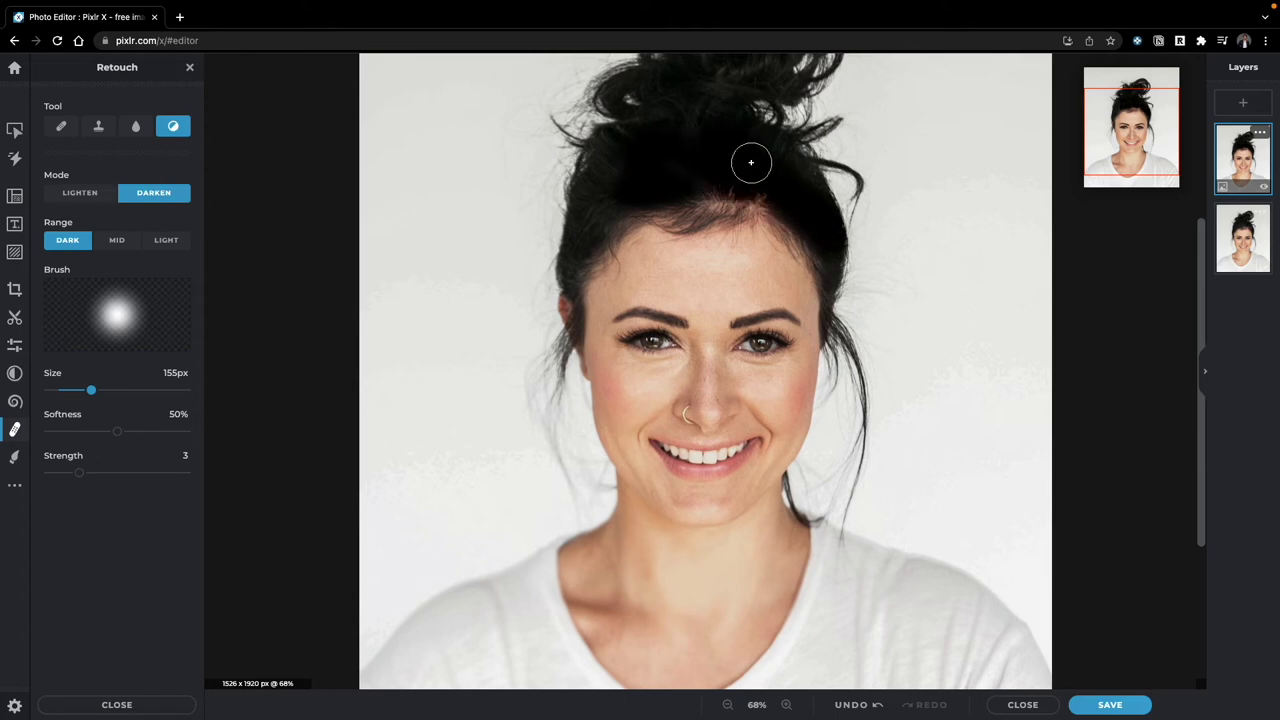
Undo the last hair darkening and darken the top hair again with the strength reduced to 1.
{"action": "key", "text": "ctrl+z"}
{"action": "left_click_drag", "start_coordinate": [79, 472], "coordinate": [53, 475]}
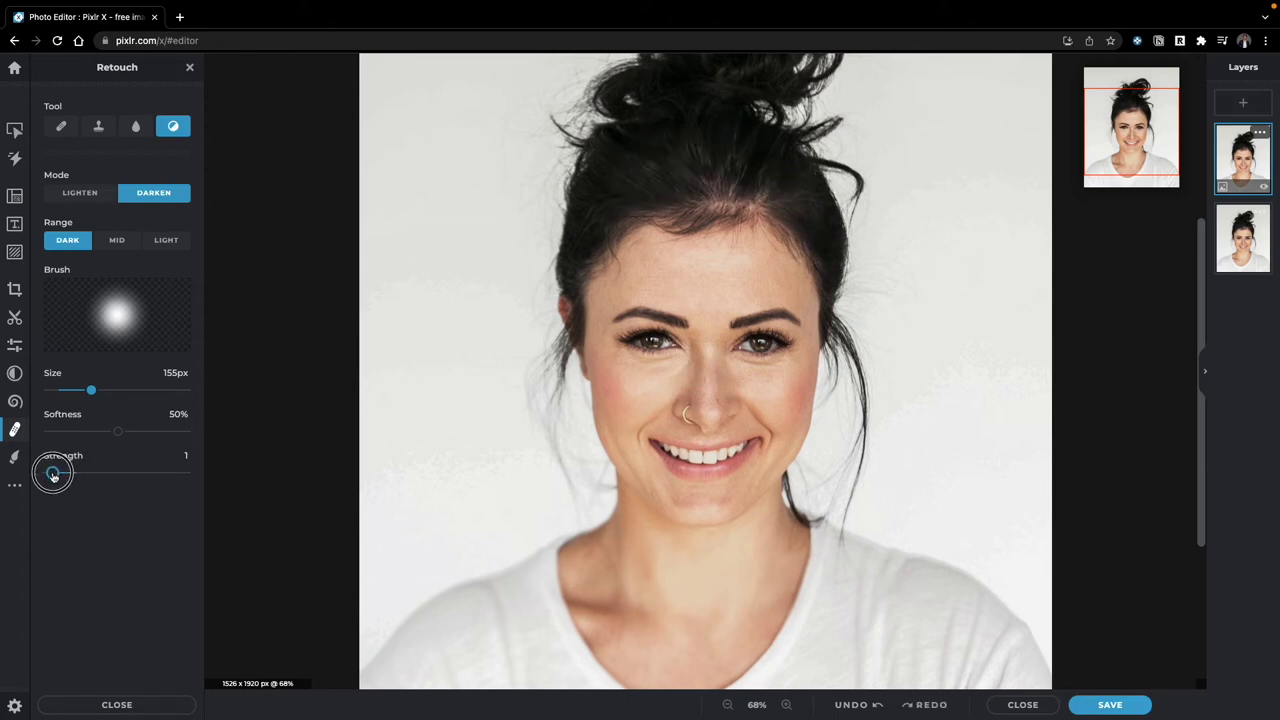
{"action": "mouse_move", "coordinate": [677, 169]}
{"action": "left_mouse_down"}
{"action": "mouse_move", "coordinate": [669, 149]}
{"action": "mouse_move", "coordinate": [711, 154]}
{"action": "mouse_move", "coordinate": [638, 172]}
{"action": "mouse_move", "coordinate": [606, 197]}
{"action": "mouse_move", "coordinate": [791, 189]}
{"action": "mouse_move", "coordinate": [820, 218]}
{"action": "left_mouse_up"}
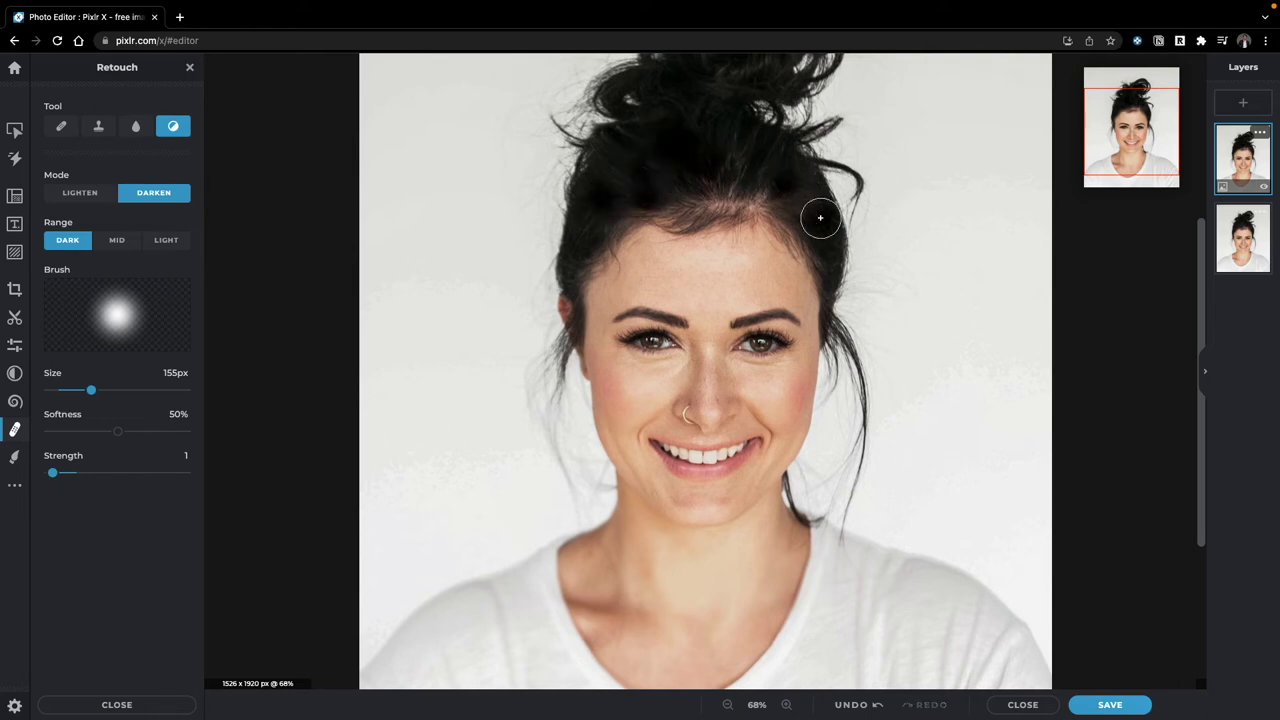
Try the white 40 px Draw brush at 20% softness across the background and face, and undo the strokes.
{"action": "left_click", "coordinate": [14, 457]}
{"action": "mouse_move", "coordinate": [440, 206]}
{"action": "left_mouse_down"}
{"action": "mouse_move", "coordinate": [493, 290]}
{"action": "mouse_move", "coordinate": [359, 451]}
{"action": "mouse_move", "coordinate": [480, 481]}
{"action": "mouse_move", "coordinate": [516, 418]}
{"action": "mouse_move", "coordinate": [464, 459]}
{"action": "mouse_move", "coordinate": [548, 456]}
{"action": "left_mouse_up"}
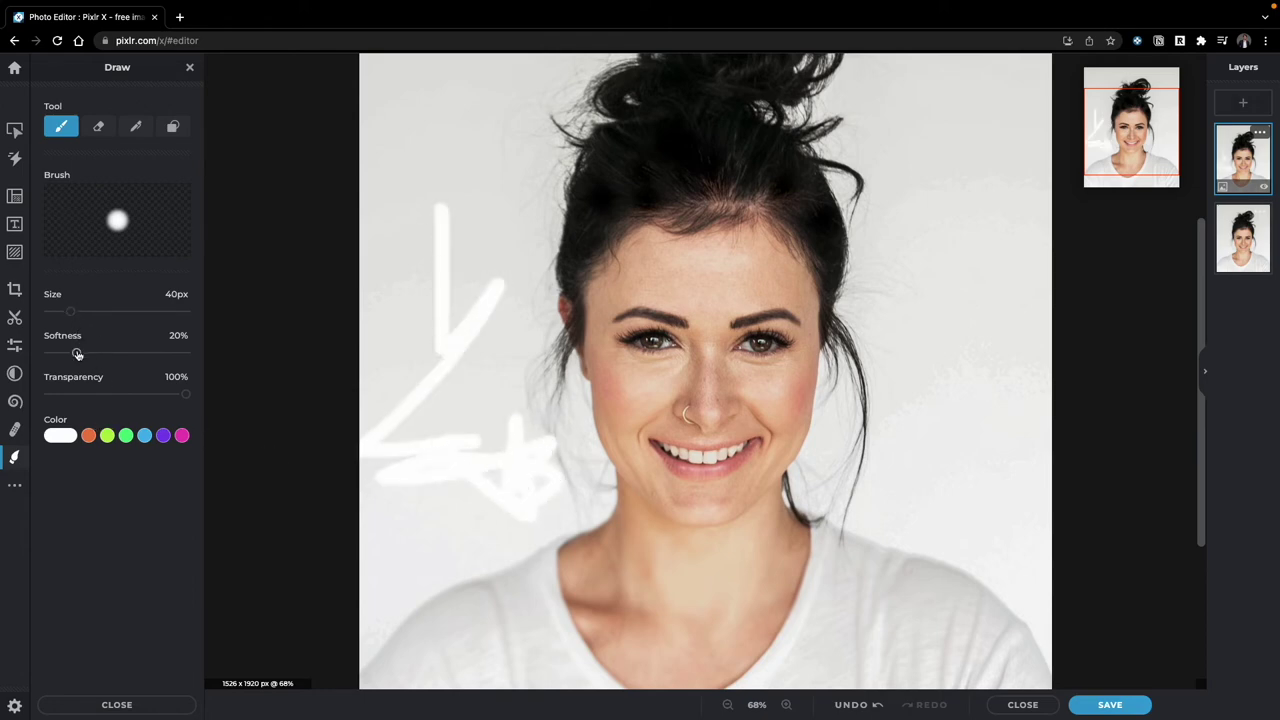
{"action": "mouse_move", "coordinate": [520, 270]}
{"action": "left_mouse_down"}
{"action": "mouse_move", "coordinate": [529, 397]}
{"action": "mouse_move", "coordinate": [593, 247]}
{"action": "left_mouse_up"}
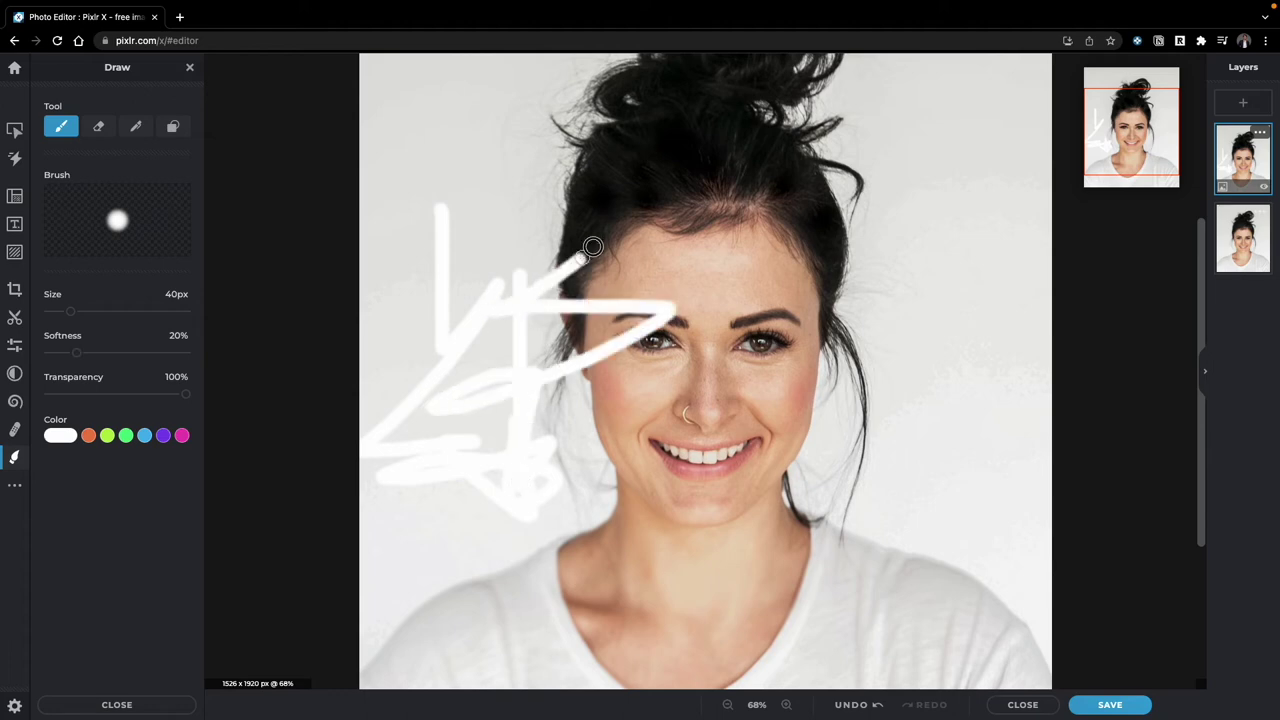
{"action": "key", "text": "ctrl+z"}
Preview the Glitch presets GL1, GL2 and GL3 on the portrait and settle on GL4.
{"action": "mouse_move", "coordinate": [10, 485]}
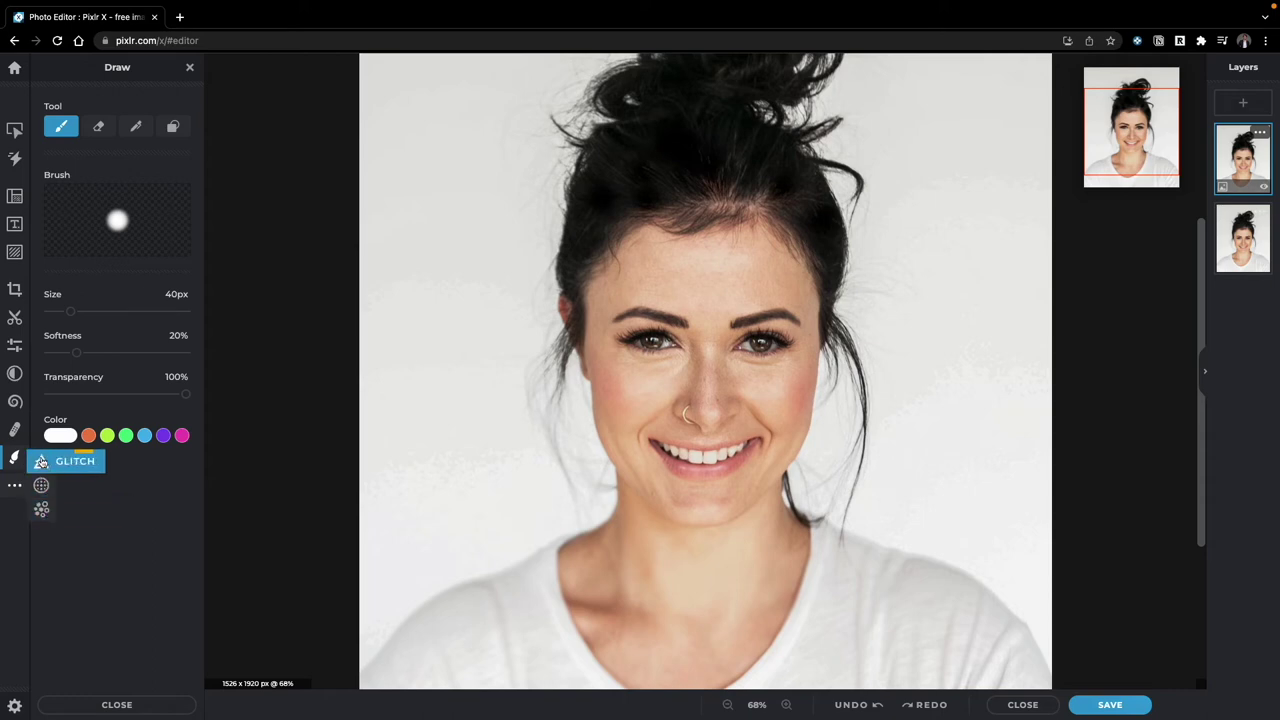
{"action": "left_click", "coordinate": [40, 461]}
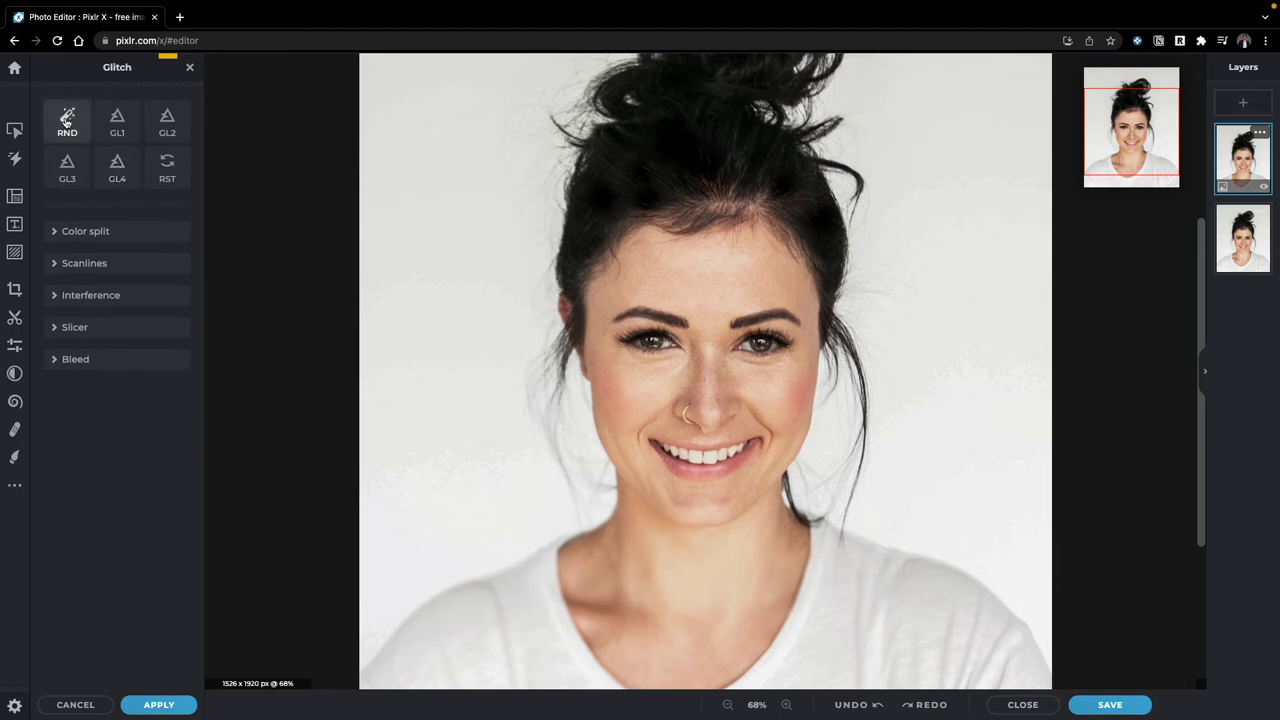
{"action": "left_click", "coordinate": [117, 165]}
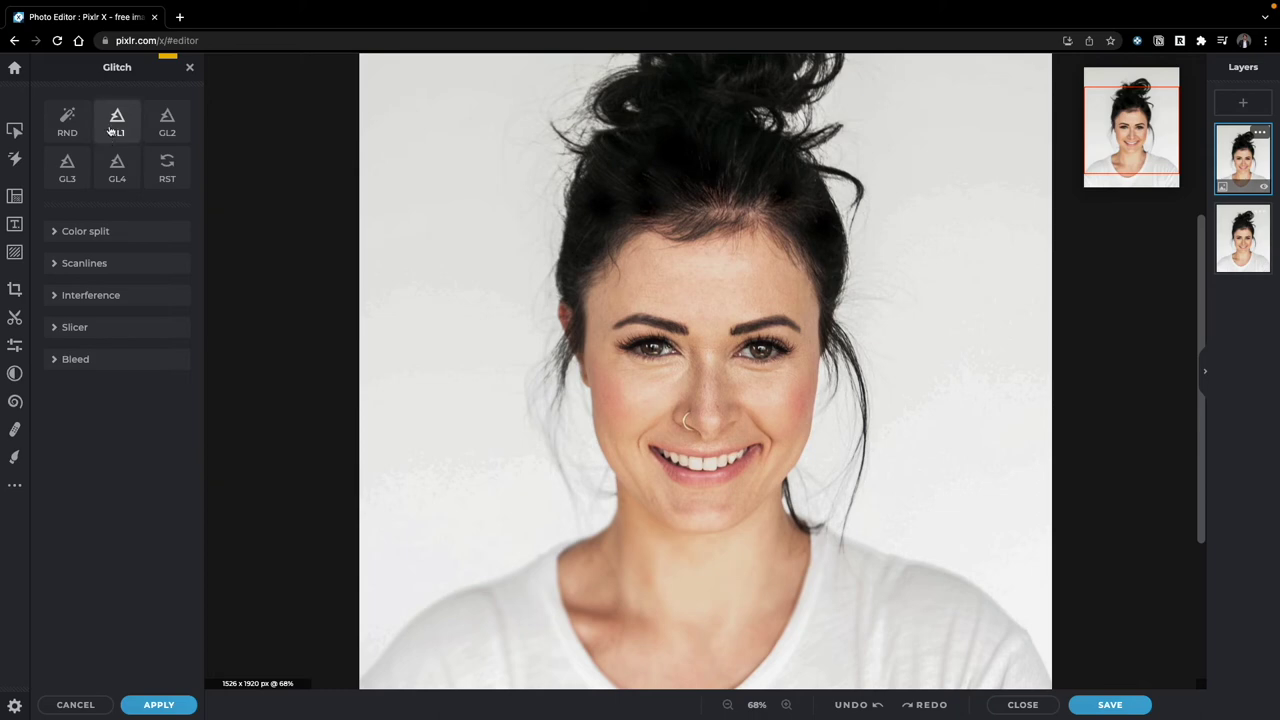
{"action": "left_click", "coordinate": [111, 125]}
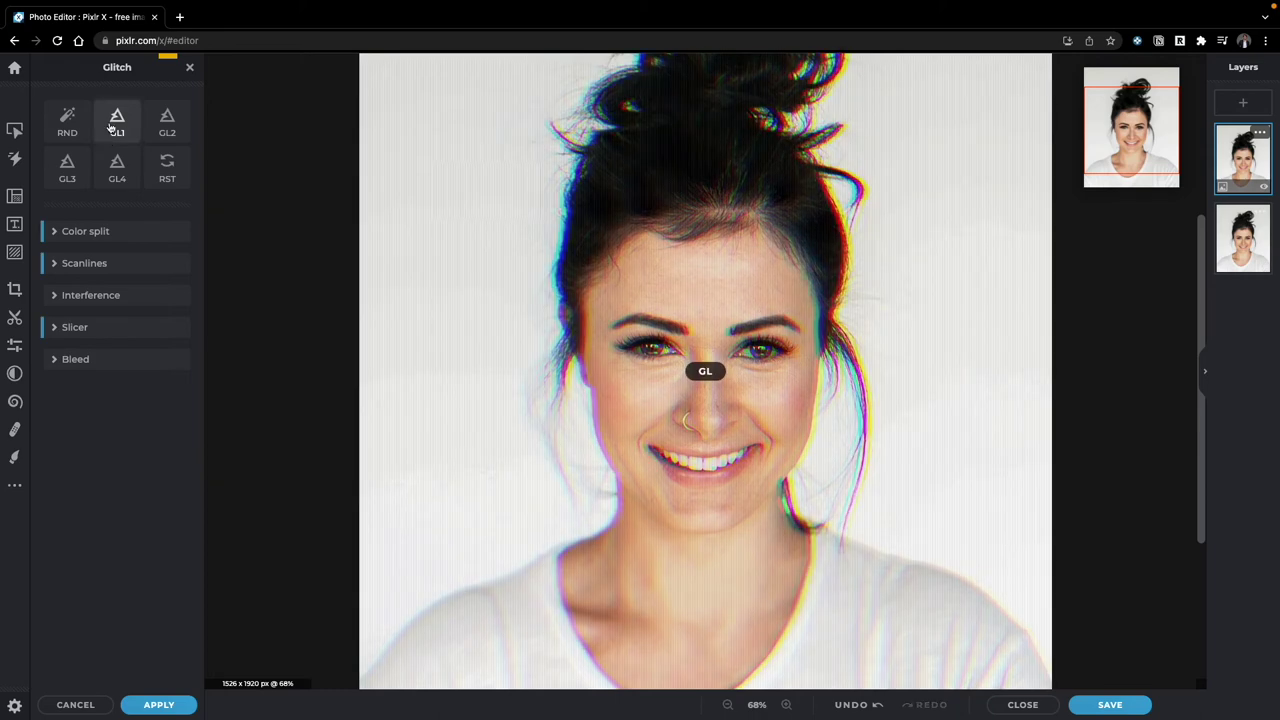
{"action": "left_click", "coordinate": [162, 128]}
{"action": "left_click", "coordinate": [67, 165]}
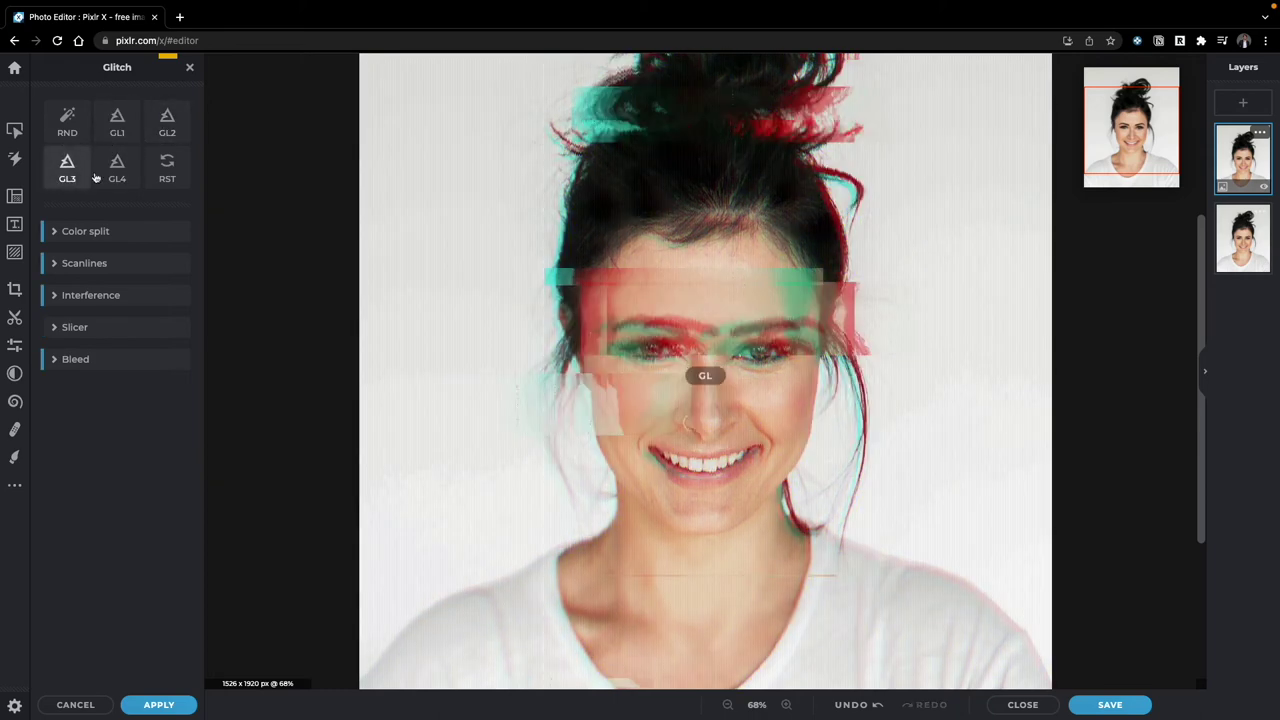
{"action": "left_click", "coordinate": [117, 170]}
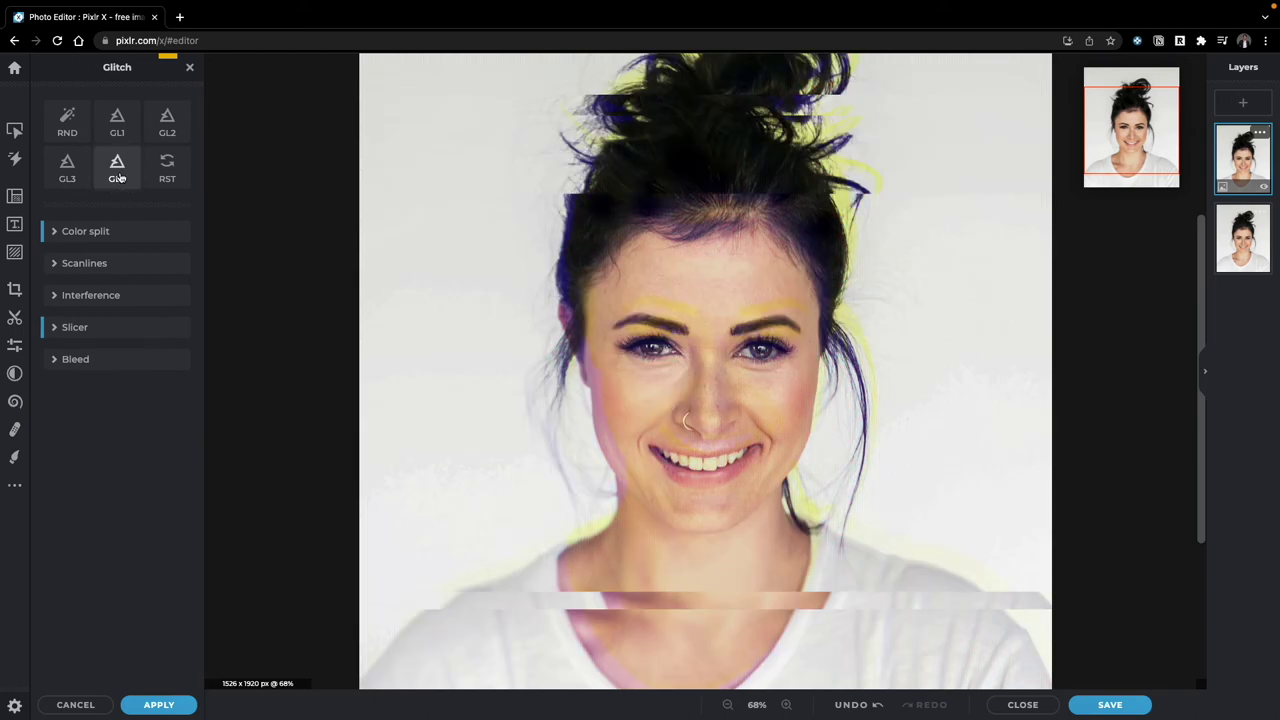
Review the Color split, Scanlines and Interference settings, compare preset GL1 with GL4, and keep GL4 when switching to Focus.
{"action": "left_click", "coordinate": [58, 231]}
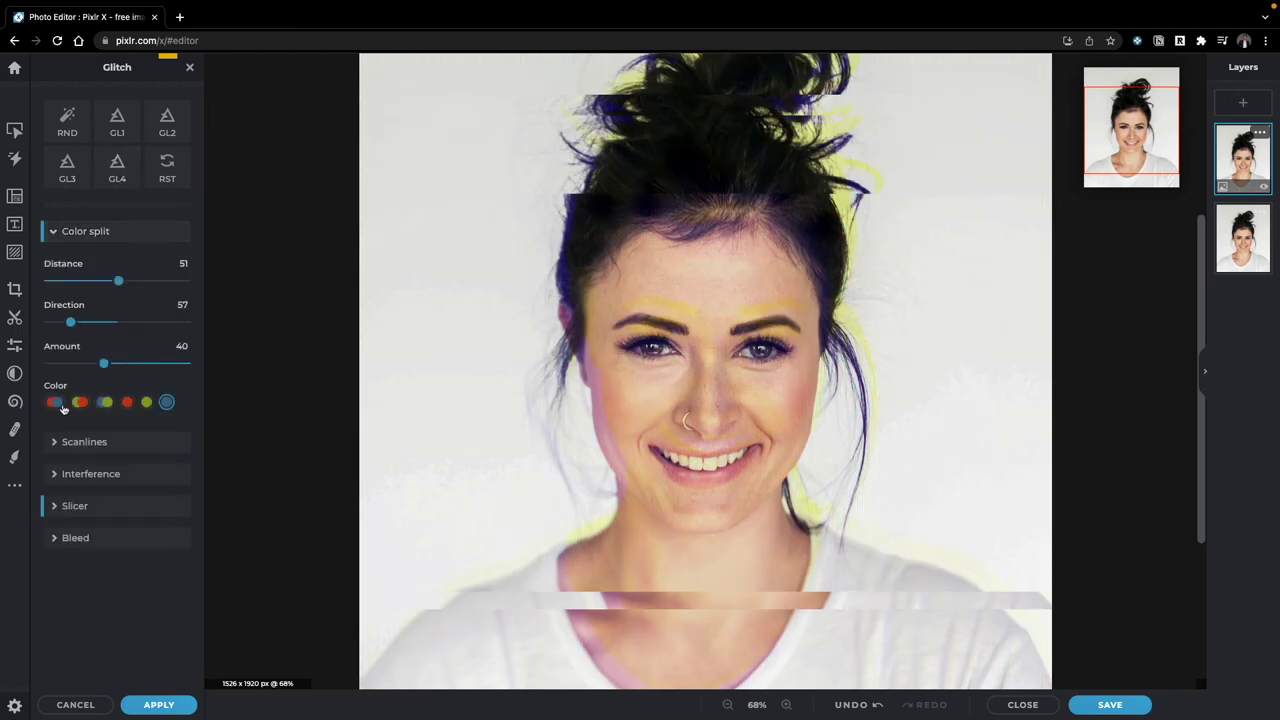
{"action": "left_click", "coordinate": [57, 441]}
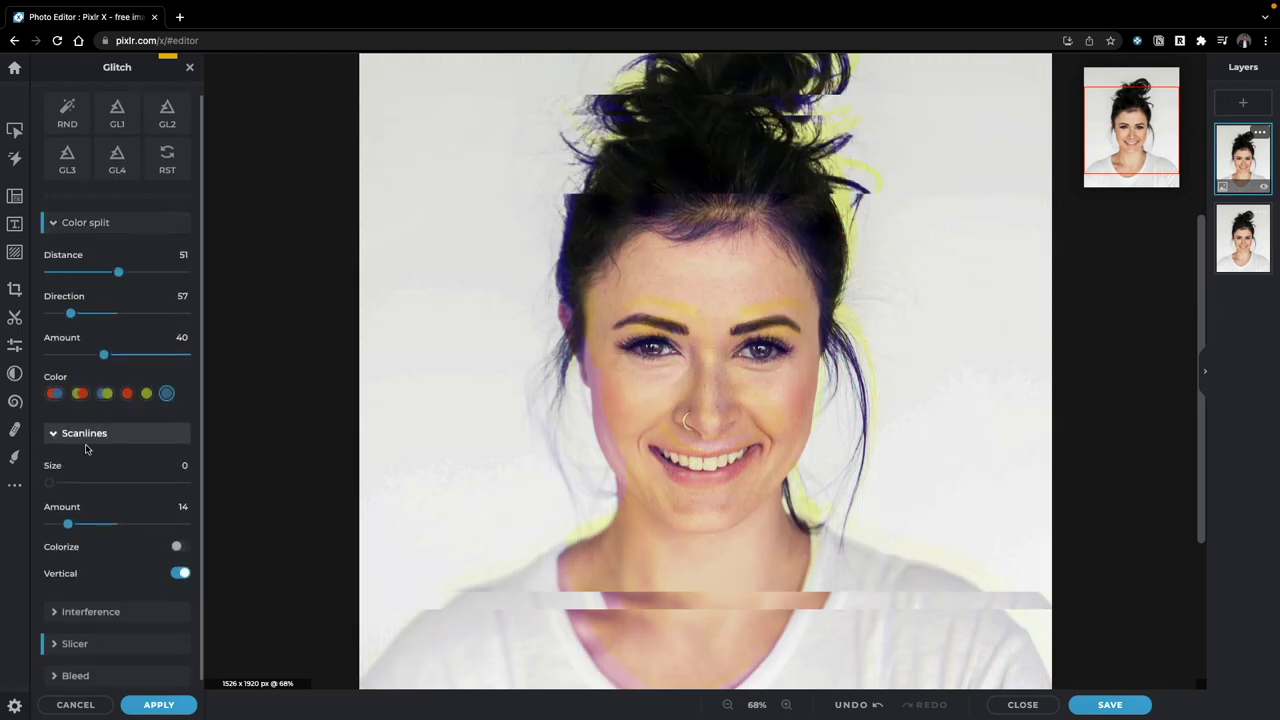
{"action": "left_click", "coordinate": [55, 602]}
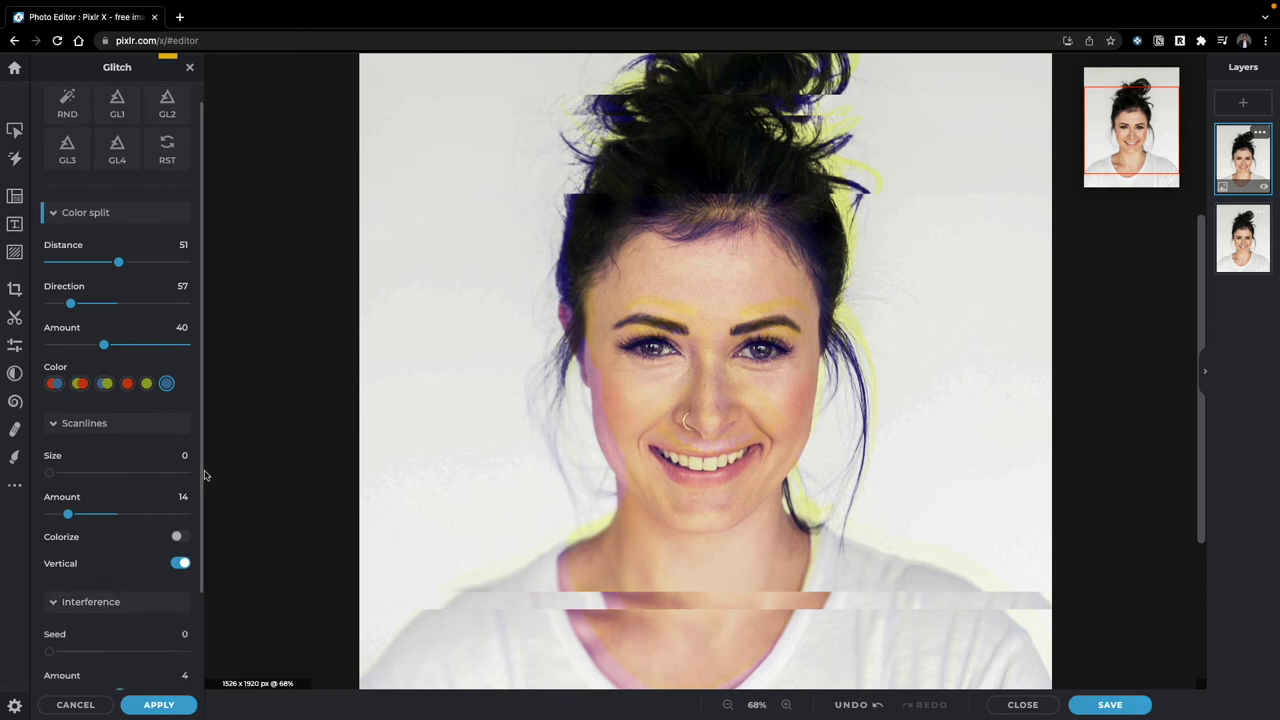
{"action": "left_click", "coordinate": [117, 105]}
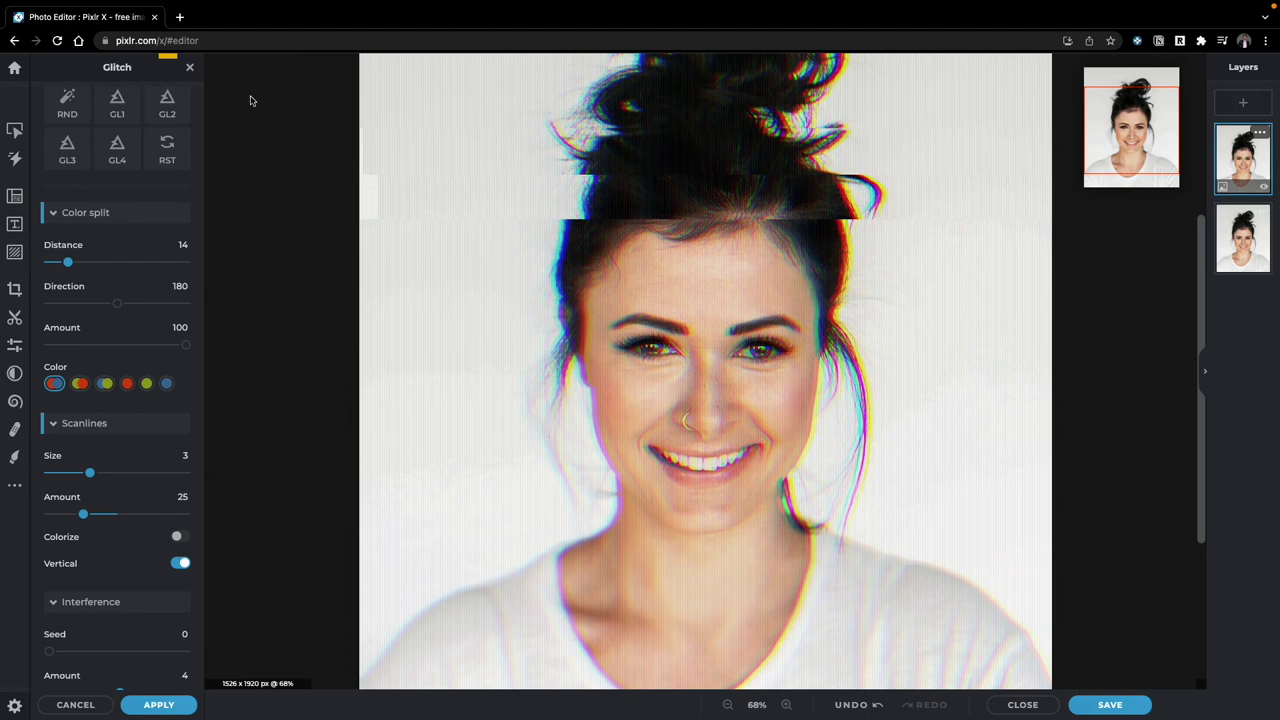
{"action": "left_click", "coordinate": [117, 152]}
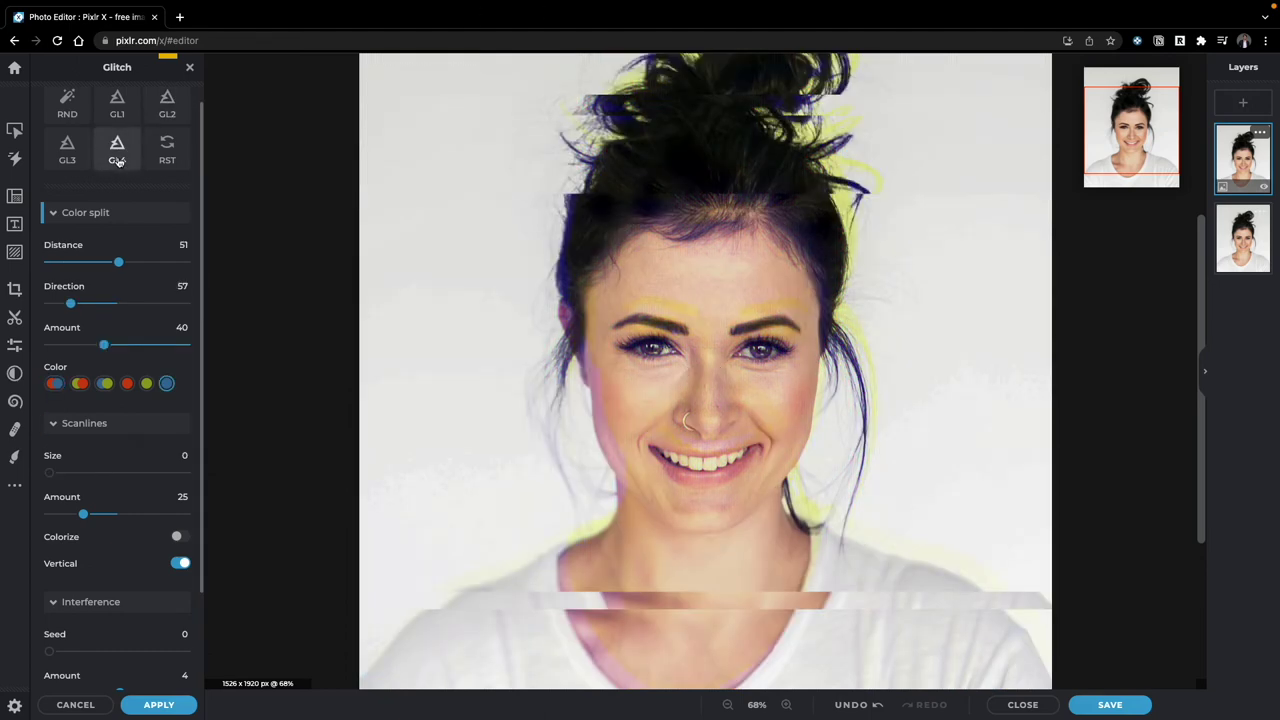
{"action": "left_click", "coordinate": [38, 488]}
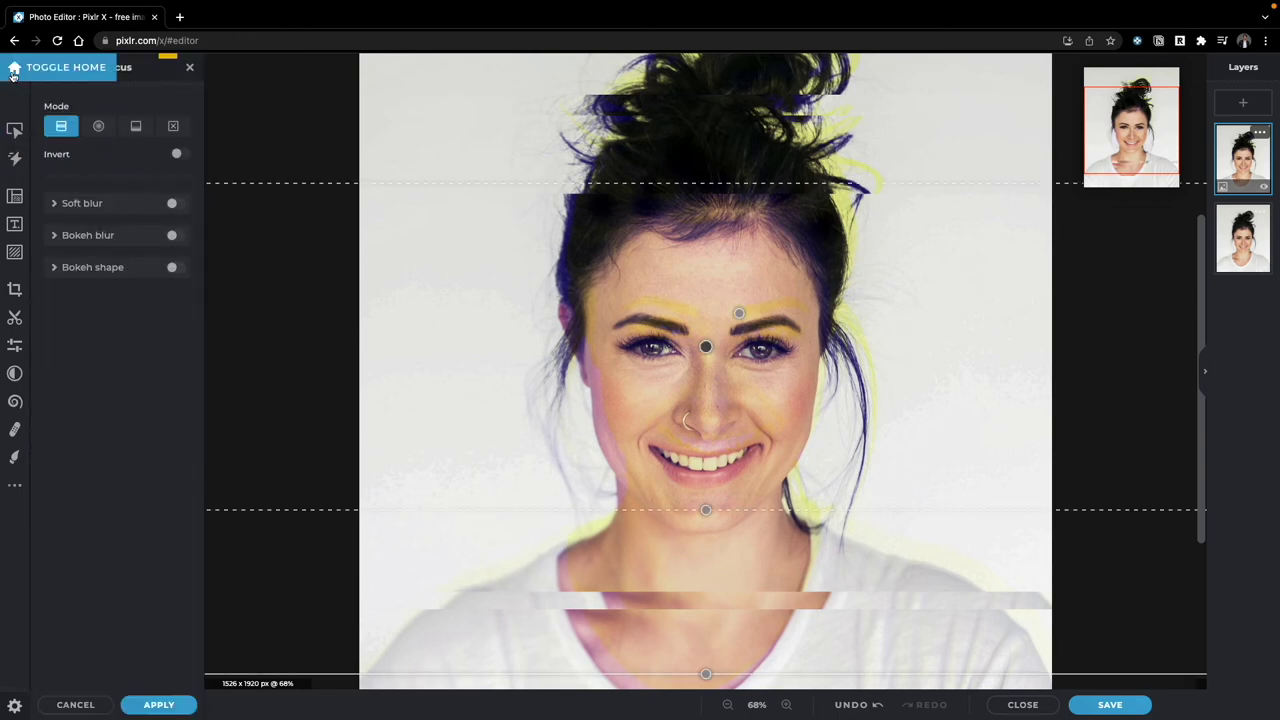
Search the stock images for "portrait female" and open the woman in the black hat and red turtleneck at Full HD, 1280 x 1920.
{"action": "left_click", "coordinate": [13, 70]}
{"action": "type", "text": "portrait female"}
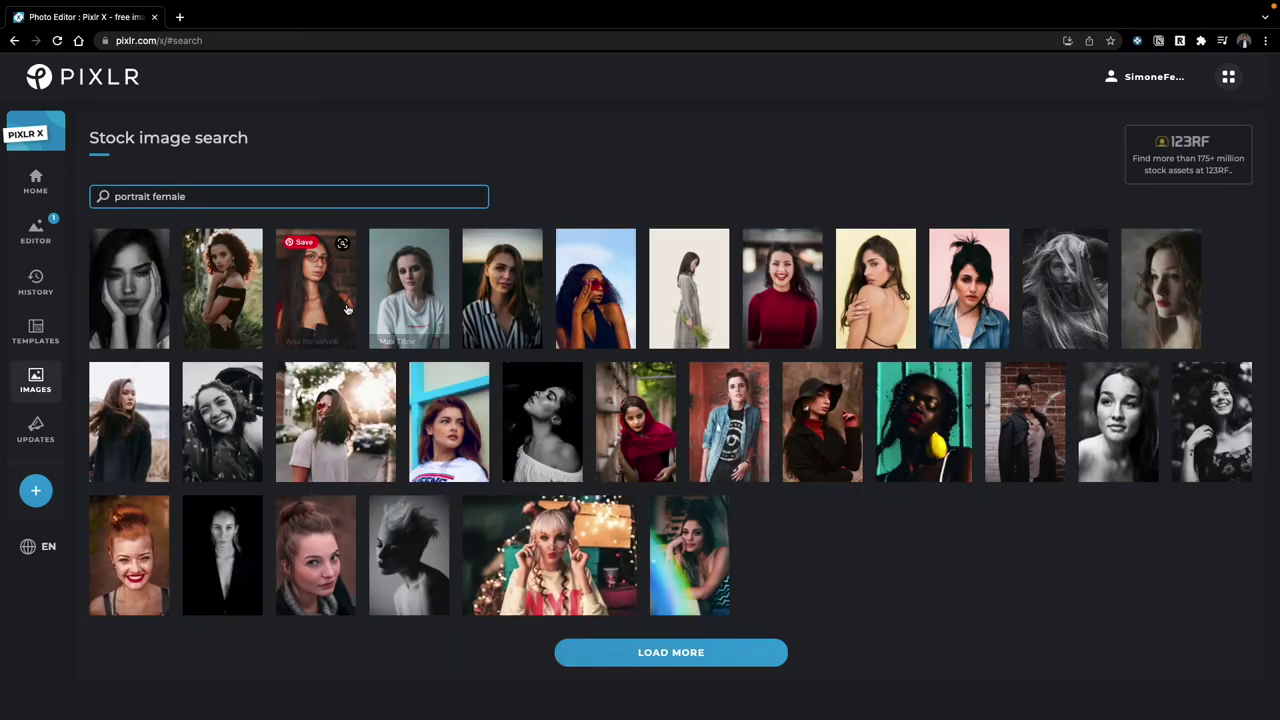
{"action": "left_click", "coordinate": [345, 370]}
{"action": "left_click", "coordinate": [575, 401]}
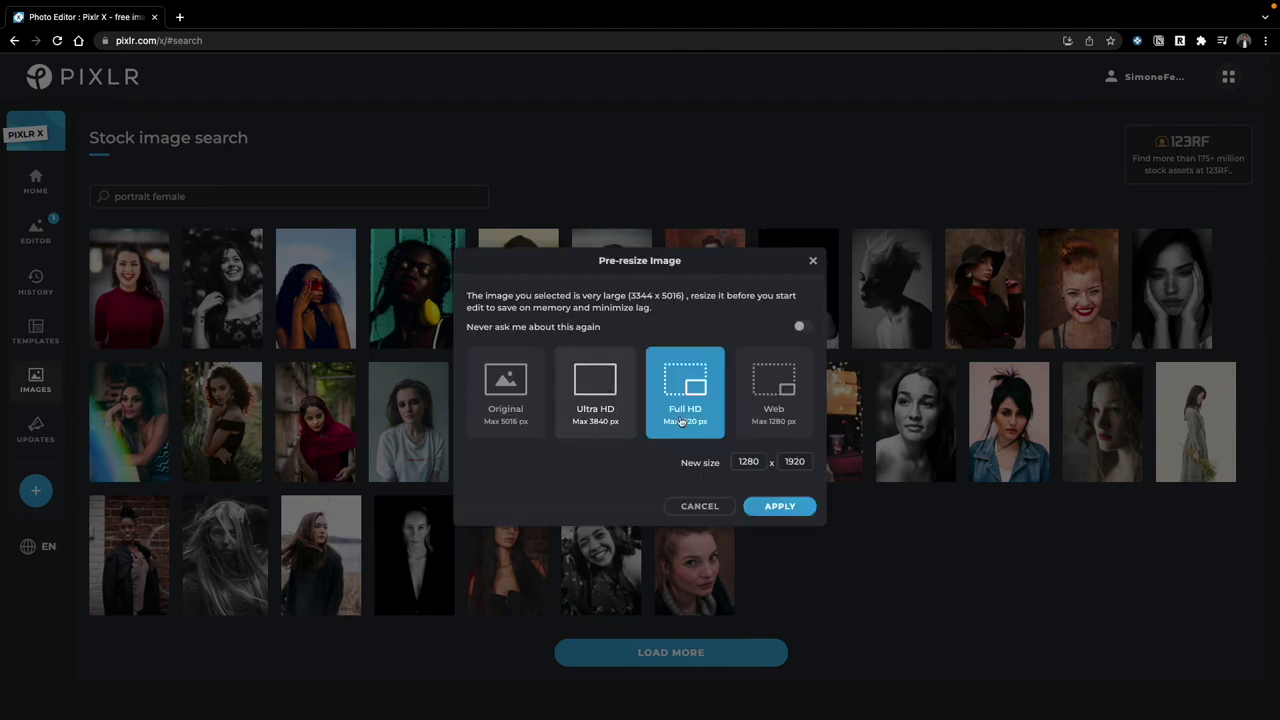
{"action": "left_click", "coordinate": [779, 508]}
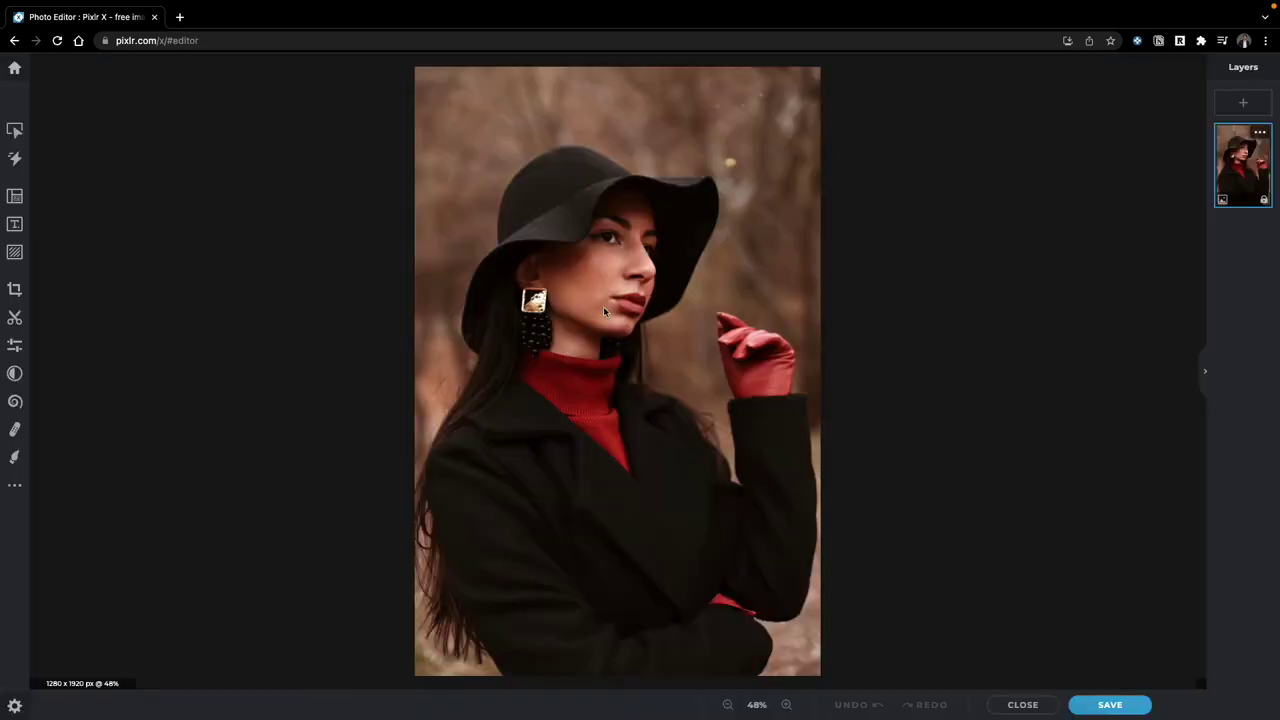
Start the Focus effect and place its band over the woman's face, tilted upward to the right.
{"action": "left_click", "coordinate": [14, 485]}
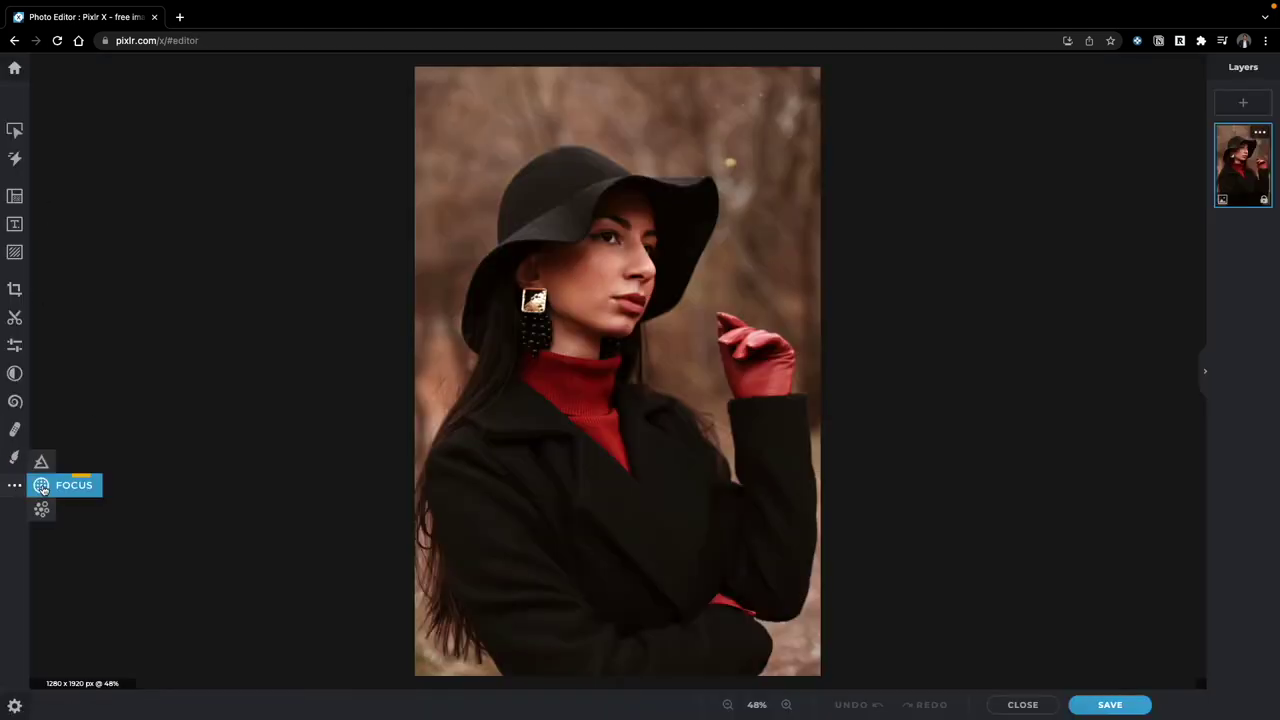
{"action": "left_click", "coordinate": [40, 485]}
{"action": "left_click_drag", "start_coordinate": [740, 340], "coordinate": [740, 309]}
{"action": "left_click_drag", "start_coordinate": [706, 373], "coordinate": [686, 314]}
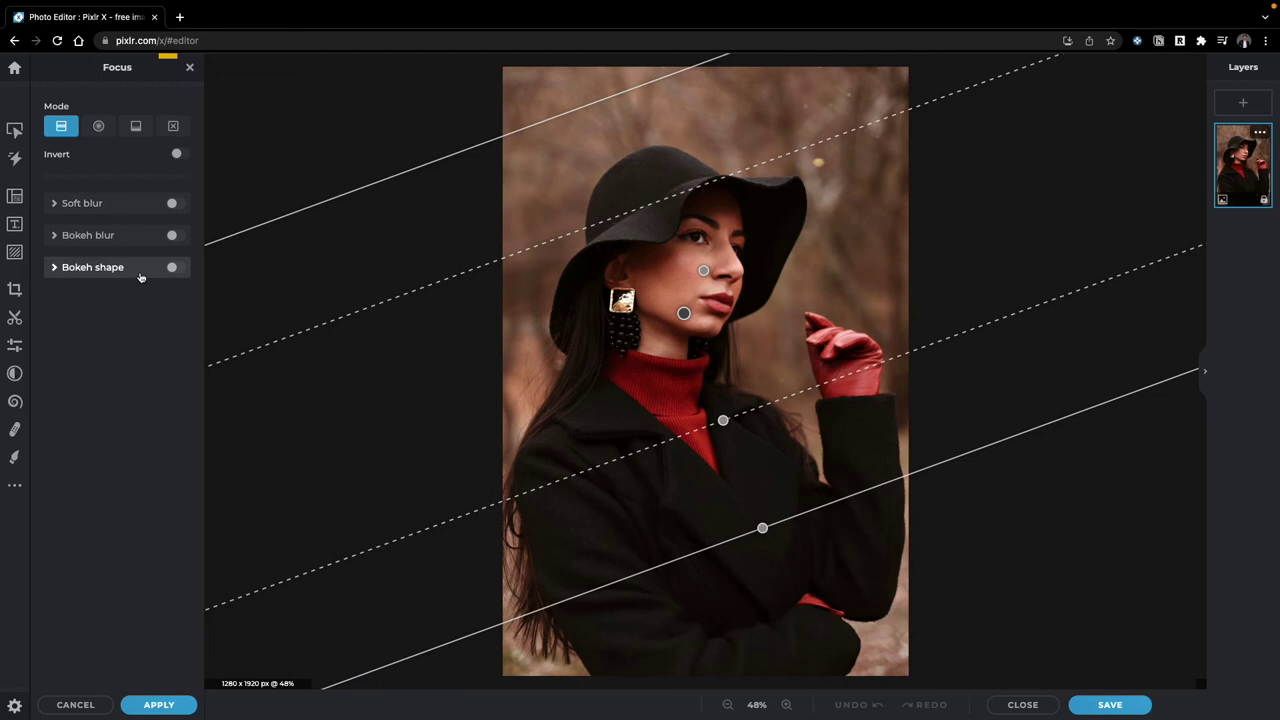
Turn on Soft blur, widen the focus band, rotate it to nearly horizontal and centre it on the woman's neck.
{"action": "left_click", "coordinate": [173, 203]}
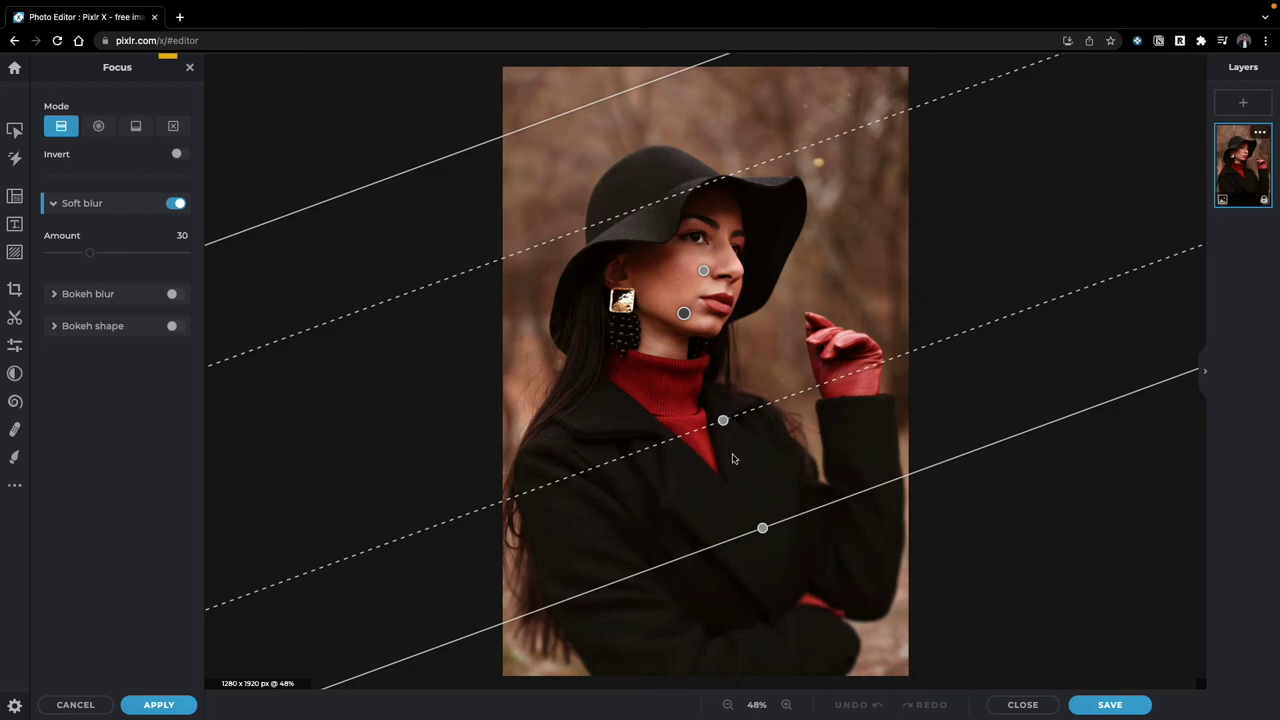
{"action": "left_click_drag", "start_coordinate": [722, 421], "coordinate": [736, 455]}
{"action": "mouse_move", "coordinate": [684, 313]}
{"action": "left_mouse_down"}
{"action": "mouse_move", "coordinate": [683, 293]}
{"action": "mouse_move", "coordinate": [693, 316]}
{"action": "mouse_move", "coordinate": [680, 315]}
{"action": "left_mouse_up"}
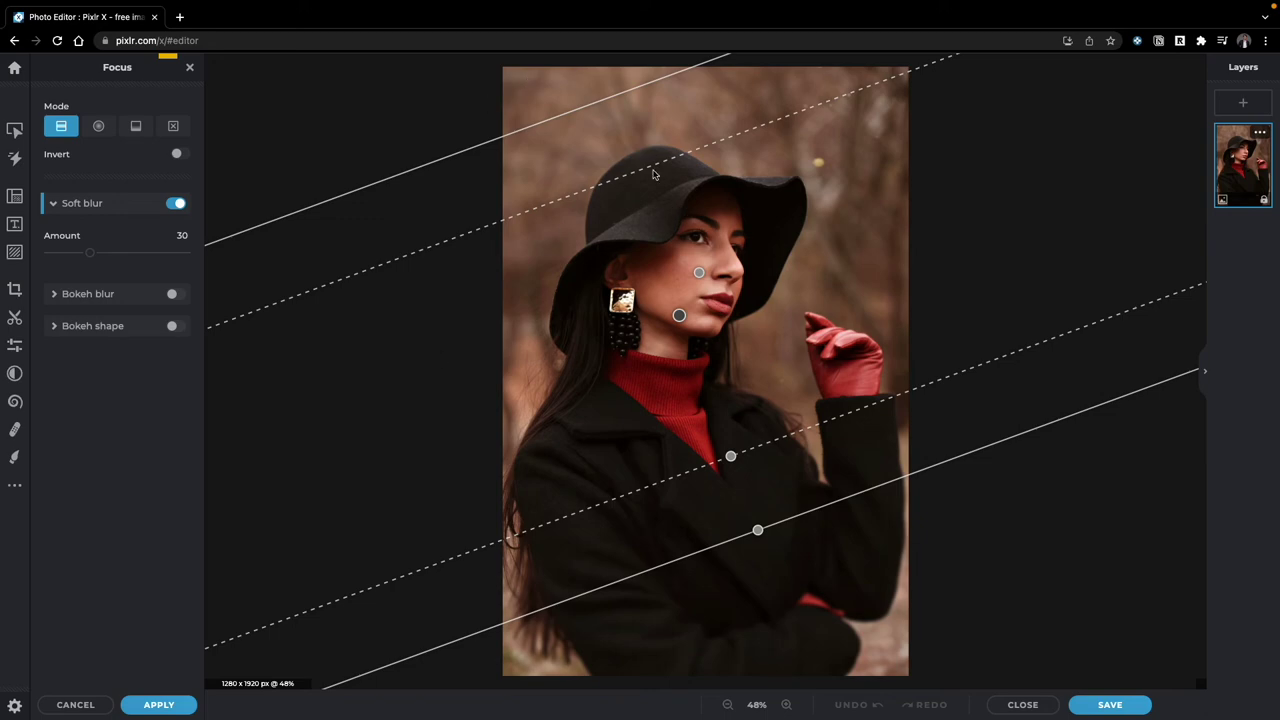
{"action": "left_click_drag", "start_coordinate": [699, 273], "coordinate": [766, 246]}
{"action": "left_click_drag", "start_coordinate": [679, 316], "coordinate": [699, 296]}
{"action": "mouse_move", "coordinate": [689, 526]}
{"action": "left_mouse_down"}
{"action": "mouse_move", "coordinate": [689, 509]}
{"action": "mouse_move", "coordinate": [693, 580]}
{"action": "mouse_move", "coordinate": [697, 490]}
{"action": "mouse_move", "coordinate": [694, 545]}
{"action": "left_mouse_up"}
{"action": "left_click_drag", "start_coordinate": [699, 302], "coordinate": [683, 355]}
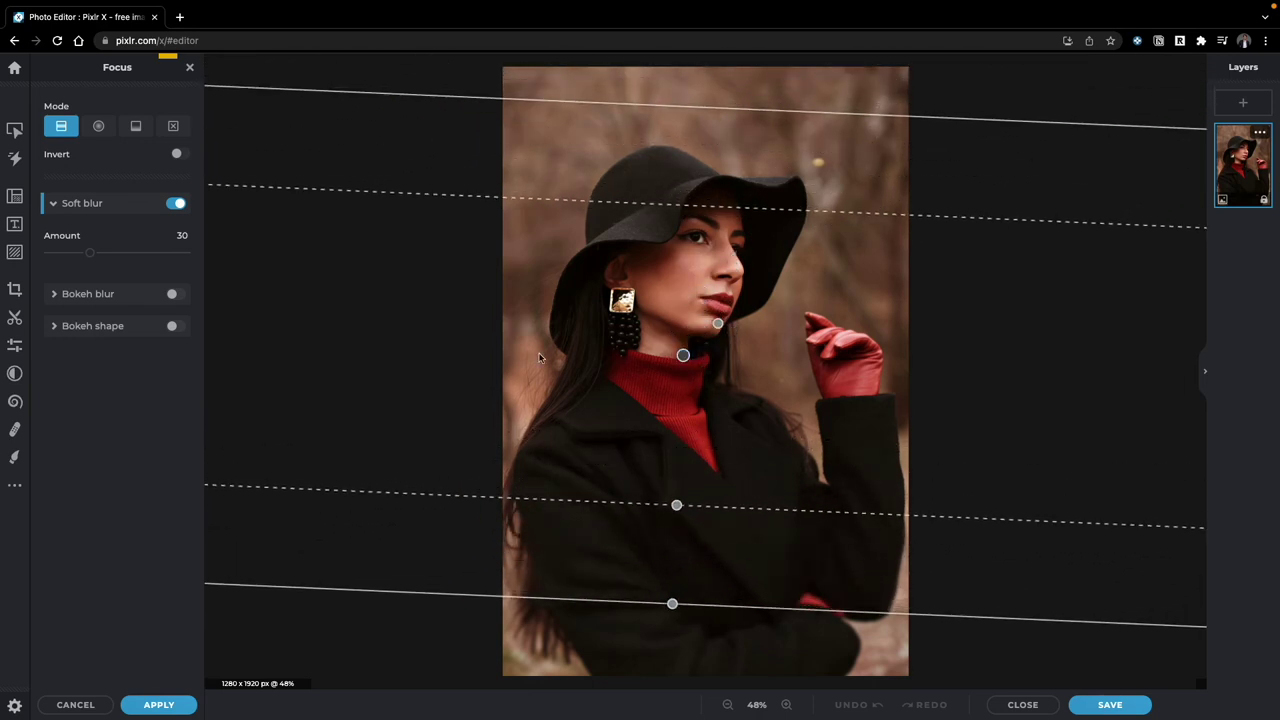
Try Bokeh blur together with Soft blur, and switch both blurs off.
{"action": "left_click", "coordinate": [174, 294]}
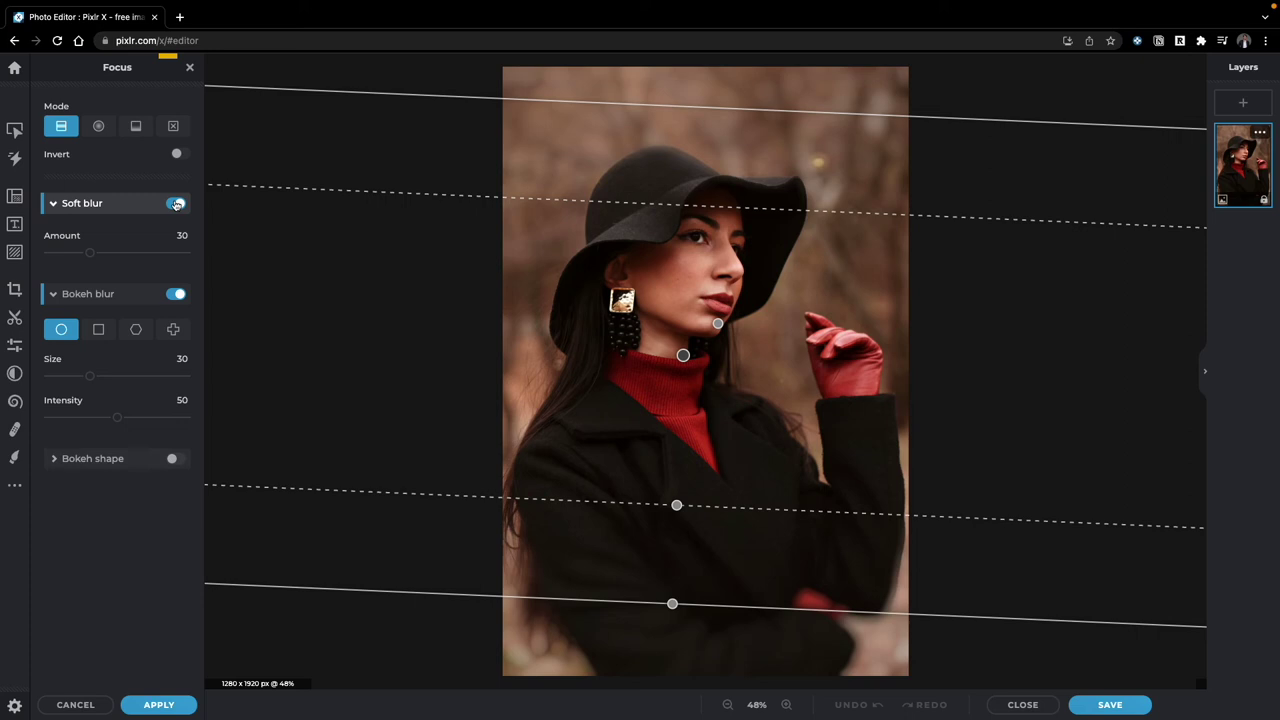
{"action": "left_click", "coordinate": [176, 294]}
{"action": "left_click", "coordinate": [175, 203]}
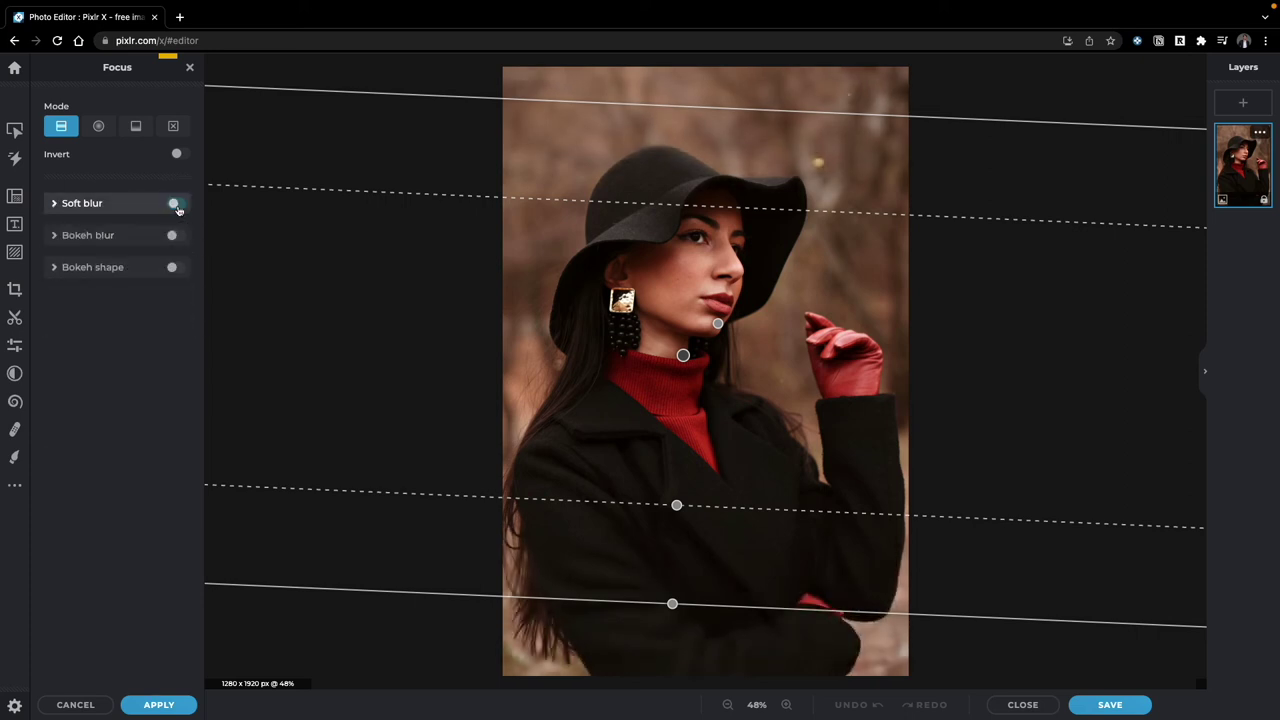
Turn on the circular Bokeh shape and set its color to -147, size to 41, quantity to 29 and intensity to 53.
{"action": "left_click", "coordinate": [174, 268]}
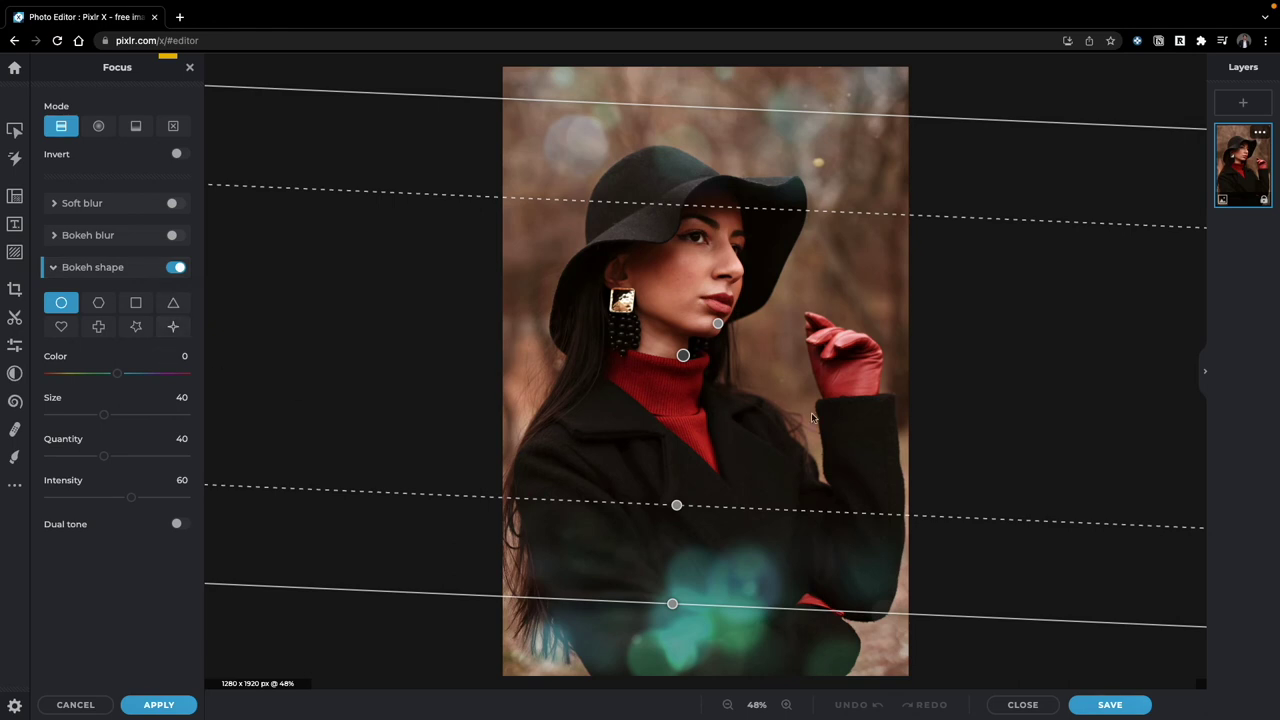
{"action": "left_click_drag", "start_coordinate": [117, 372], "coordinate": [61, 375]}
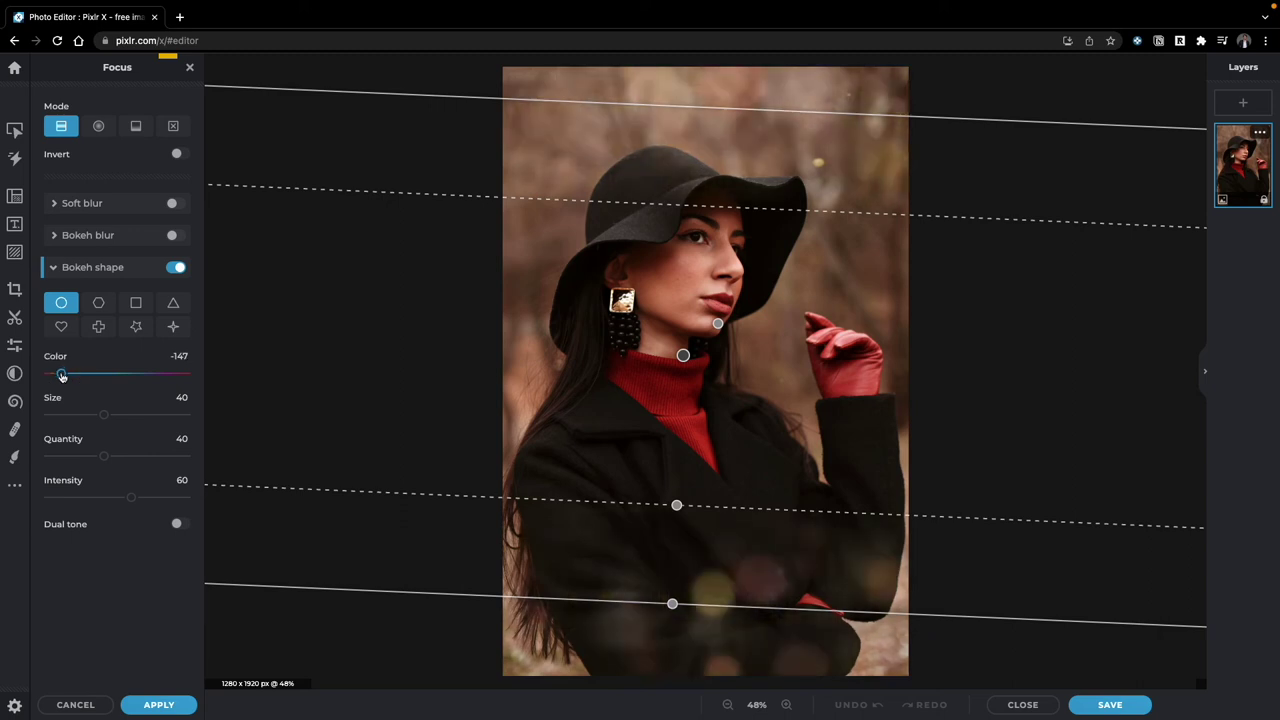
{"action": "mouse_move", "coordinate": [105, 413]}
{"action": "left_mouse_down"}
{"action": "mouse_move", "coordinate": [123, 417]}
{"action": "mouse_move", "coordinate": [106, 416]}
{"action": "left_mouse_up"}
{"action": "mouse_move", "coordinate": [105, 461]}
{"action": "left_mouse_down"}
{"action": "mouse_move", "coordinate": [130, 458]}
{"action": "mouse_move", "coordinate": [89, 456]}
{"action": "left_mouse_up"}
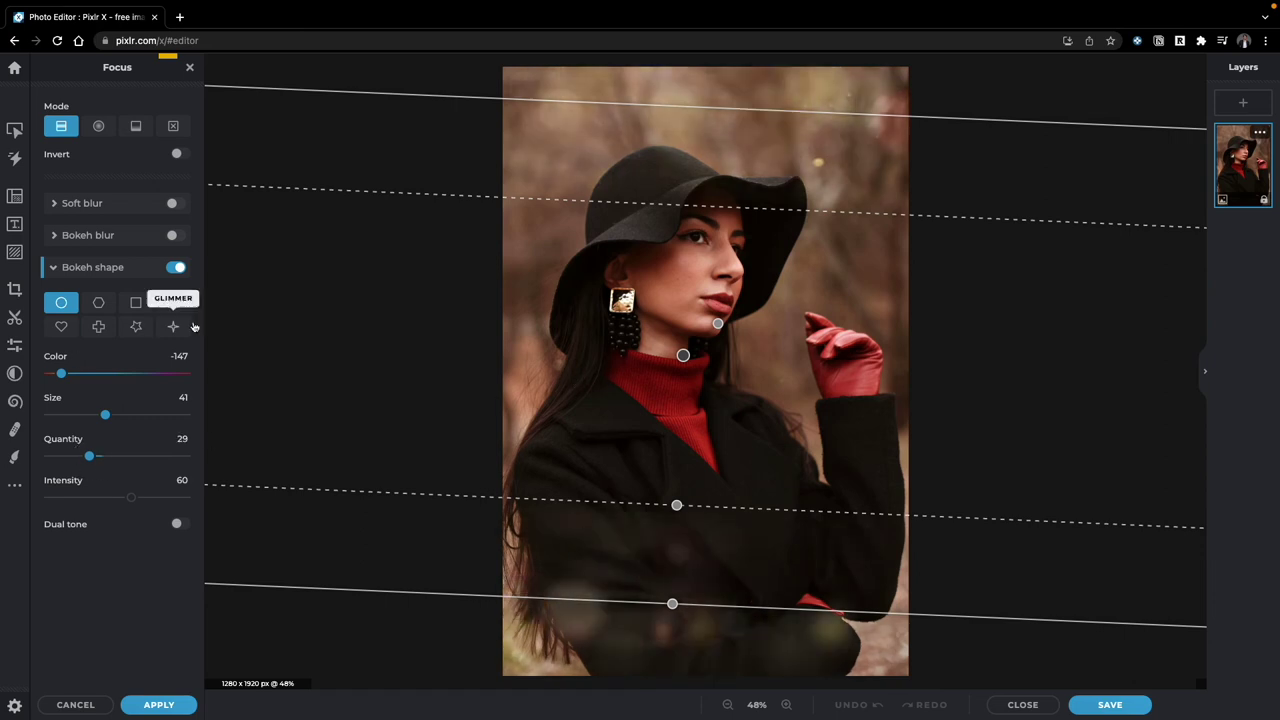
{"action": "left_click_drag", "start_coordinate": [133, 500], "coordinate": [121, 498]}
Try the star, glimmer and triangle bokeh shapes, and return to the circle.
{"action": "left_click", "coordinate": [136, 326]}
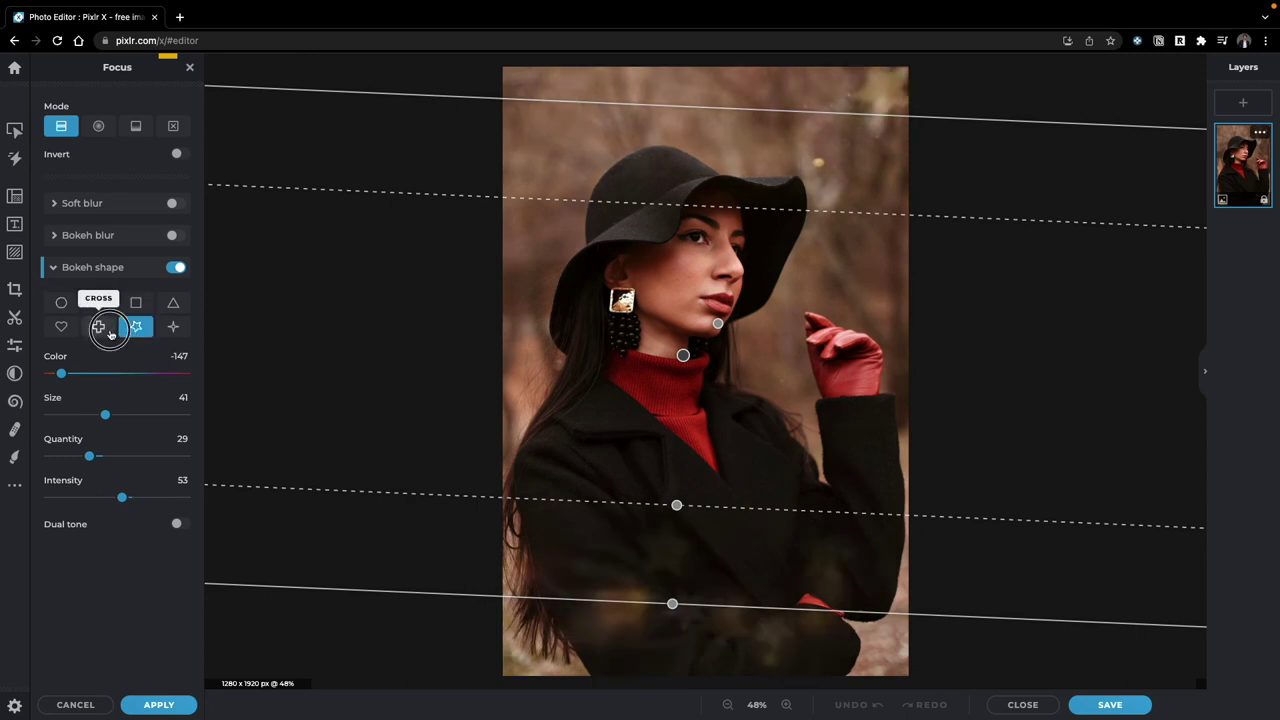
{"action": "left_click", "coordinate": [173, 326]}
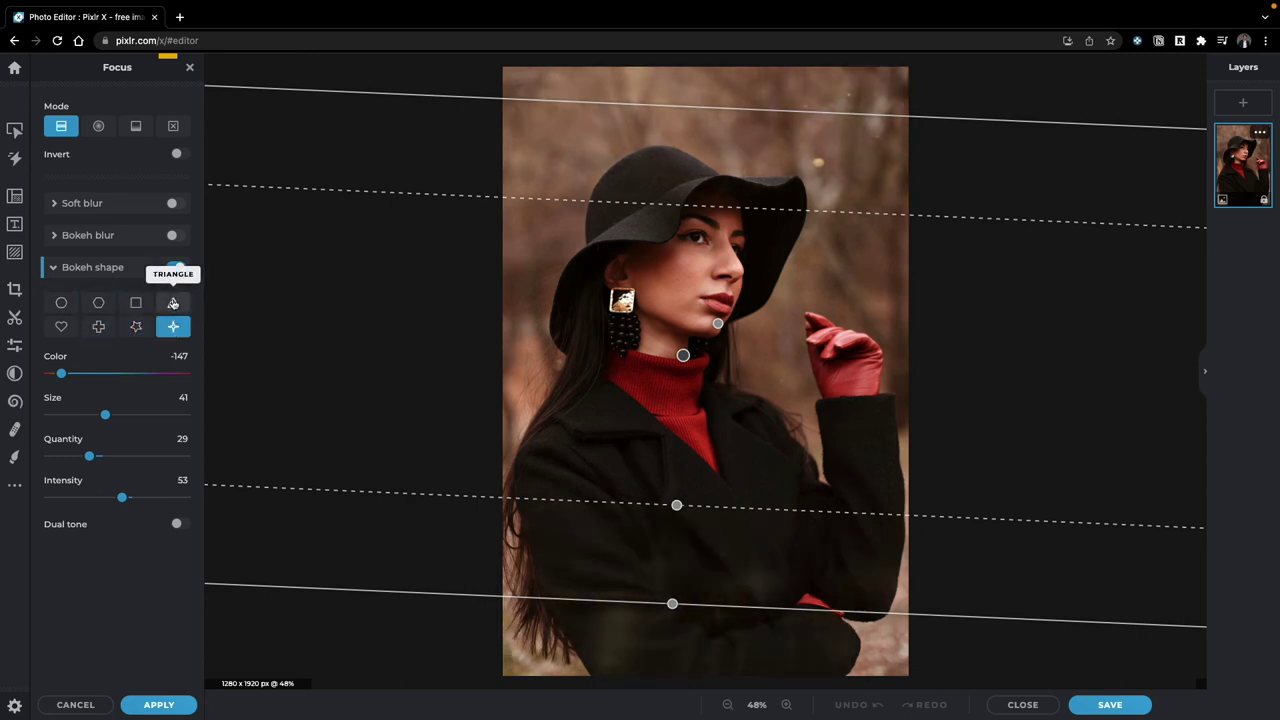
{"action": "left_click", "coordinate": [173, 303]}
{"action": "left_click", "coordinate": [61, 302]}
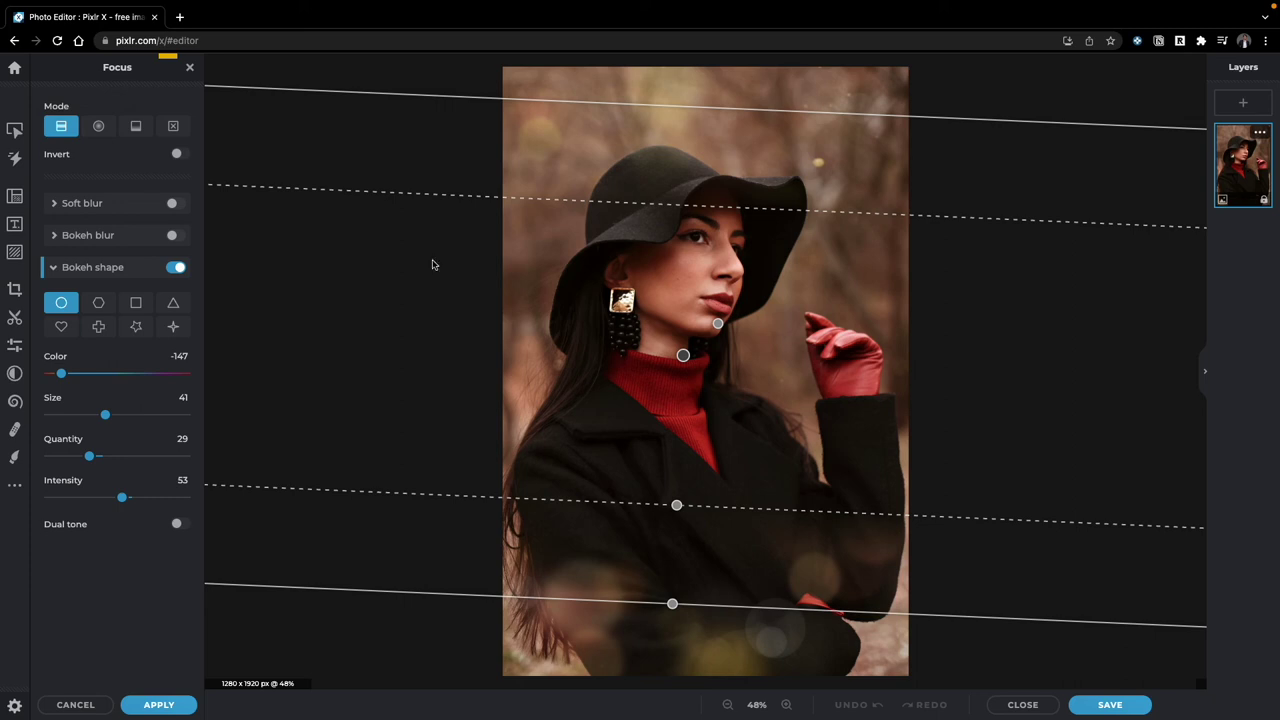
Preview the bokeh in the circular and Linear focus modes, and set the mode to None.
{"action": "left_click", "coordinate": [99, 126]}
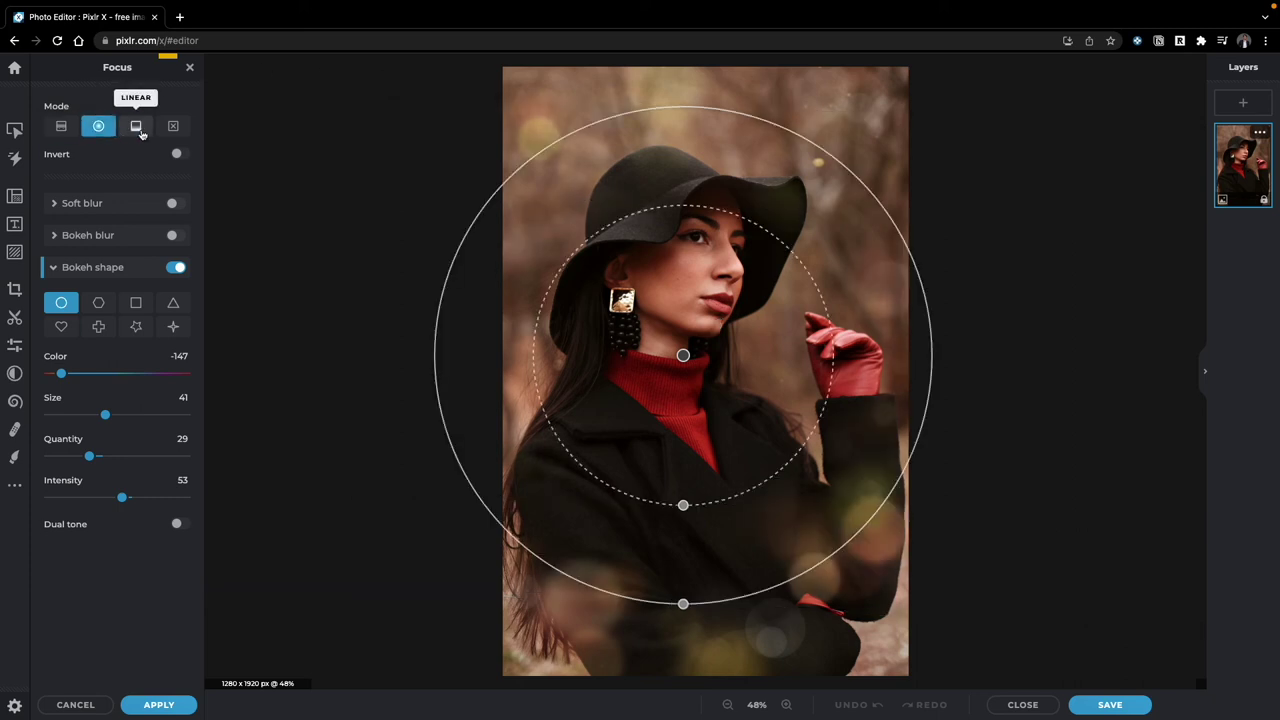
{"action": "left_click", "coordinate": [140, 130]}
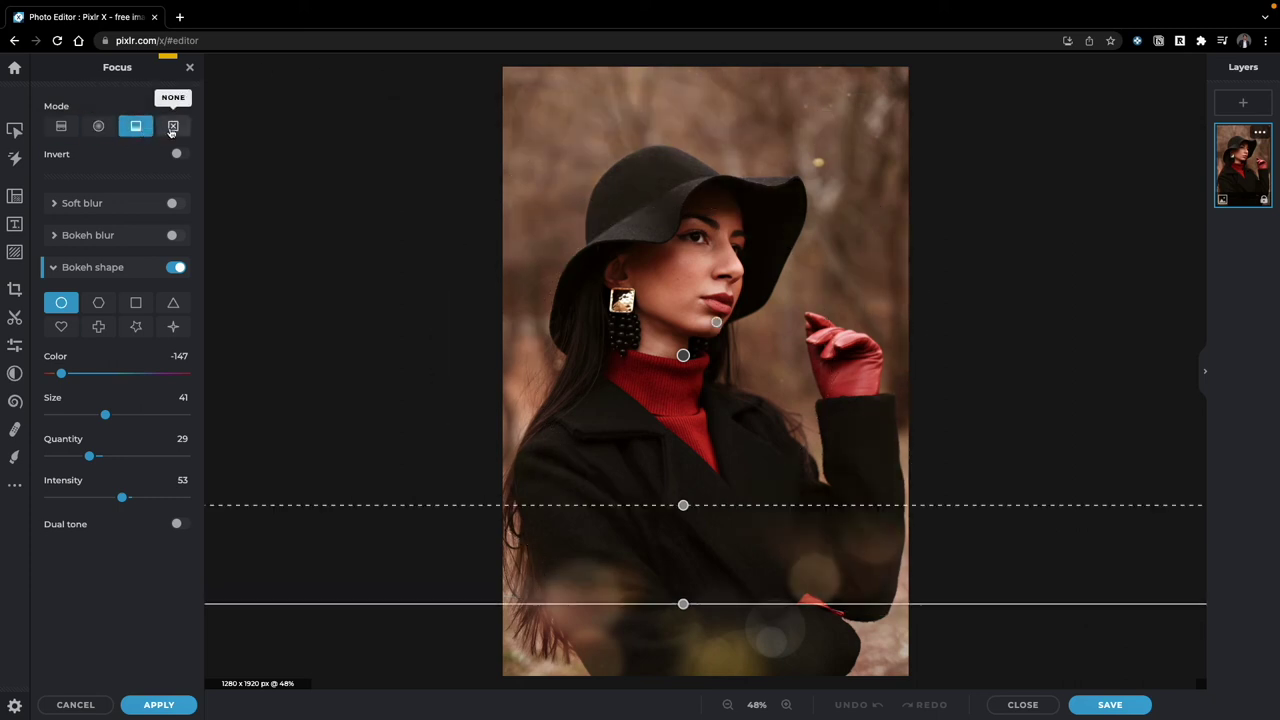
{"action": "left_click", "coordinate": [172, 127]}
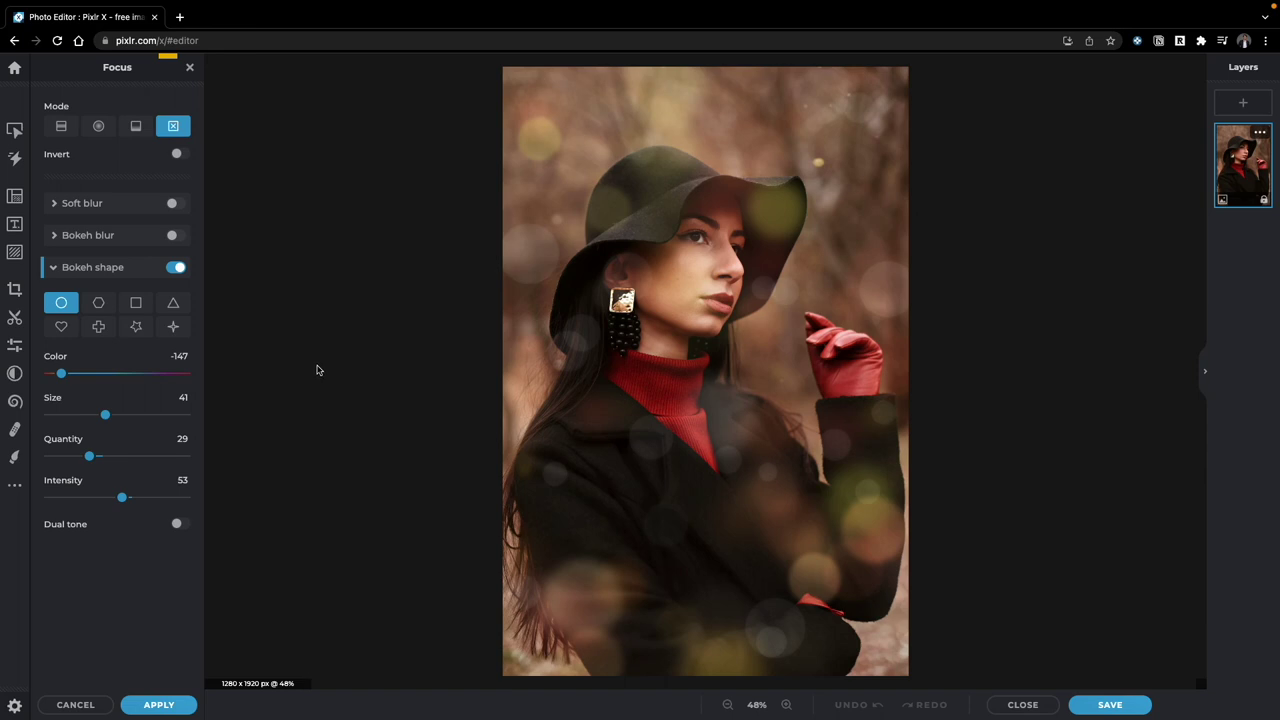
Start the Dispersion effect and mask the right side of the portrait from the hat down to the lower sleeve.
{"action": "mouse_move", "coordinate": [49, 518]}
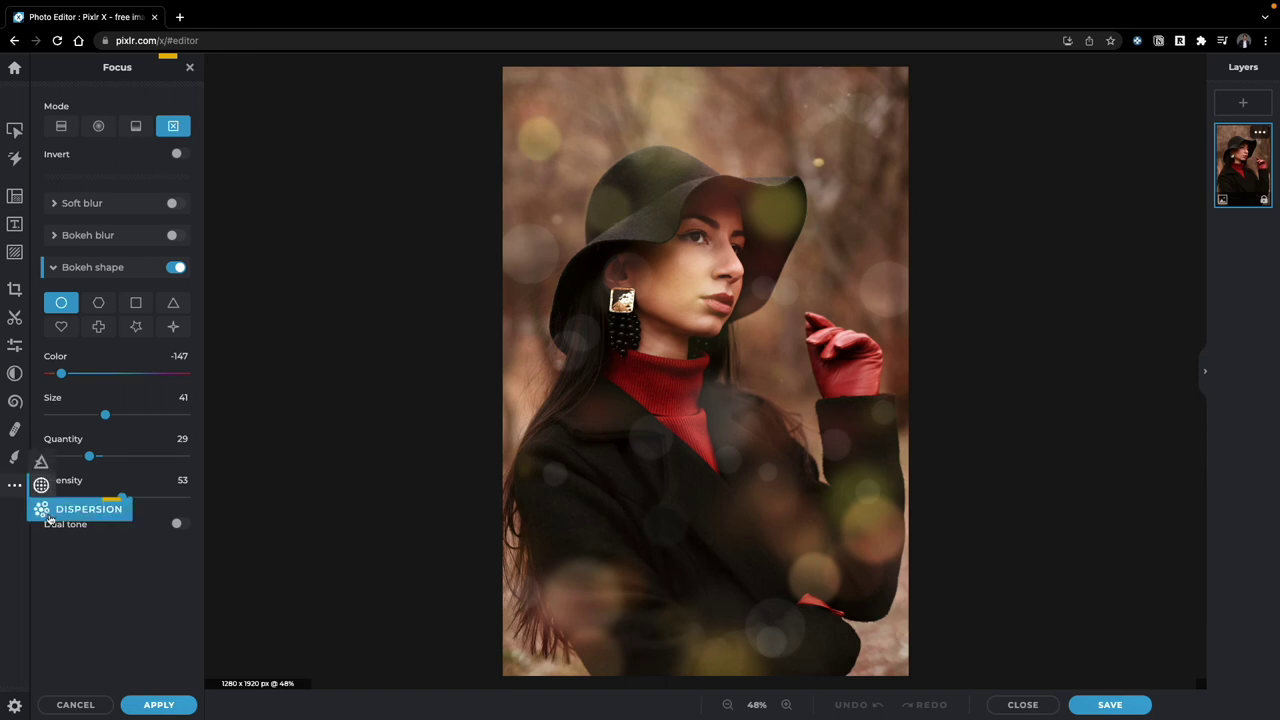
{"action": "left_click", "coordinate": [49, 510]}
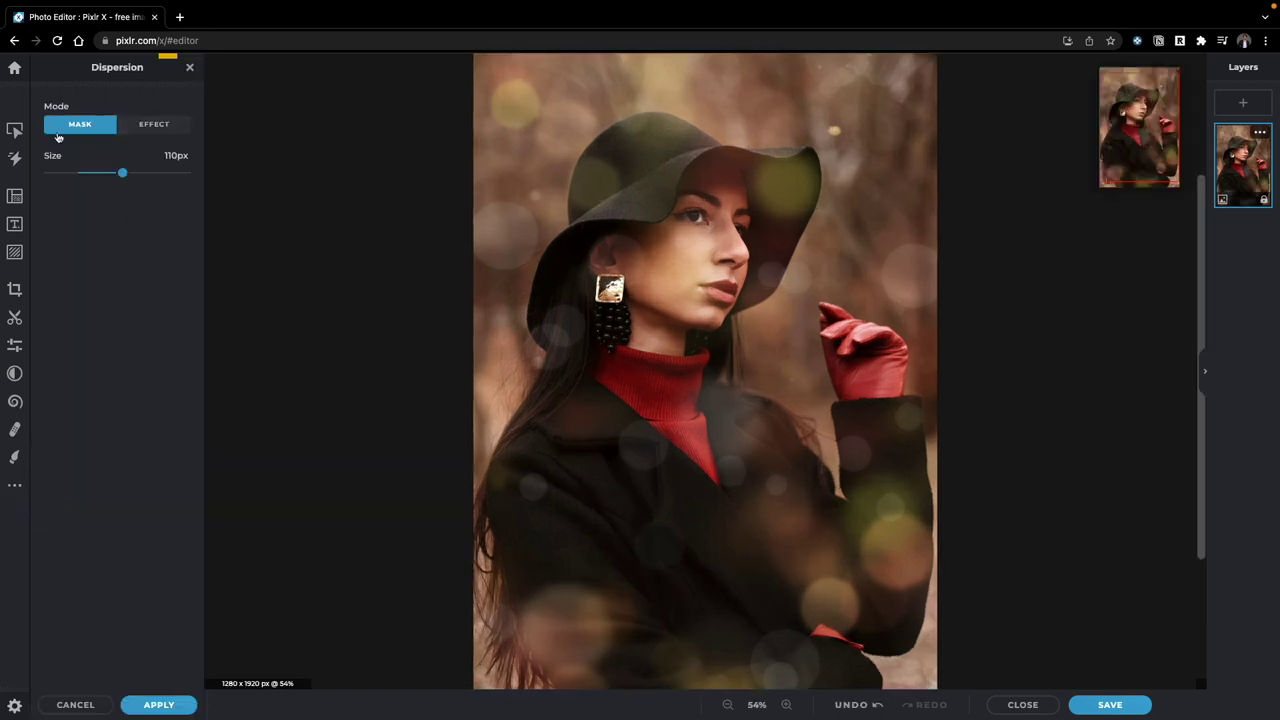
{"action": "mouse_move", "coordinate": [657, 134]}
{"action": "left_mouse_down"}
{"action": "mouse_move", "coordinate": [796, 163]}
{"action": "mouse_move", "coordinate": [804, 198]}
{"action": "mouse_move", "coordinate": [704, 334]}
{"action": "mouse_move", "coordinate": [732, 401]}
{"action": "mouse_move", "coordinate": [825, 497]}
{"action": "mouse_move", "coordinate": [845, 487]}
{"action": "mouse_move", "coordinate": [825, 351]}
{"action": "mouse_move", "coordinate": [840, 326]}
{"action": "mouse_move", "coordinate": [898, 404]}
{"action": "mouse_move", "coordinate": [906, 388]}
{"action": "mouse_move", "coordinate": [866, 345]}
{"action": "mouse_move", "coordinate": [855, 398]}
{"action": "mouse_move", "coordinate": [938, 518]}
{"action": "mouse_move", "coordinate": [918, 439]}
{"action": "mouse_move", "coordinate": [916, 626]}
{"action": "mouse_move", "coordinate": [879, 438]}
{"action": "mouse_move", "coordinate": [869, 599]}
{"action": "mouse_move", "coordinate": [842, 471]}
{"action": "mouse_move", "coordinate": [903, 639]}
{"action": "mouse_move", "coordinate": [874, 629]}
{"action": "left_mouse_up"}
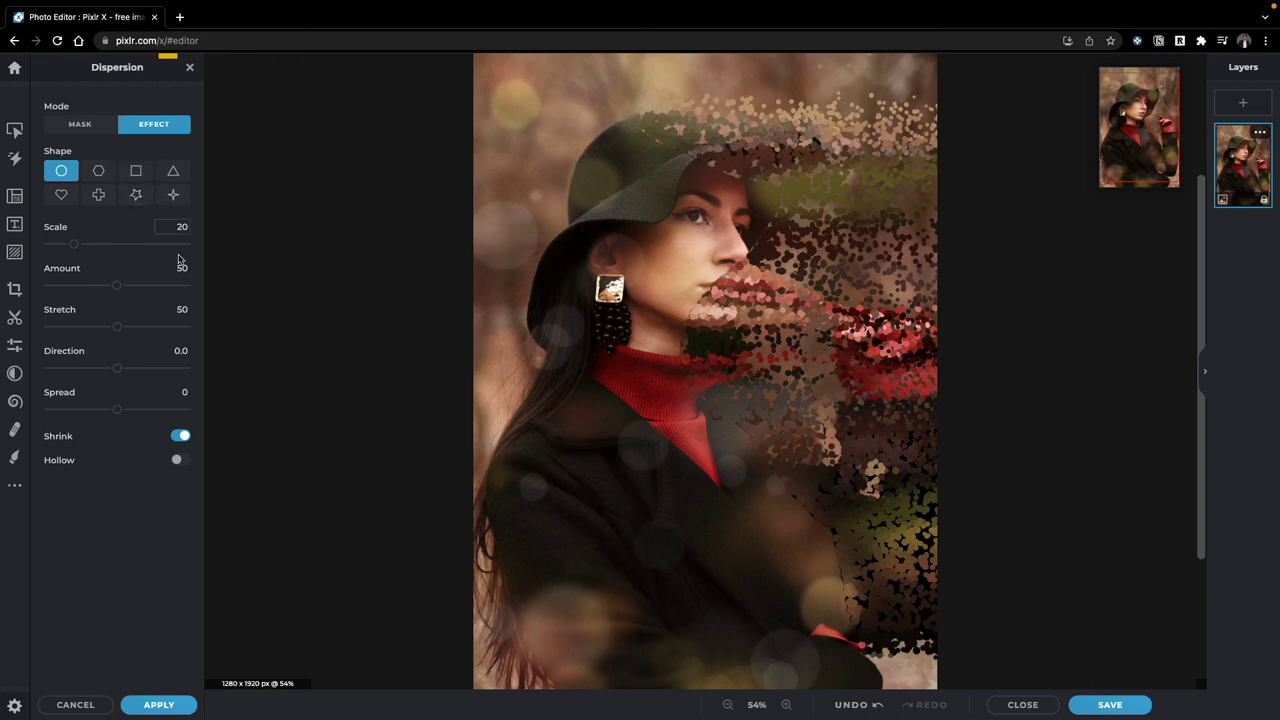
Set the circular dispersion's scale to 32, amount to 45, stretch to 34, direction to -49.2 and spread to -14, with Shrink on.
{"action": "left_click_drag", "start_coordinate": [78, 248], "coordinate": [110, 285]}
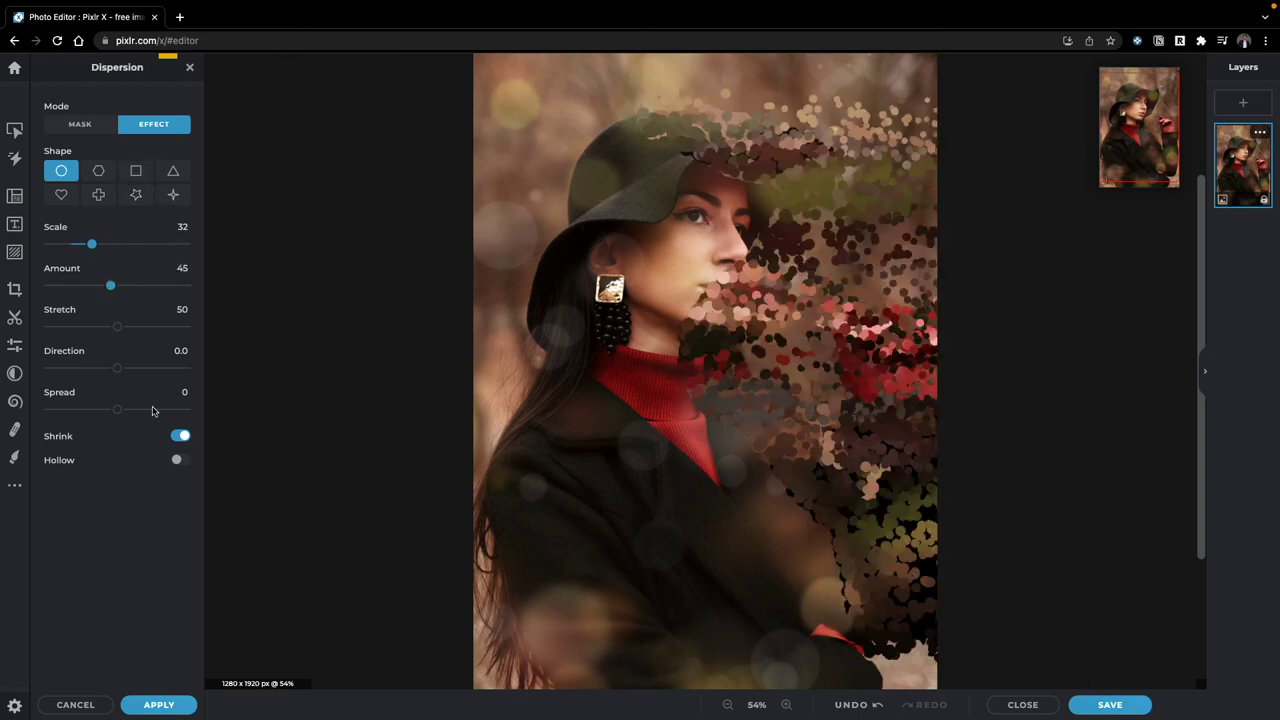
{"action": "left_click_drag", "start_coordinate": [116, 409], "coordinate": [137, 369]}
{"action": "left_click_drag", "start_coordinate": [116, 327], "coordinate": [96, 327]}
{"action": "left_click", "coordinate": [181, 436]}
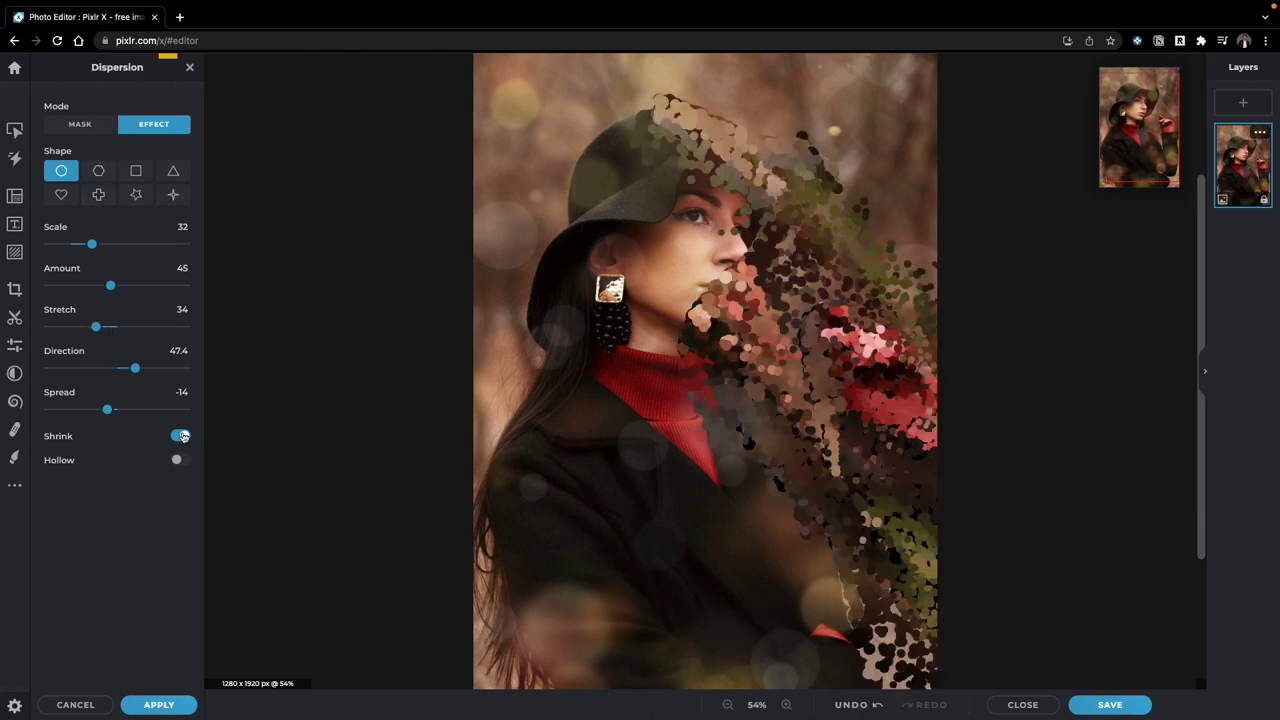
{"action": "left_click_drag", "start_coordinate": [135, 368], "coordinate": [99, 369]}
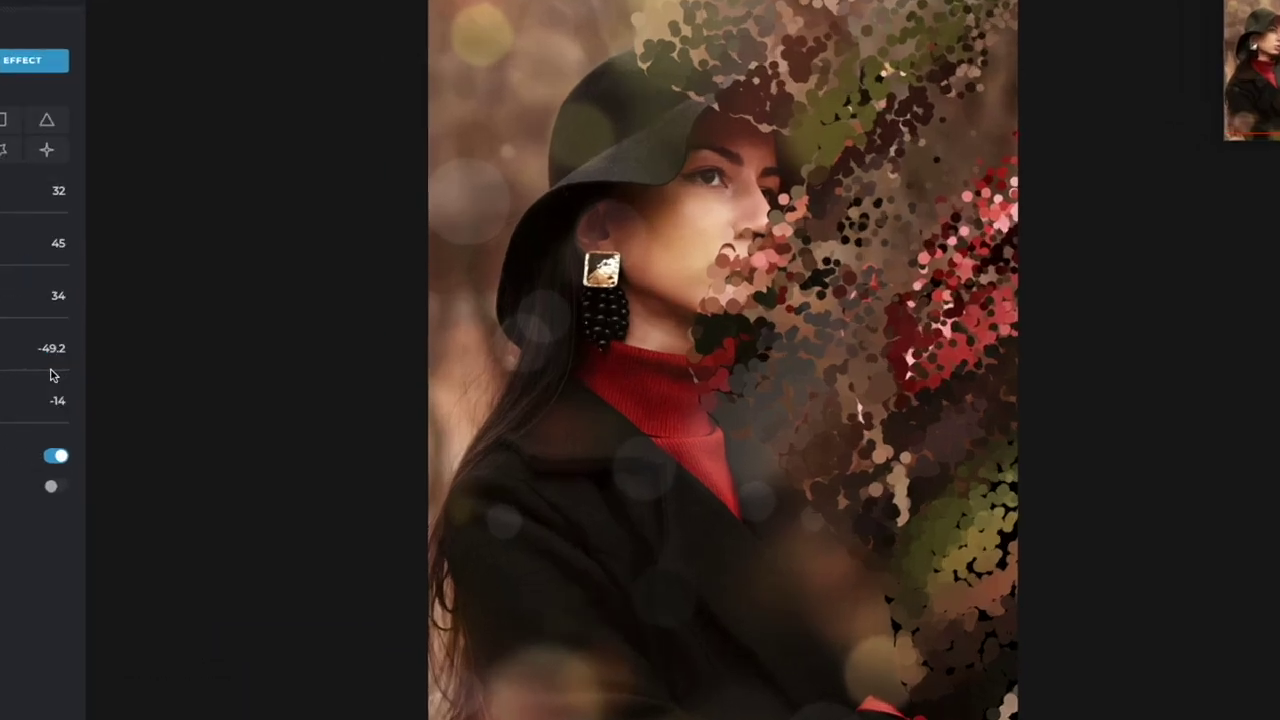